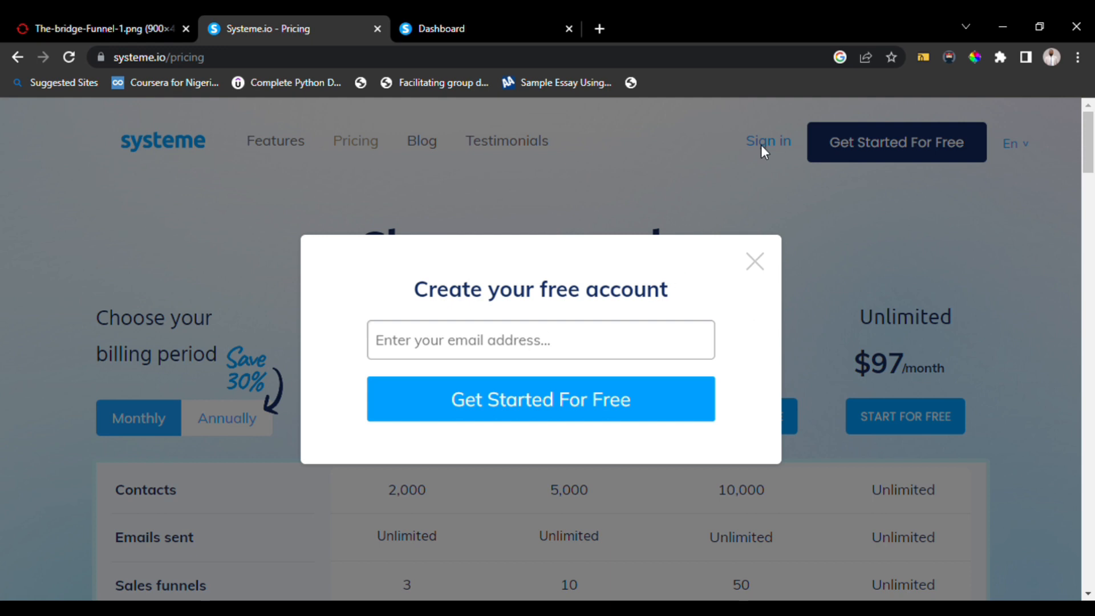
Dismiss the signup popup on the pricing page and open the Funnels list in the dashboard tab.
{"action": "left_click", "coordinate": [754, 263]}
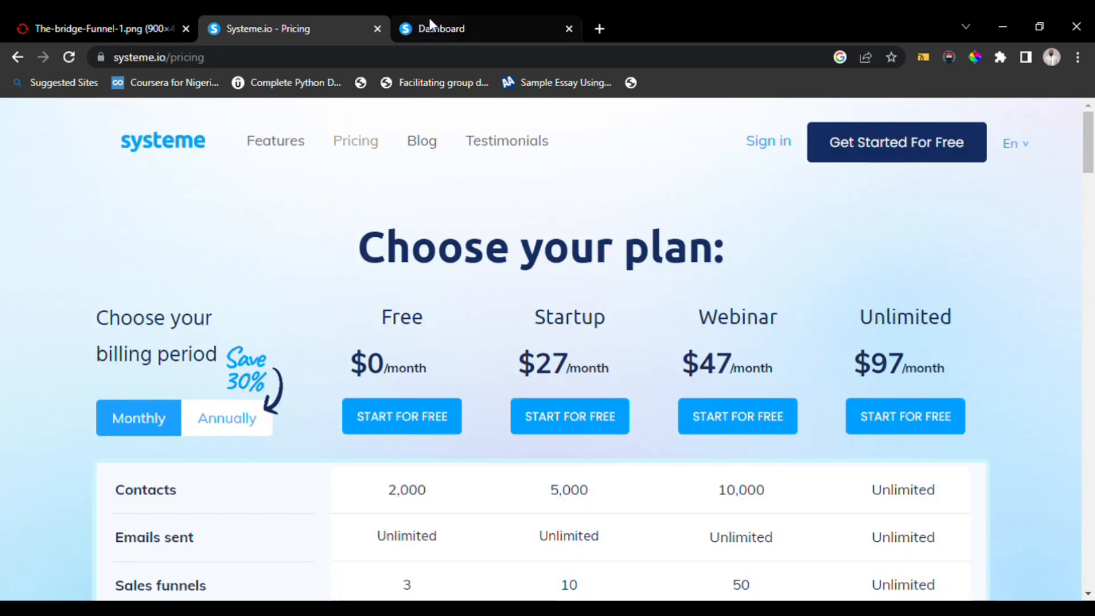
{"action": "left_click", "coordinate": [429, 23]}
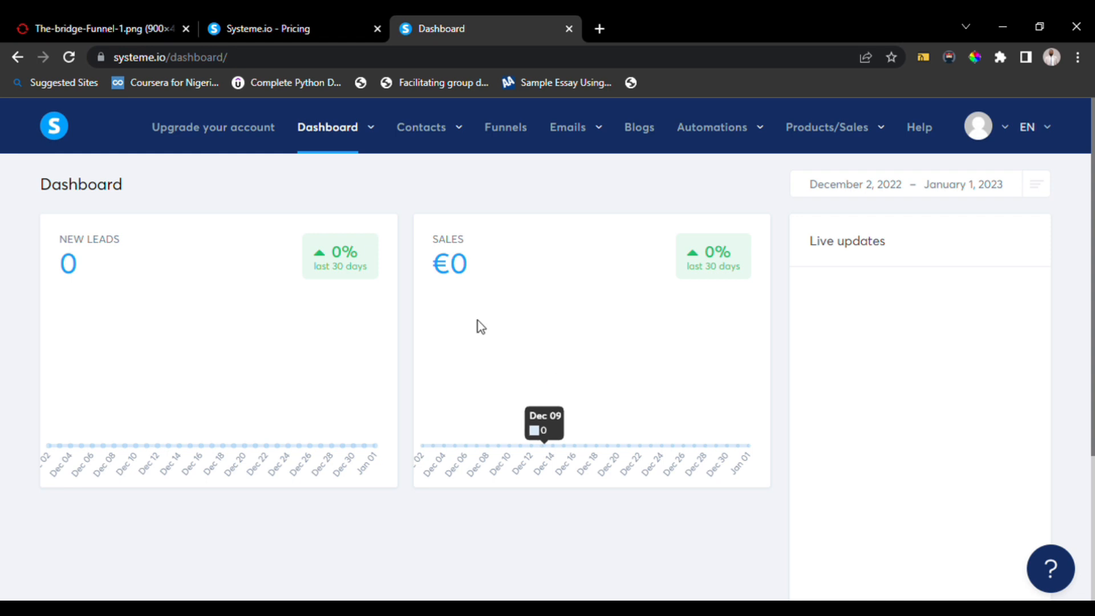
{"action": "mouse_move", "coordinate": [672, 138]}
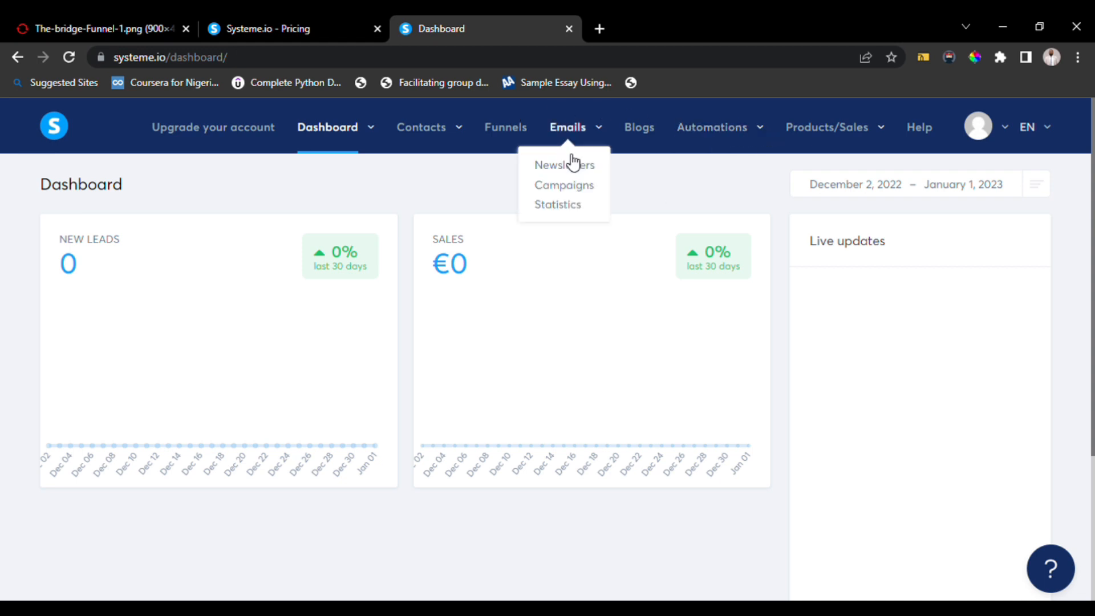
{"action": "left_click", "coordinate": [503, 143]}
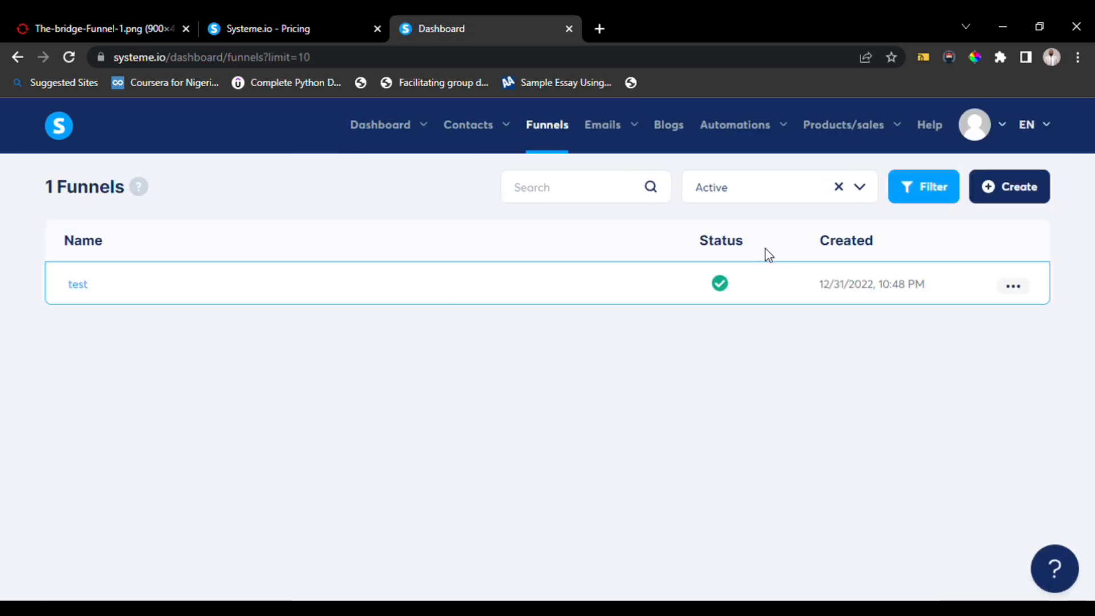
Start creating a new funnel and name it Test 2.
{"action": "left_click", "coordinate": [1014, 285]}
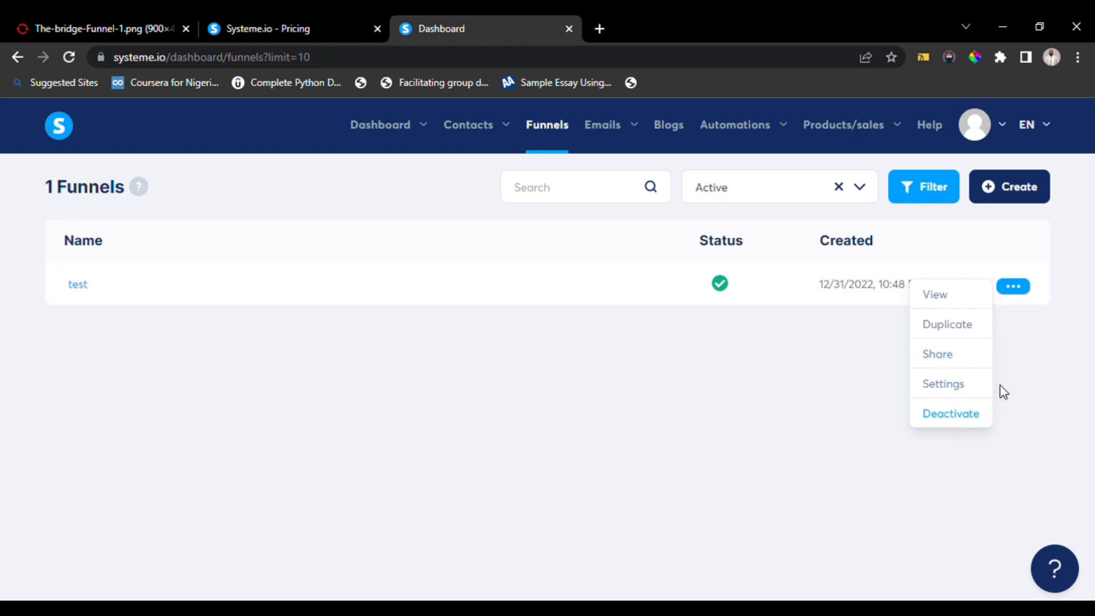
{"action": "left_click", "coordinate": [1042, 365]}
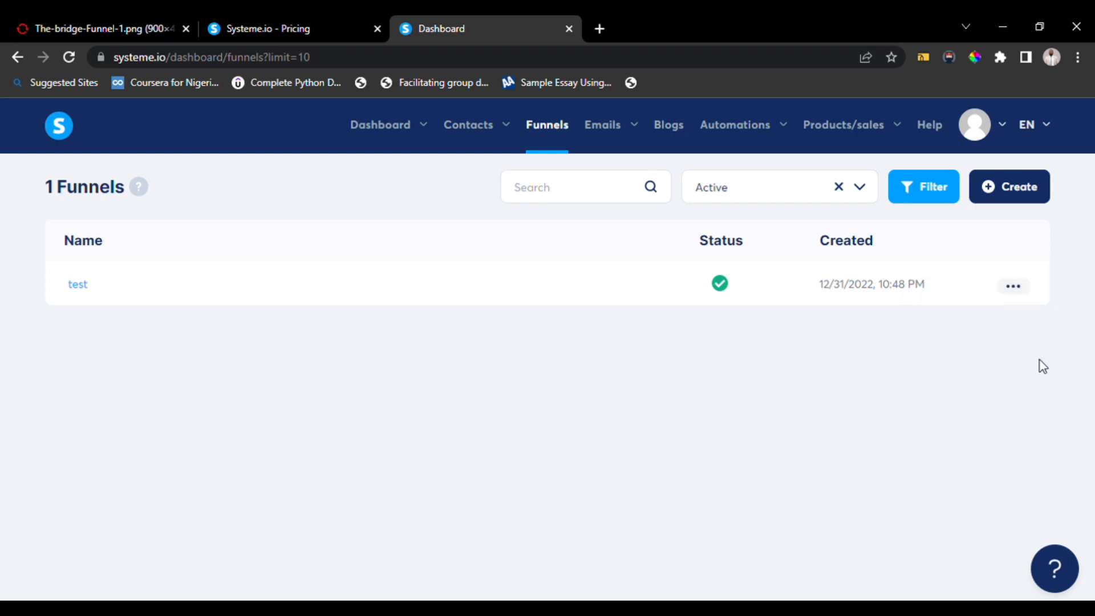
{"action": "left_click", "coordinate": [1008, 191]}
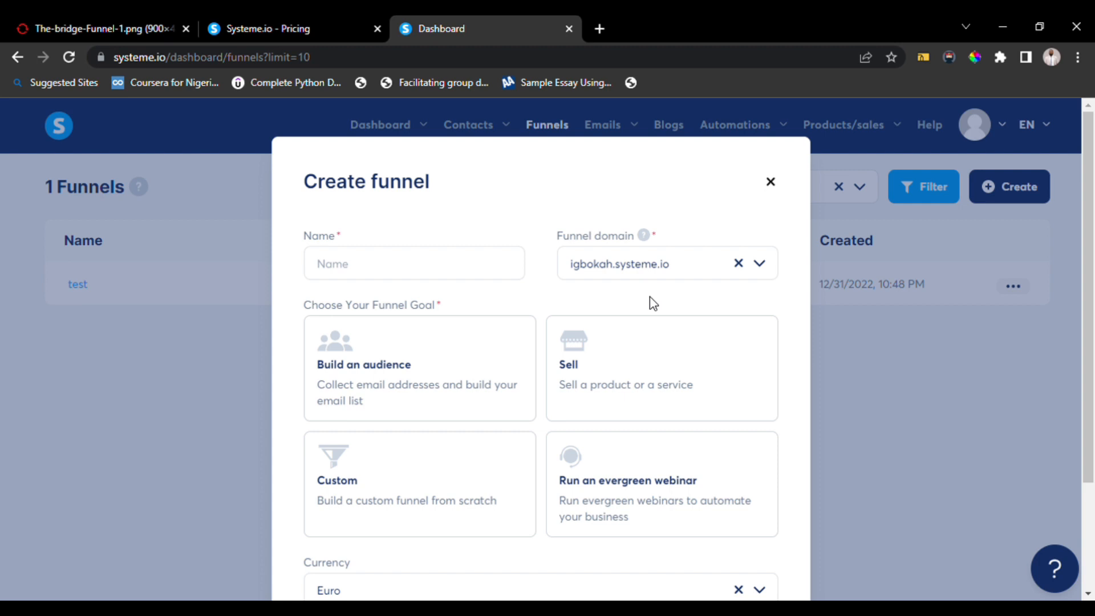
{"action": "left_click", "coordinate": [443, 271]}
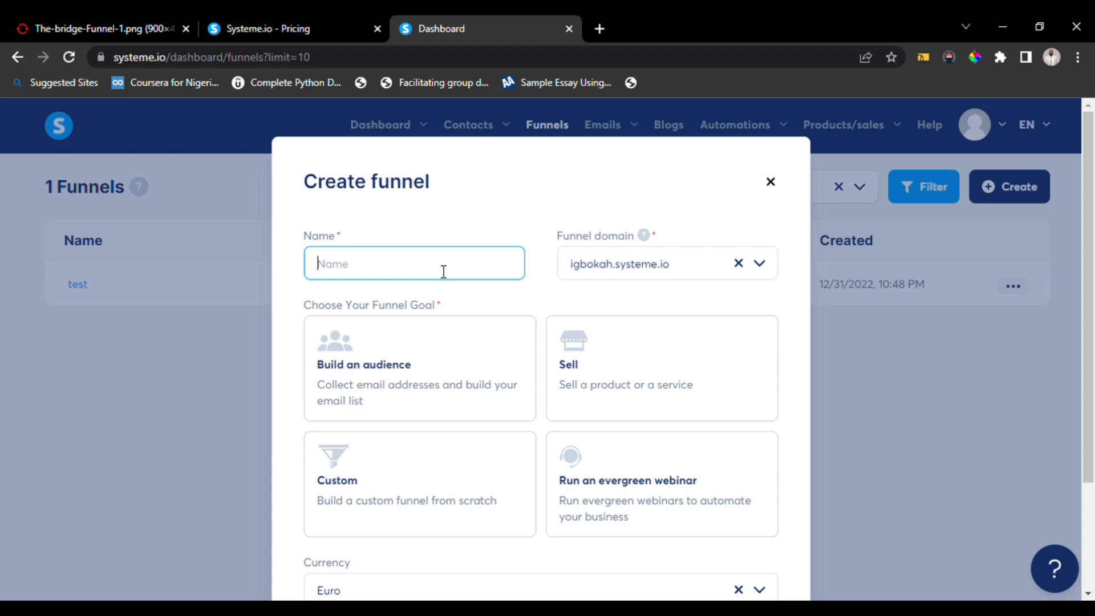
{"action": "type", "text": "Test 2"}
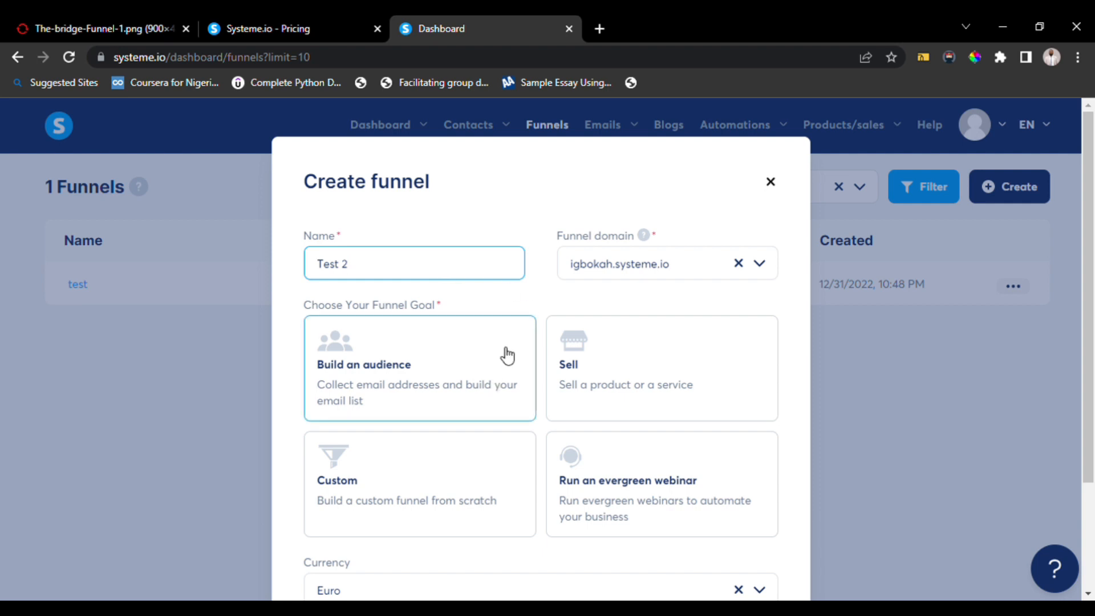
Choose Build an audience as the funnel goal and save the new funnel.
{"action": "scroll", "coordinate": [562, 328], "scroll_direction": "down", "scroll_amount": 3}
{"action": "left_click", "coordinate": [449, 228]}
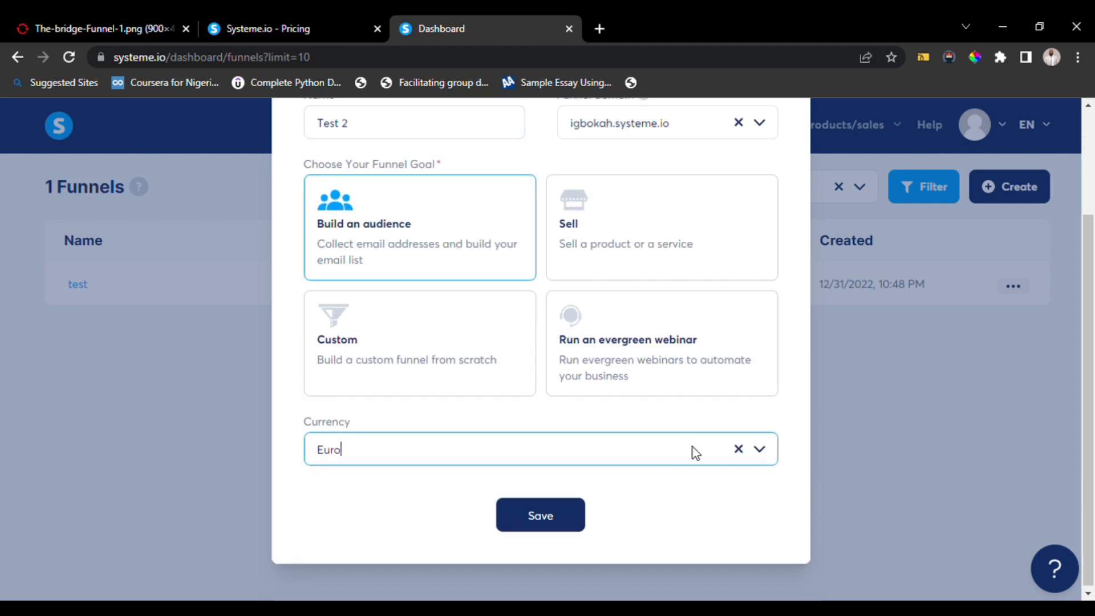
{"action": "left_click", "coordinate": [770, 459]}
{"action": "scroll", "coordinate": [689, 505], "scroll_direction": "down", "scroll_amount": 3}
{"action": "scroll", "coordinate": [689, 505], "scroll_direction": "up", "scroll_amount": 3}
{"action": "left_click", "coordinate": [610, 570]}
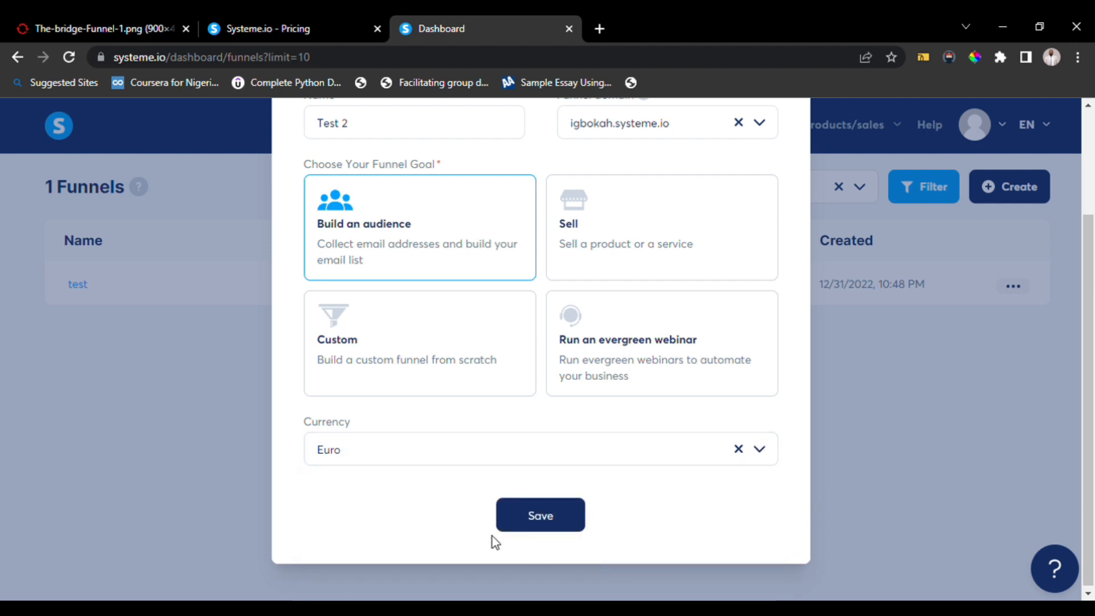
{"action": "left_click", "coordinate": [541, 515]}
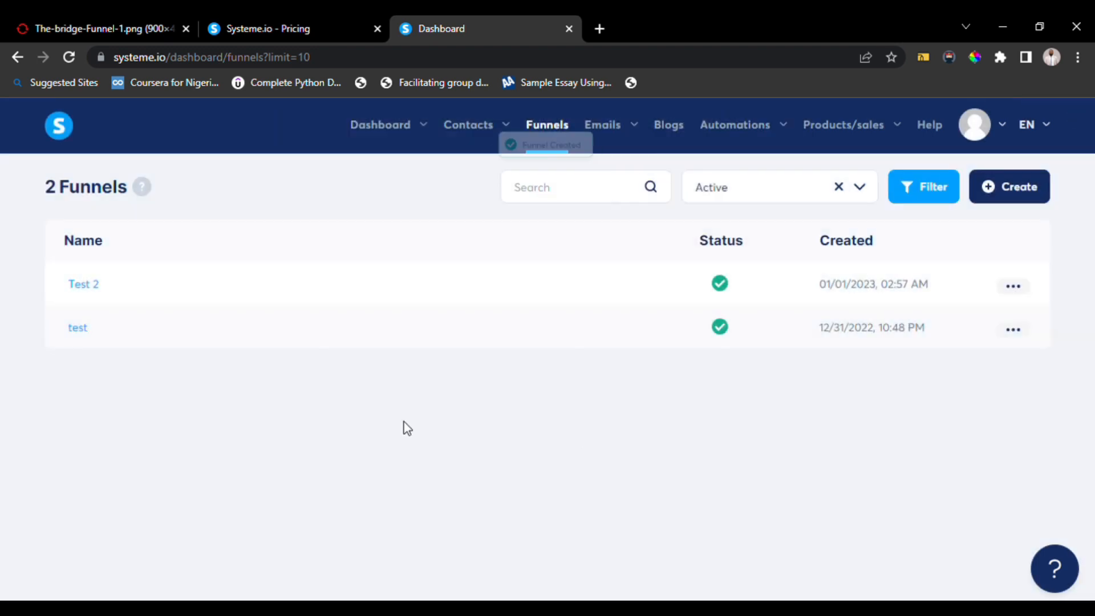
Open the Test 2 funnel and browse the squeeze page templates.
{"action": "left_click", "coordinate": [87, 286]}
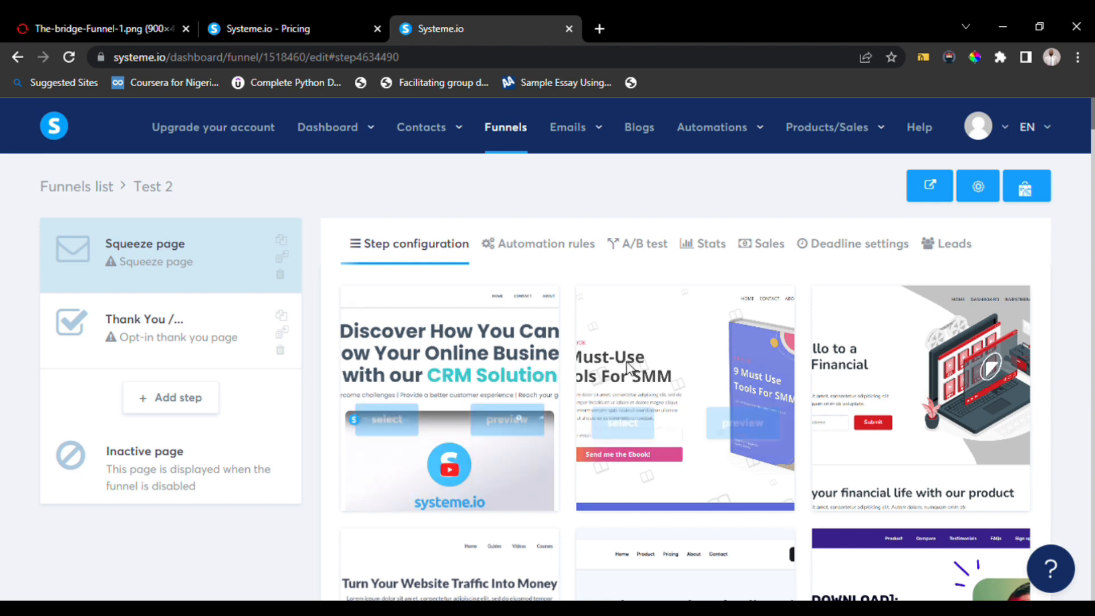
{"action": "scroll", "coordinate": [628, 366], "scroll_direction": "down", "scroll_amount": 3}
{"action": "scroll", "coordinate": [628, 365], "scroll_direction": "down", "scroll_amount": 7}
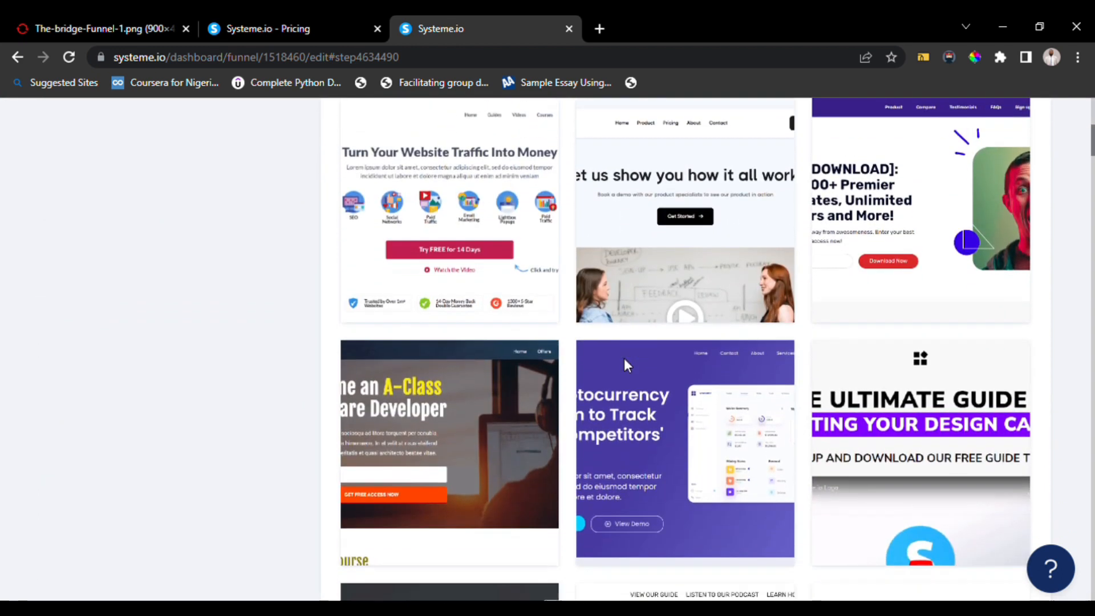
{"action": "scroll", "coordinate": [627, 365], "scroll_direction": "down", "scroll_amount": 9}
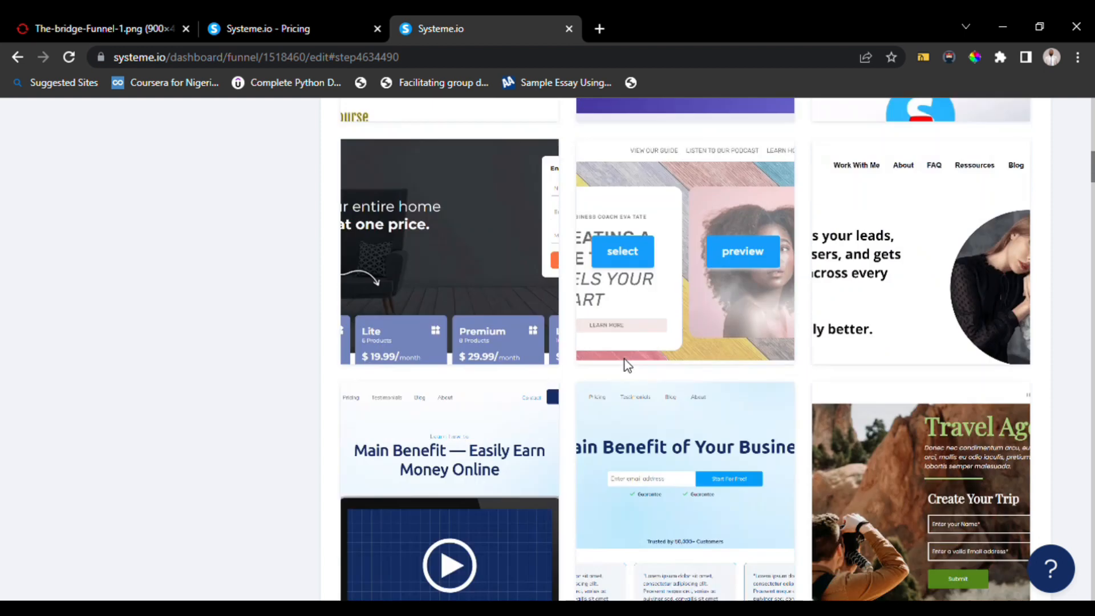
{"action": "scroll", "coordinate": [627, 365], "scroll_direction": "up", "scroll_amount": 12}
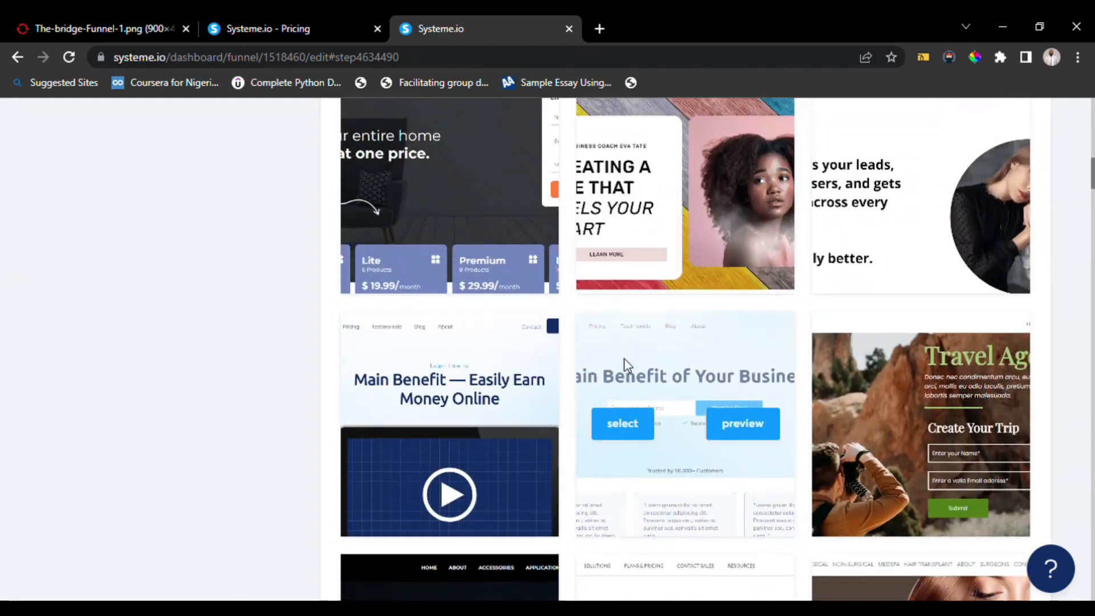
Preview the cryptocurrency template in a new tab, look through it, and close the preview.
{"action": "left_click", "coordinate": [736, 344]}
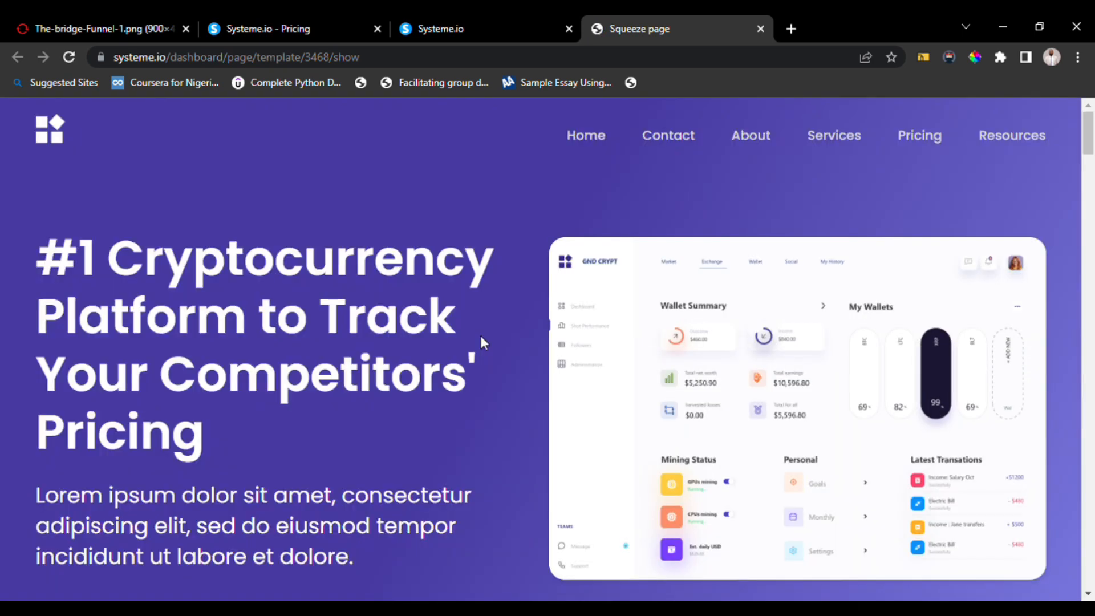
{"action": "scroll", "coordinate": [514, 291], "scroll_direction": "down", "scroll_amount": 8}
{"action": "scroll", "coordinate": [517, 293], "scroll_direction": "down", "scroll_amount": 13}
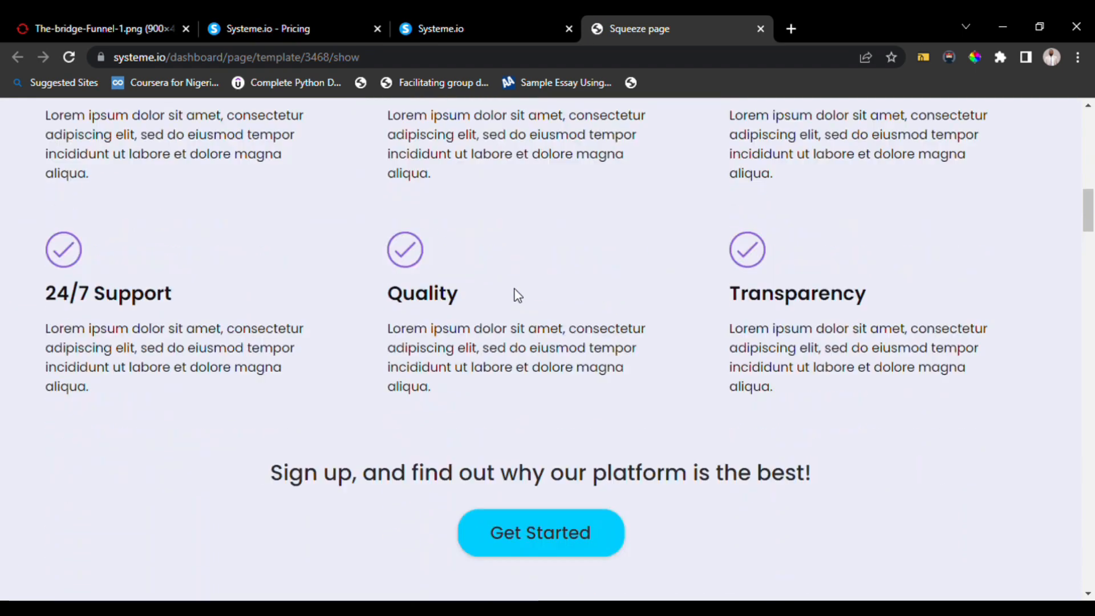
{"action": "scroll", "coordinate": [518, 294], "scroll_direction": "down", "scroll_amount": 6}
{"action": "scroll", "coordinate": [515, 288], "scroll_direction": "down", "scroll_amount": 13}
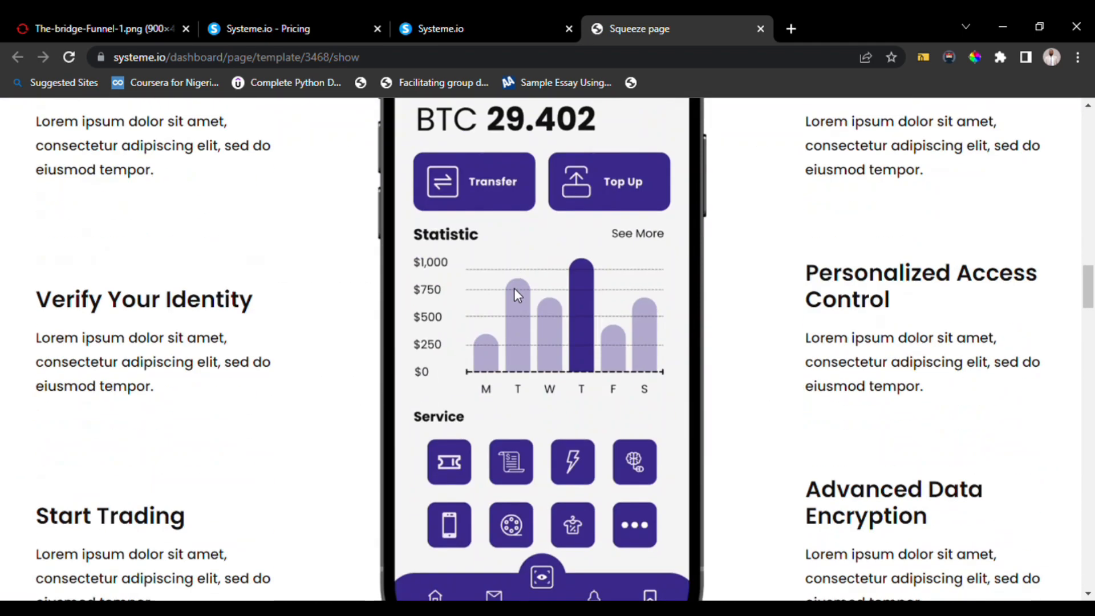
{"action": "left_click", "coordinate": [761, 29]}
{"action": "mouse_move", "coordinate": [531, 234]}
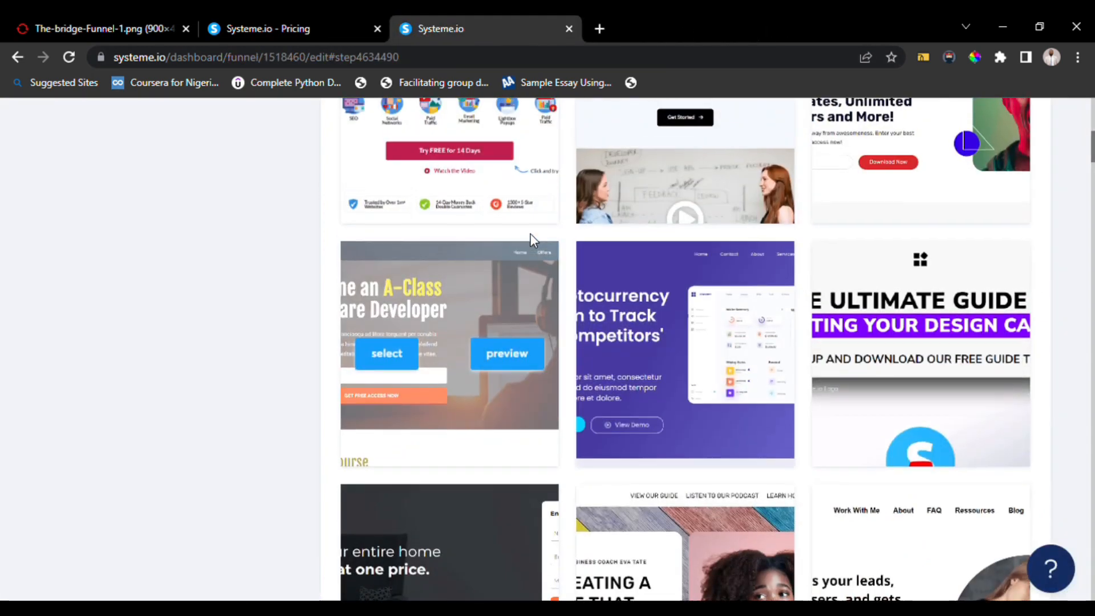
{"action": "scroll", "coordinate": [531, 234], "scroll_direction": "up", "scroll_amount": 5}
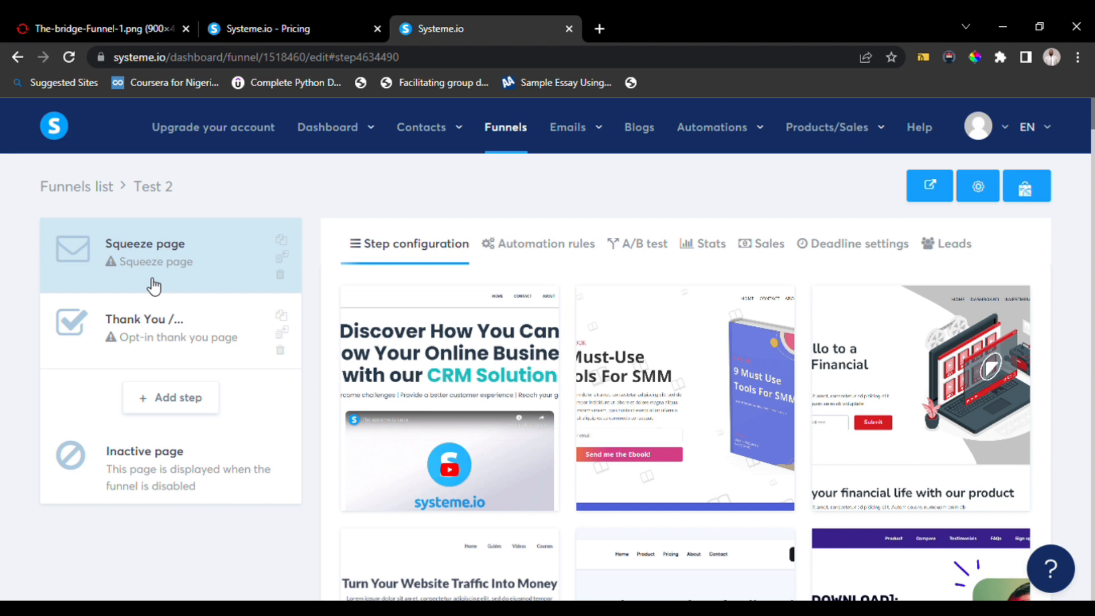
Set the squeeze page step's URL path to squeezepage and save the step.
{"action": "left_click", "coordinate": [160, 258]}
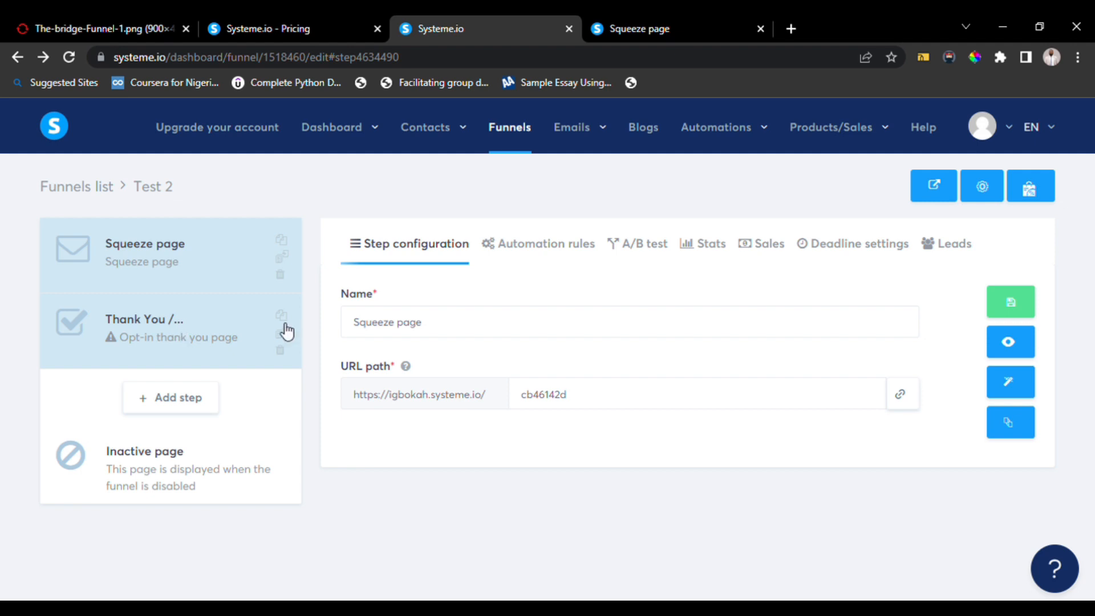
{"action": "left_click", "coordinate": [465, 341]}
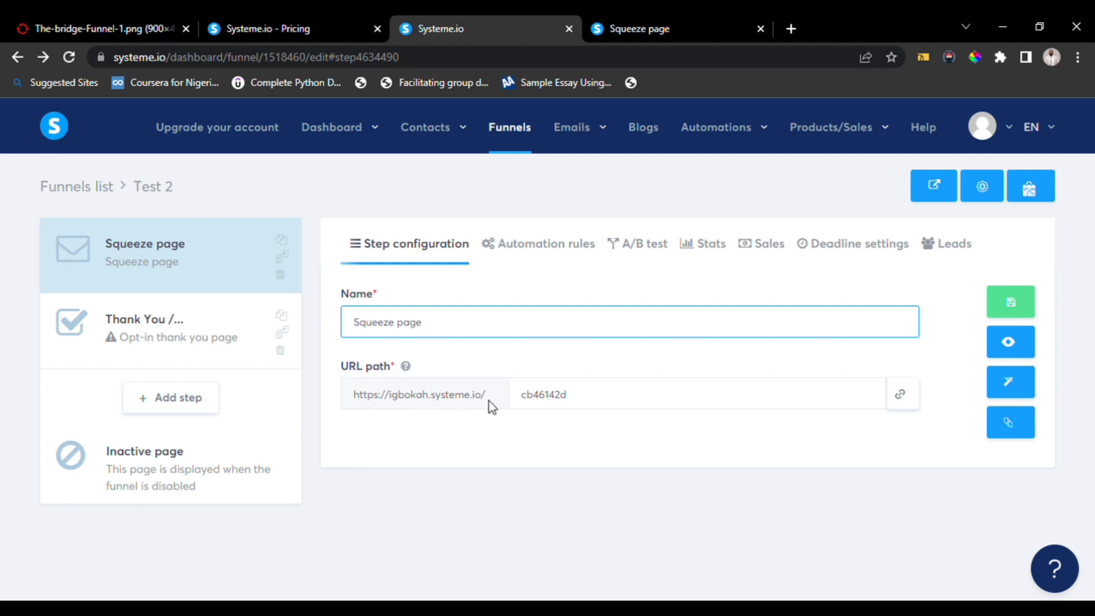
{"action": "left_click", "coordinate": [599, 403]}
{"action": "key", "text": "BackSpace"}
{"action": "key", "text": "BackSpace"}
{"action": "key", "text": "BackSpace"}
{"action": "key", "text": "BackSpace"}
{"action": "key", "text": "BackSpace"}
{"action": "key", "text": "BackSpace"}
{"action": "key", "text": "BackSpace"}
{"action": "key", "text": "BackSpace"}
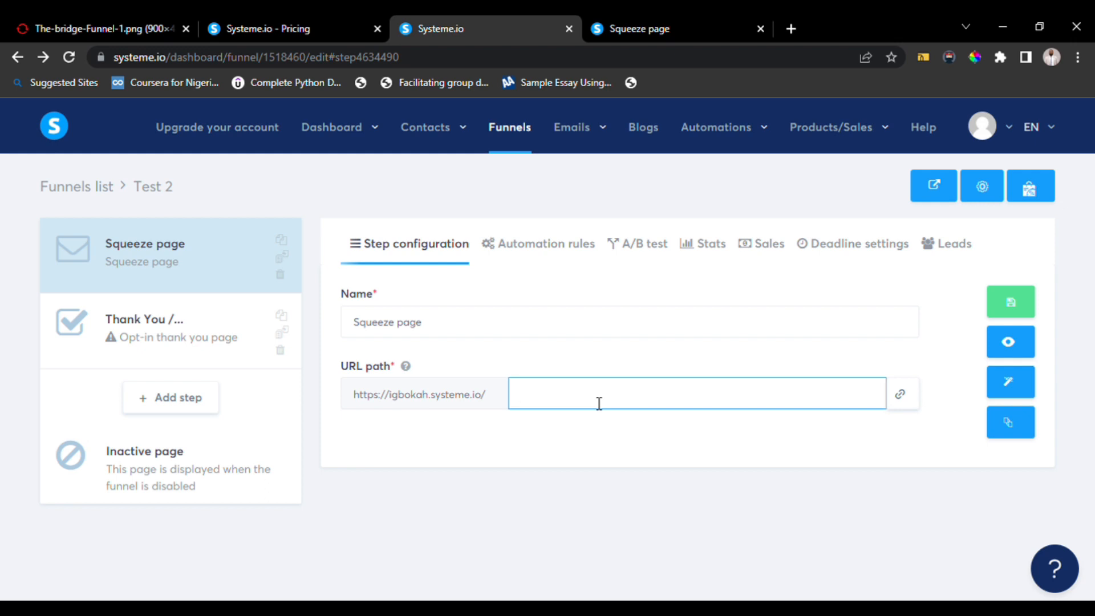
{"action": "type", "text": "squeezepage"}
{"action": "left_click", "coordinate": [1009, 301]}
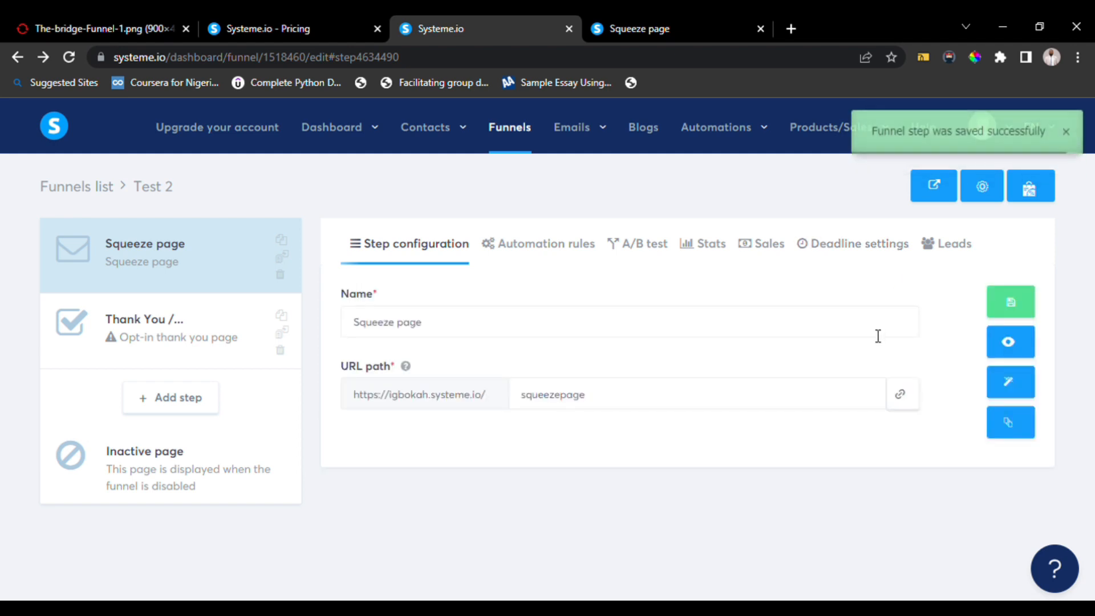
Open the live squeeze page in a new tab, scroll through it, and close the extra page tabs.
{"action": "left_click", "coordinate": [944, 188]}
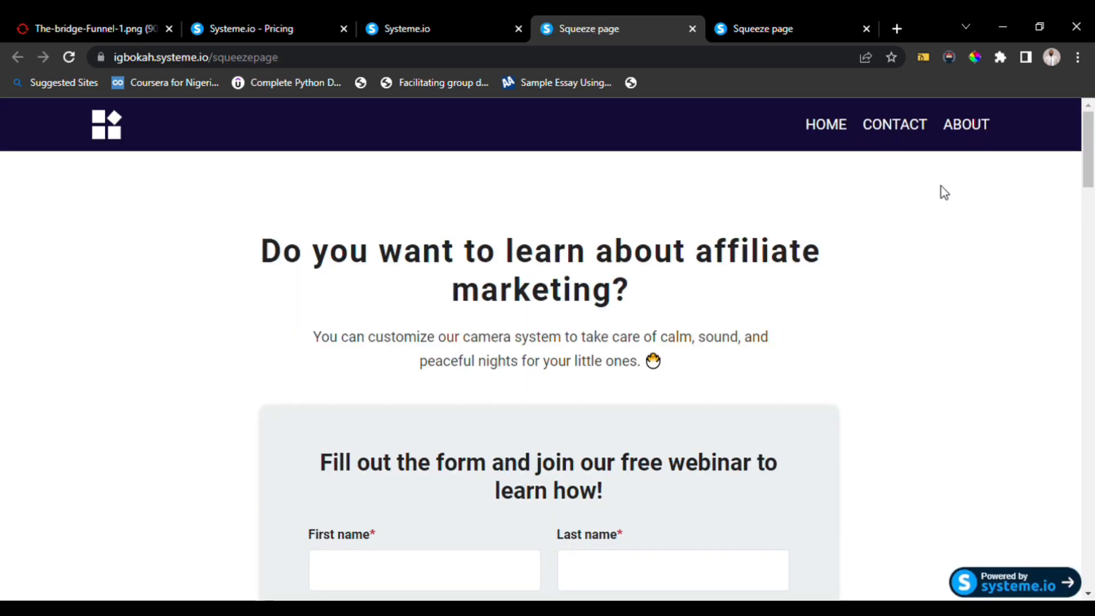
{"action": "scroll", "coordinate": [718, 349], "scroll_direction": "down", "scroll_amount": 15}
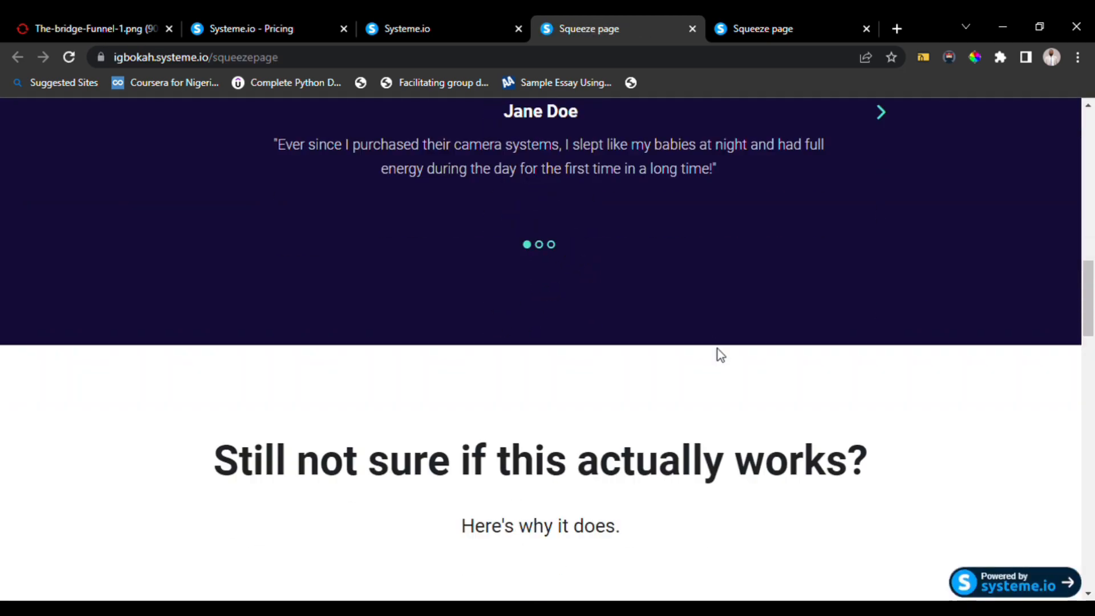
{"action": "scroll", "coordinate": [720, 355], "scroll_direction": "down", "scroll_amount": 5}
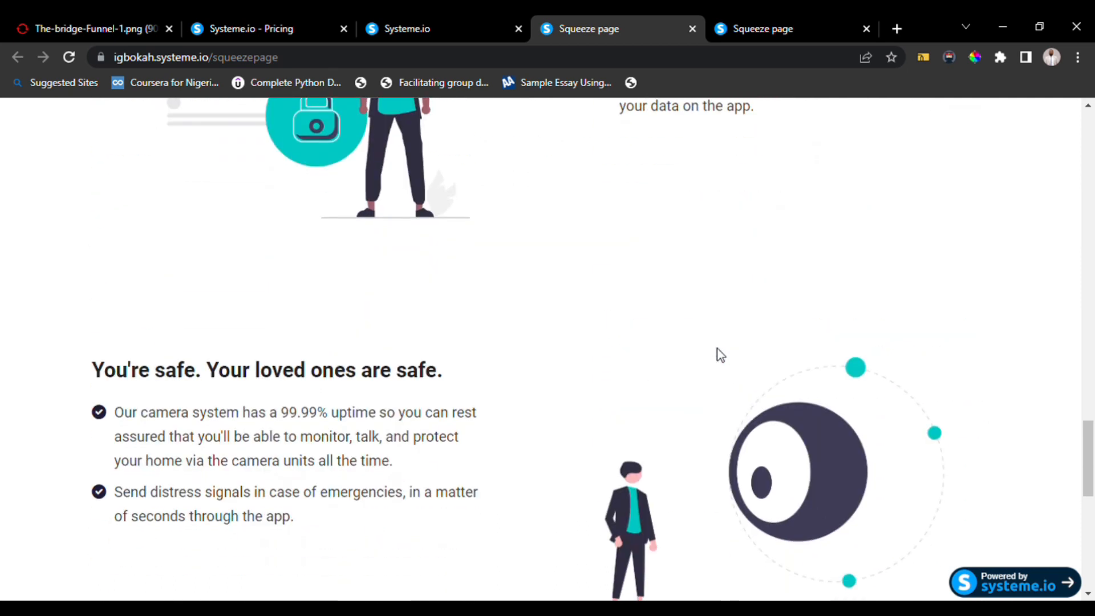
{"action": "scroll", "coordinate": [720, 355], "scroll_direction": "down", "scroll_amount": 5}
{"action": "scroll", "coordinate": [719, 355], "scroll_direction": "down", "scroll_amount": 5}
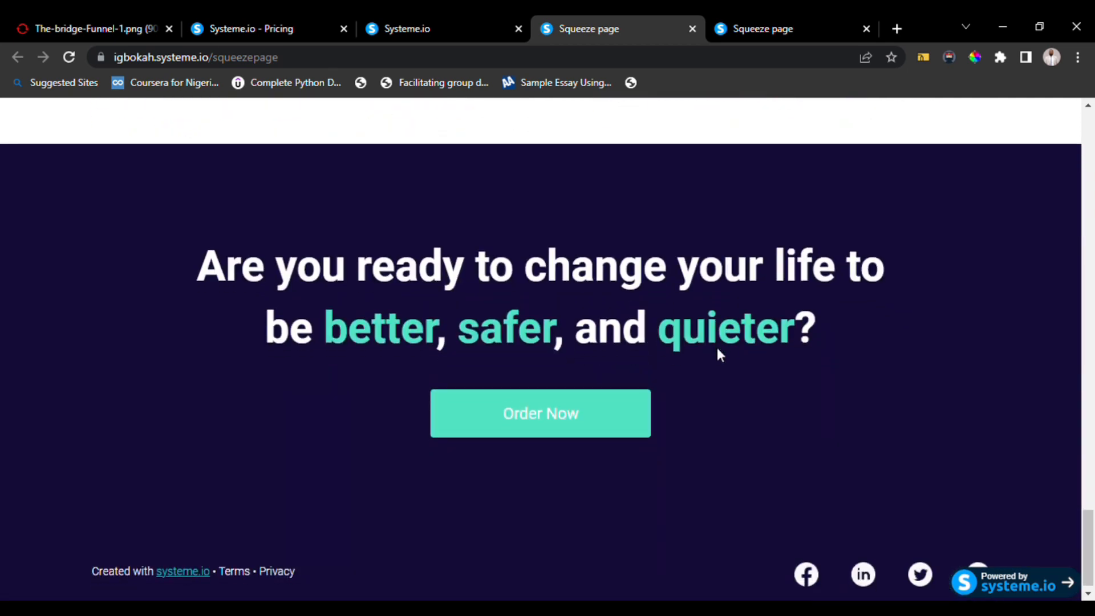
{"action": "scroll", "coordinate": [720, 355], "scroll_direction": "up", "scroll_amount": 10}
{"action": "scroll", "coordinate": [720, 354], "scroll_direction": "up", "scroll_amount": 15}
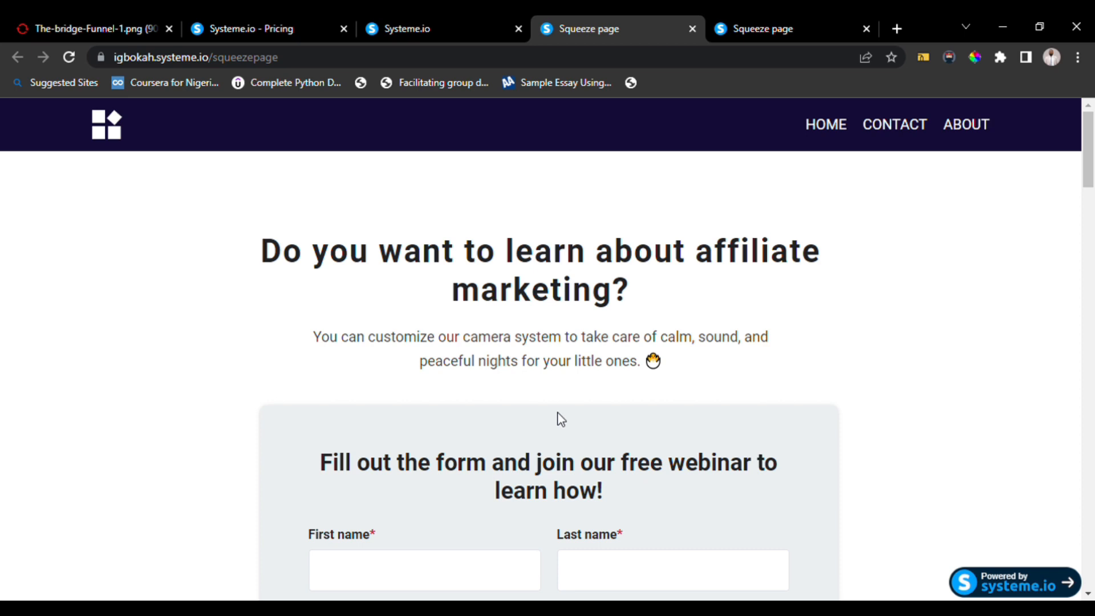
{"action": "left_click", "coordinate": [693, 26]}
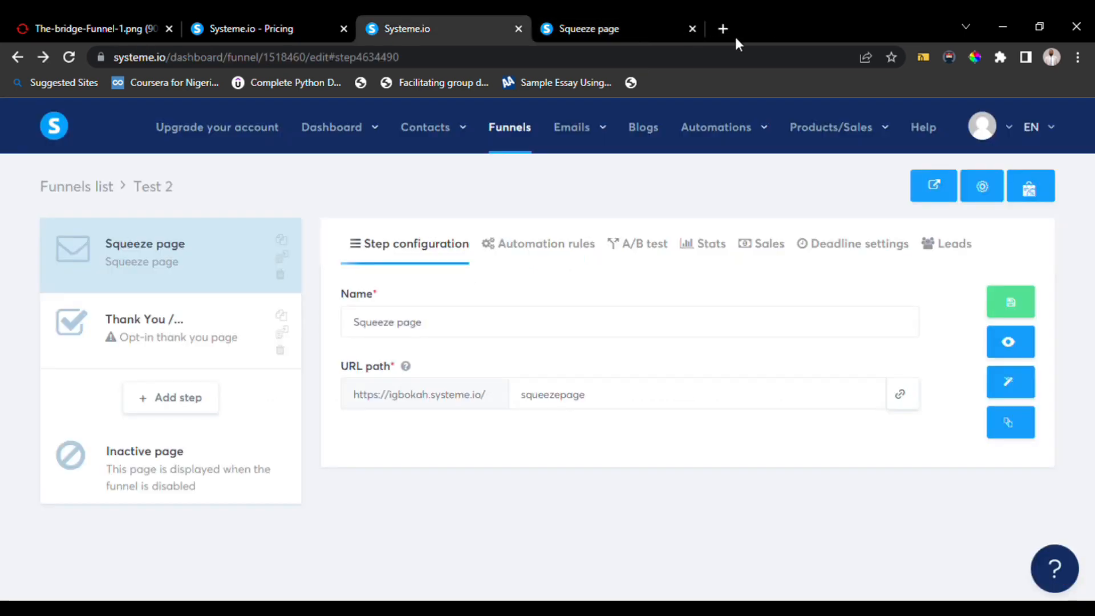
{"action": "left_click", "coordinate": [700, 23]}
{"action": "left_click", "coordinate": [761, 29]}
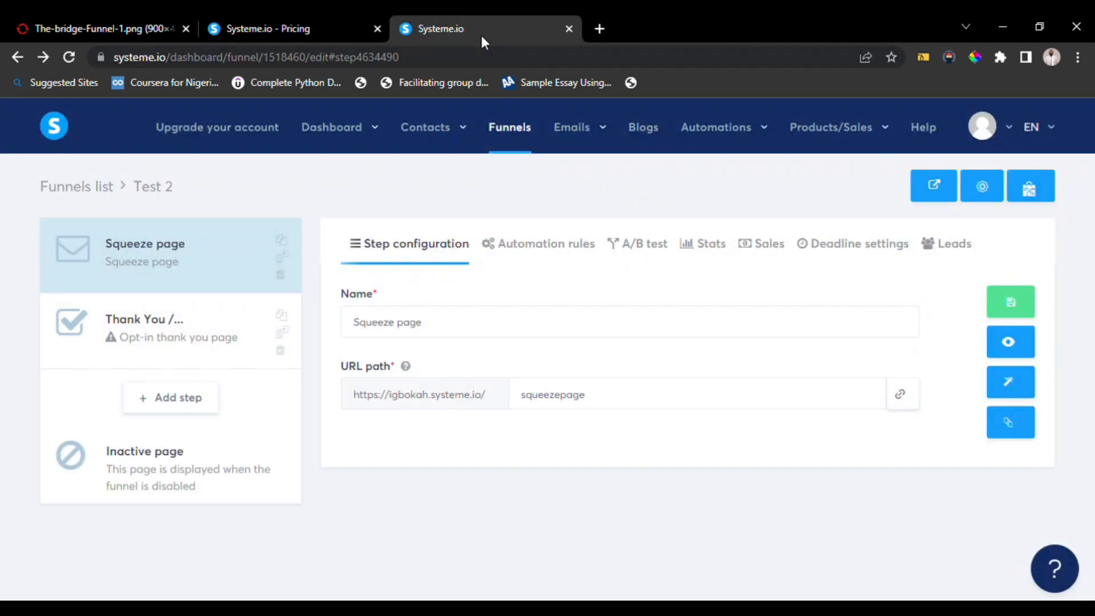
Open the squeeze page in the page editor and scroll through its sections.
{"action": "left_click", "coordinate": [1021, 389]}
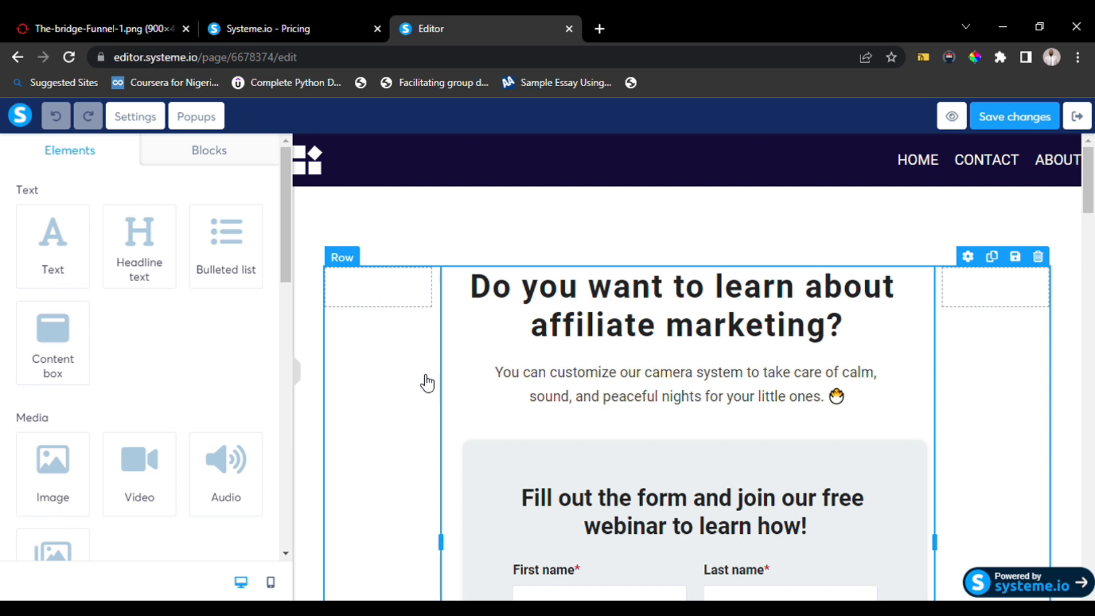
{"action": "scroll", "coordinate": [427, 383], "scroll_direction": "down", "scroll_amount": 15}
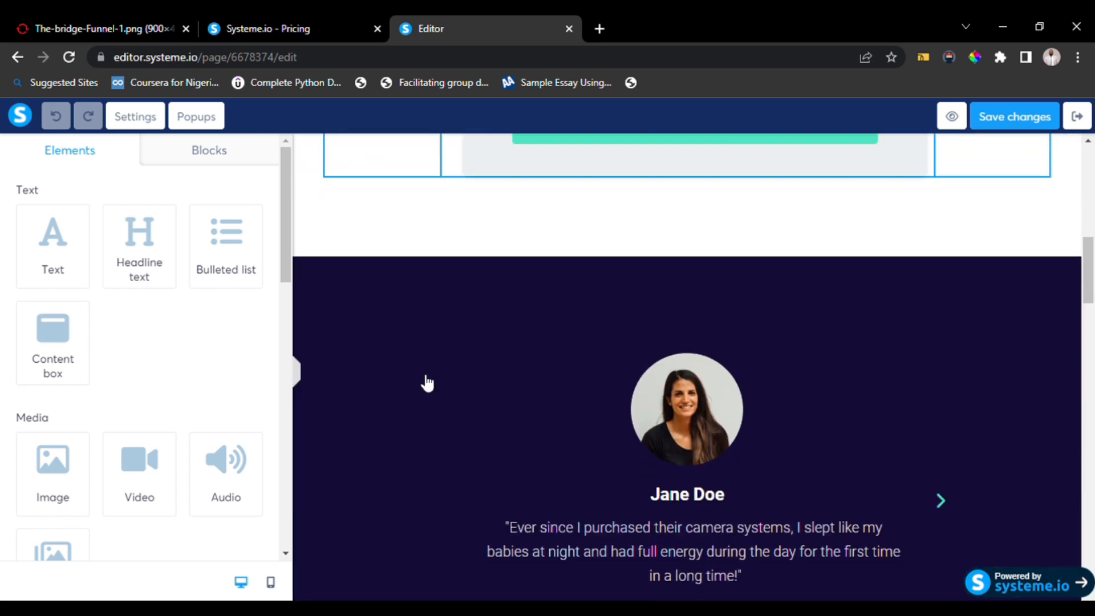
{"action": "scroll", "coordinate": [426, 383], "scroll_direction": "down", "scroll_amount": 10}
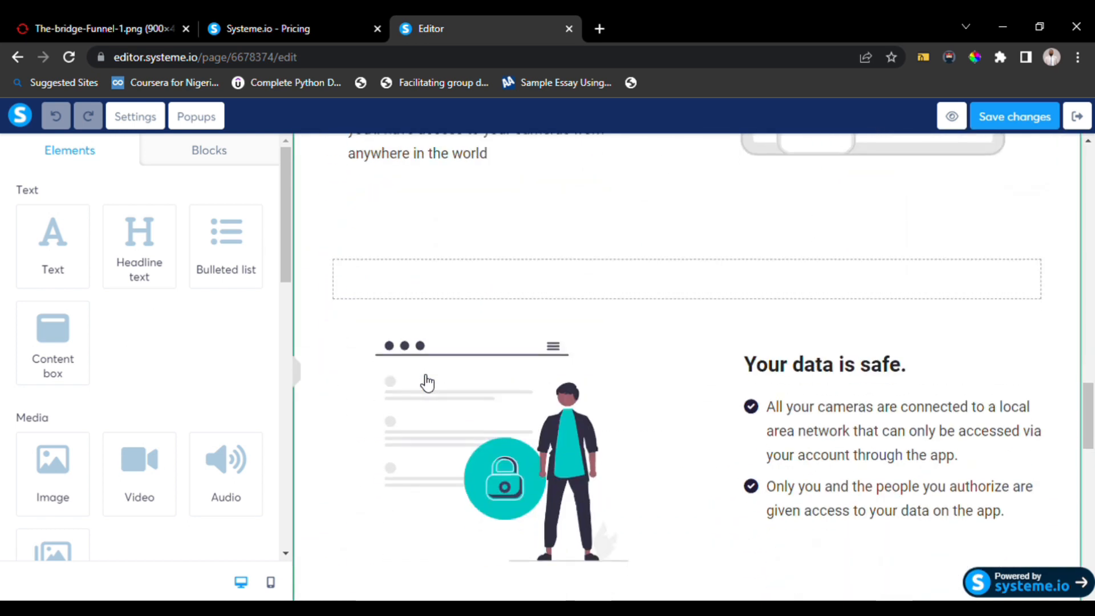
Open the squeeze page's first popup for editing.
{"action": "scroll", "coordinate": [427, 383], "scroll_direction": "down", "scroll_amount": 4}
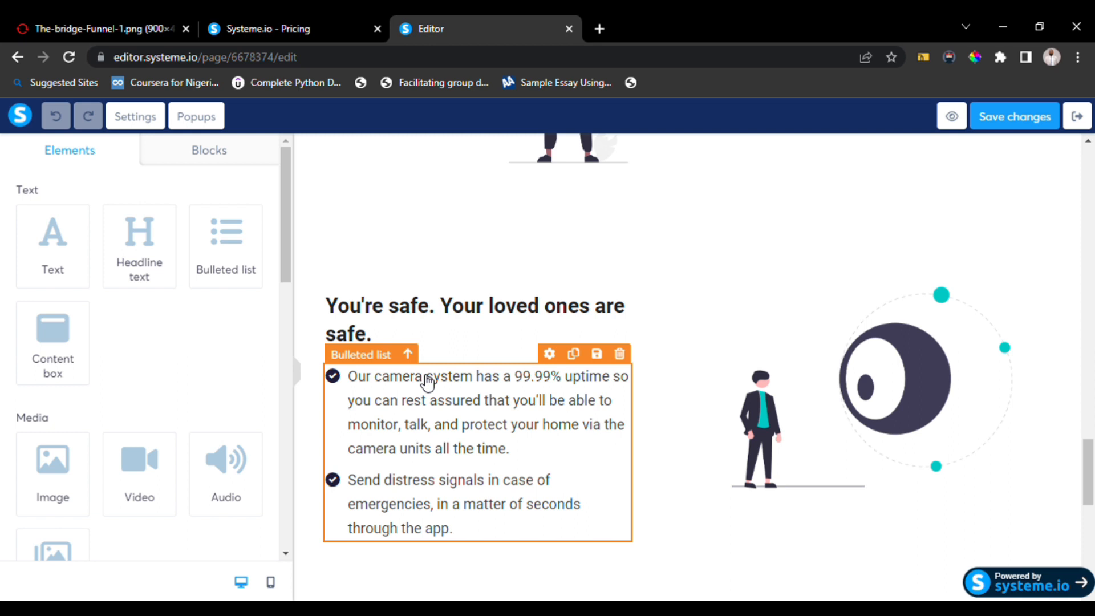
{"action": "scroll", "coordinate": [427, 381], "scroll_direction": "up", "scroll_amount": 20}
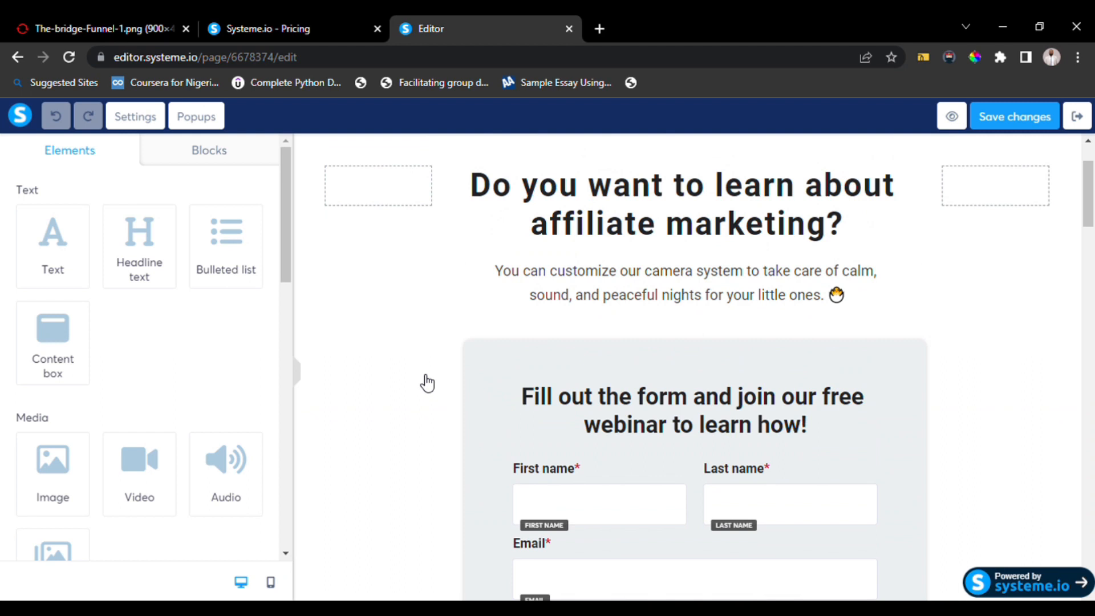
{"action": "scroll", "coordinate": [427, 381], "scroll_direction": "up", "scroll_amount": 2}
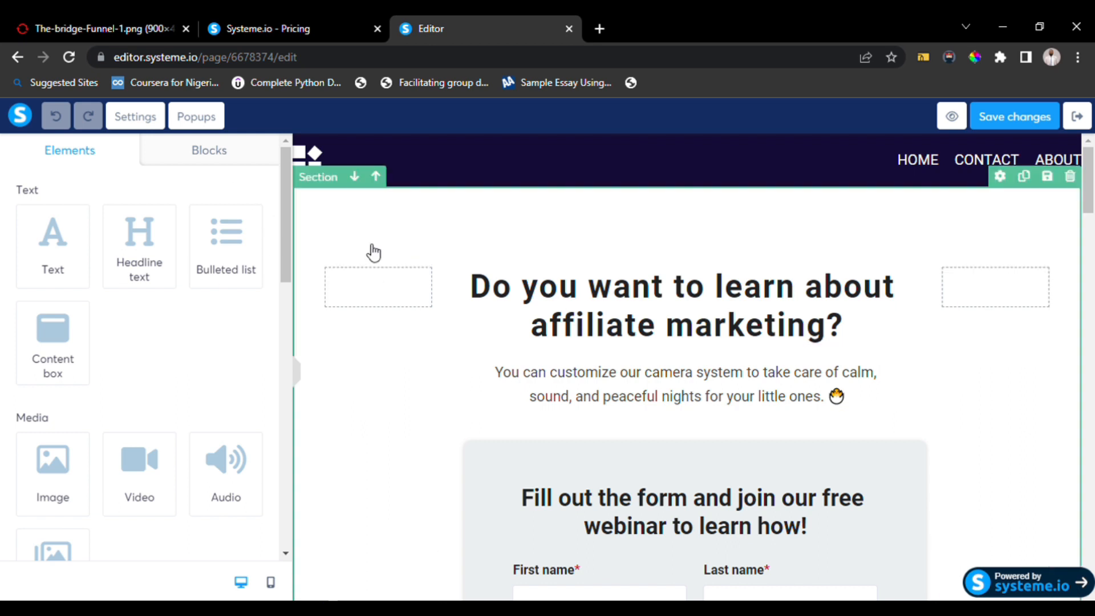
{"action": "left_click", "coordinate": [200, 118]}
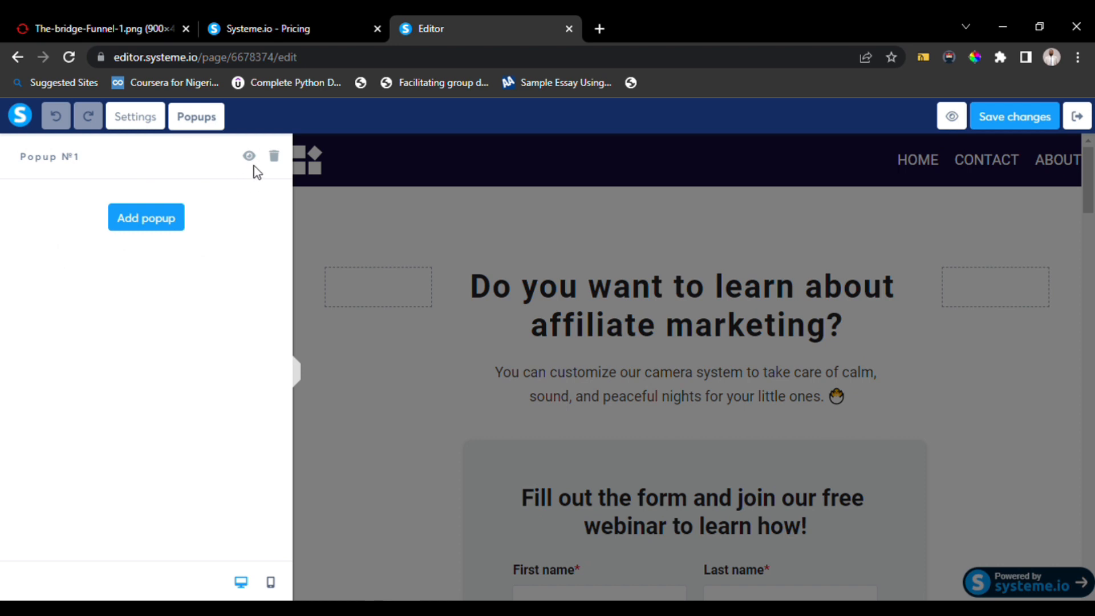
{"action": "left_click", "coordinate": [250, 156]}
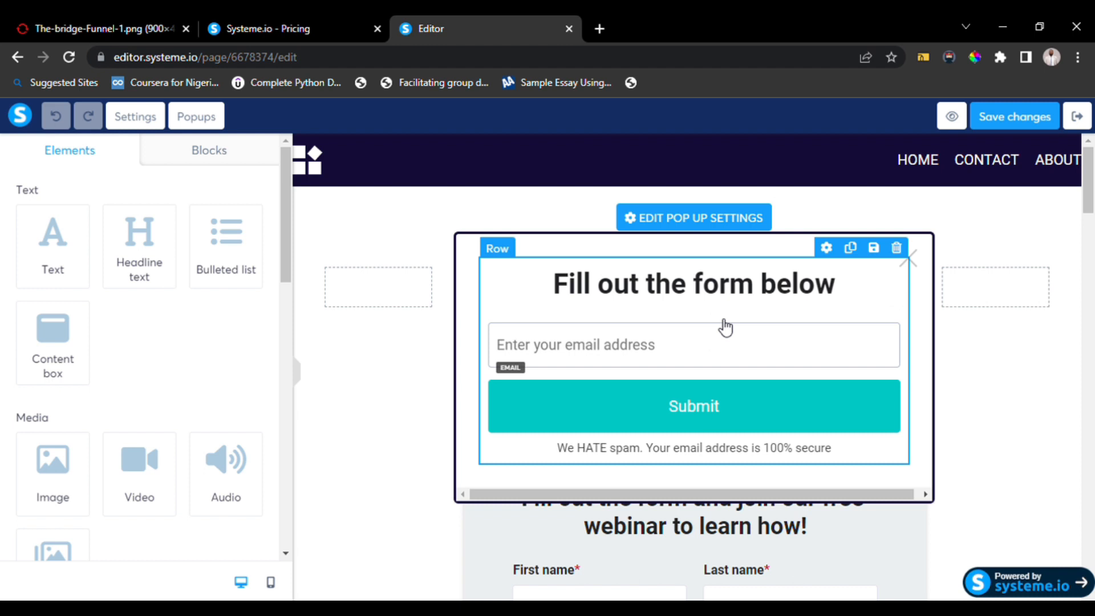
Change the popup heading text to "Join Us!".
{"action": "double_click", "coordinate": [837, 293]}
{"action": "left_click", "coordinate": [842, 295]}
{"action": "key", "text": "BackSpace"}
{"action": "key", "text": "BackSpace"}
{"action": "key", "text": "BackSpace"}
{"action": "key", "text": "BackSpace"}
{"action": "key", "text": "BackSpace"}
{"action": "key", "text": "BackSpace"}
{"action": "key", "text": "BackSpace"}
{"action": "key", "text": "BackSpace"}
{"action": "key", "text": "BackSpace"}
{"action": "key", "text": "BackSpace"}
{"action": "key", "text": "BackSpace"}
{"action": "key", "text": "BackSpace"}
{"action": "key", "text": "BackSpace"}
{"action": "key", "text": "BackSpace"}
{"action": "key", "text": "BackSpace"}
{"action": "key", "text": "BackSpace"}
{"action": "key", "text": "BackSpace"}
{"action": "key", "text": "BackSpace"}
{"action": "key", "text": "BackSpace"}
{"action": "key", "text": "BackSpace"}
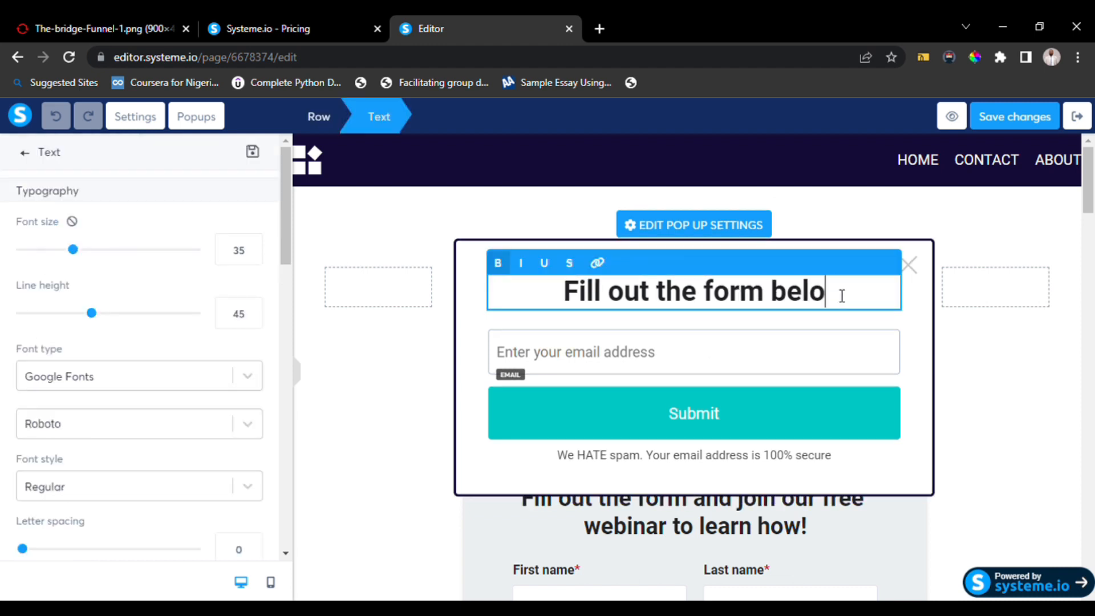
{"action": "type", "text": "Joi"}
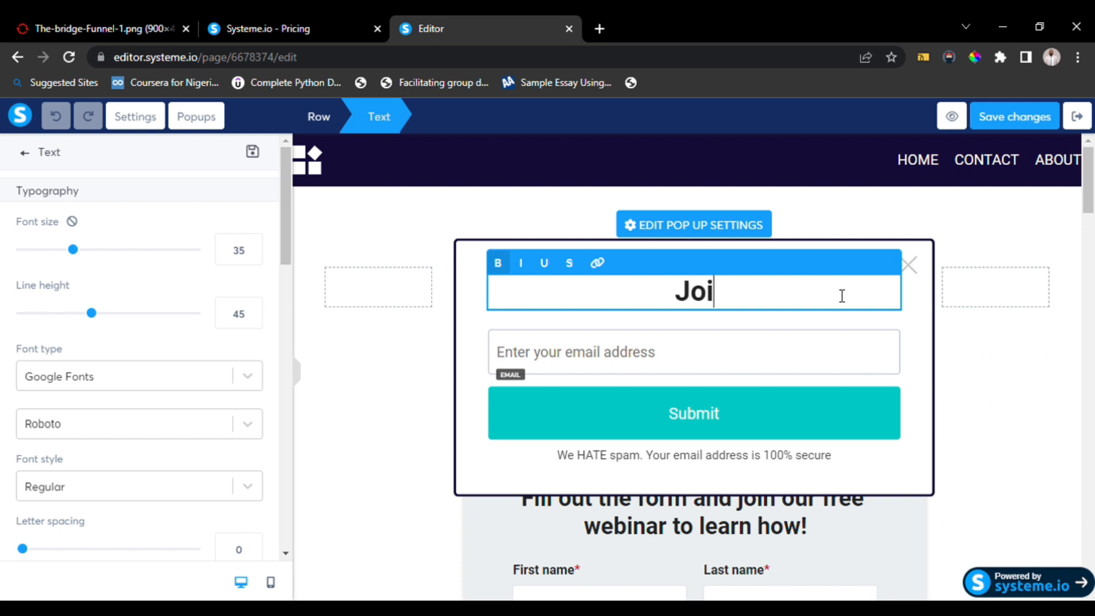
{"action": "type", "text": "n US!!!1"}
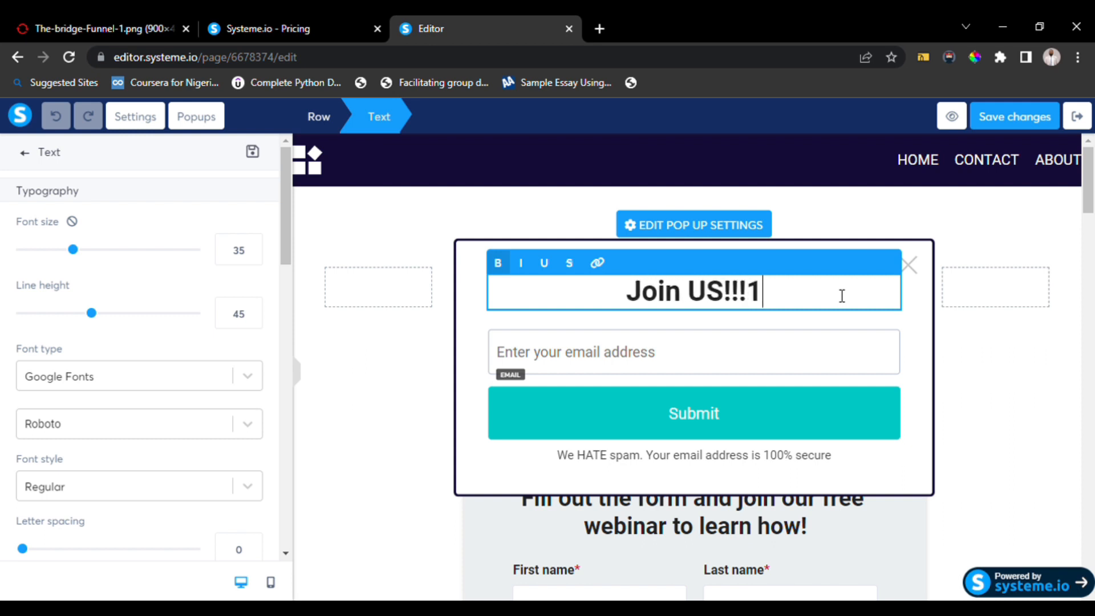
{"action": "key", "text": "BackSpace"}
{"action": "key", "text": "Left"}
{"action": "key", "text": "Left"}
{"action": "key", "text": "Left"}
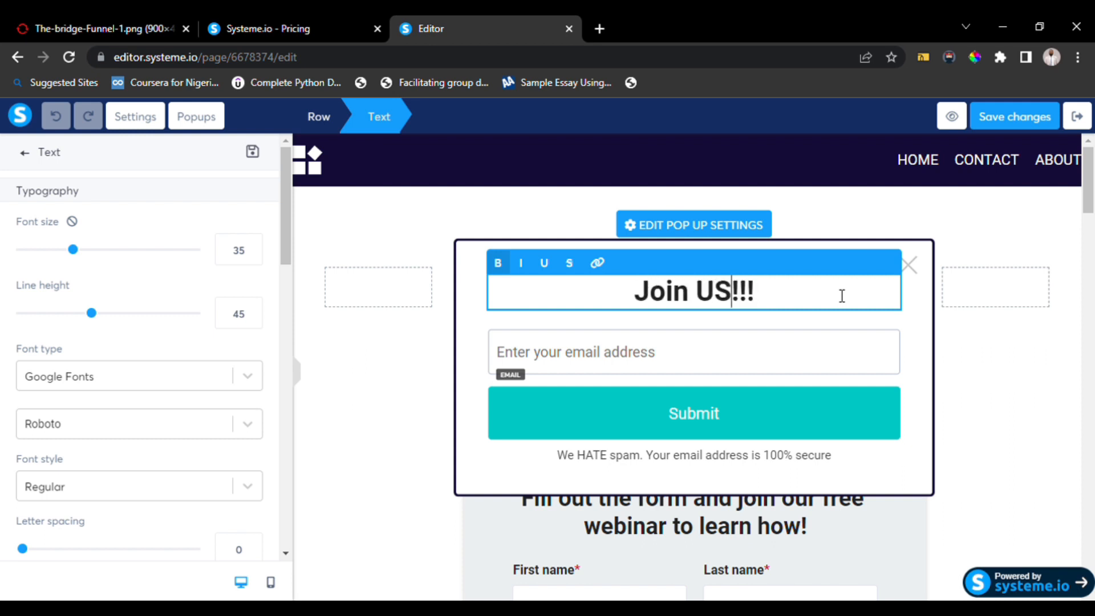
{"action": "key", "text": "BackSpace"}
{"action": "type", "text": "s"}
{"action": "left_click", "coordinate": [771, 297]}
{"action": "key", "text": "BackSpace"}
{"action": "key", "text": "BackSpace"}
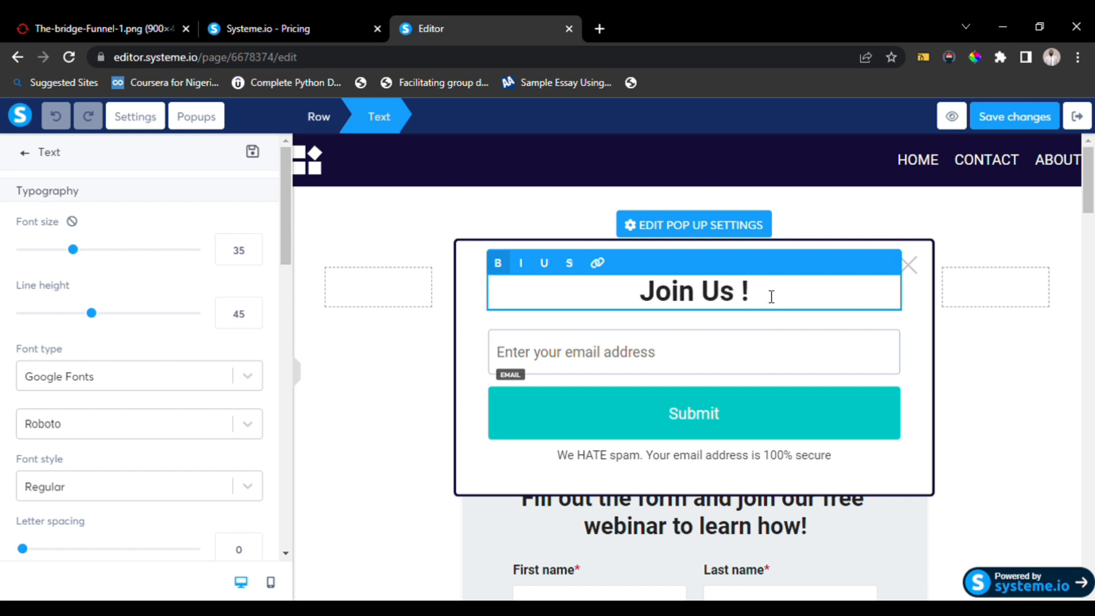
{"action": "key", "text": "BackSpace"}
{"action": "key", "text": "BackSpace"}
{"action": "type", "text": "!"}
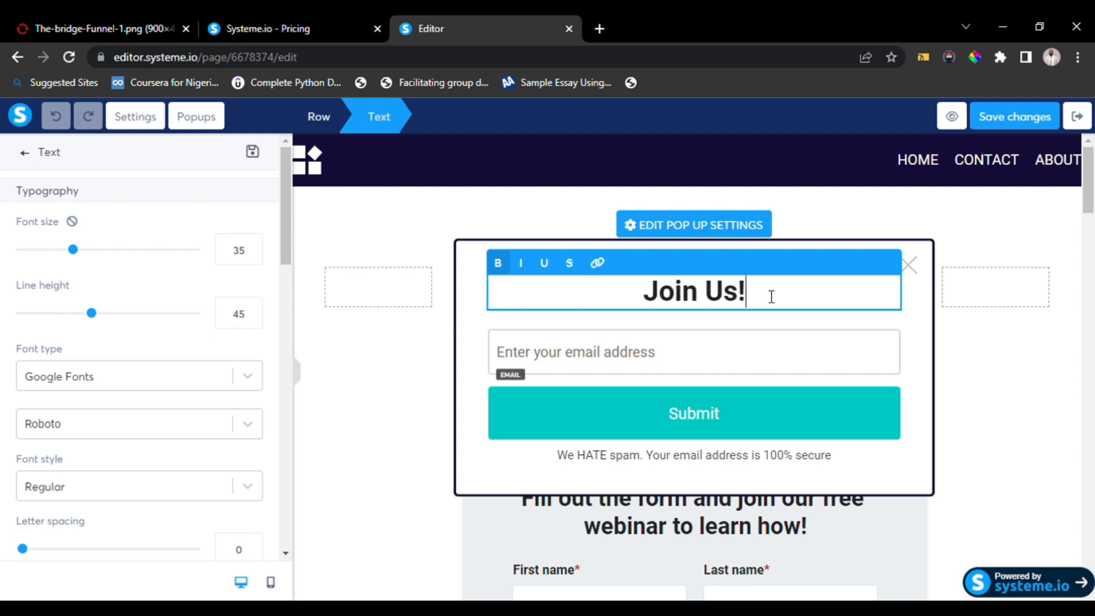
Set the popup email field's placeholder to "Enter Email".
{"action": "left_click", "coordinate": [663, 364]}
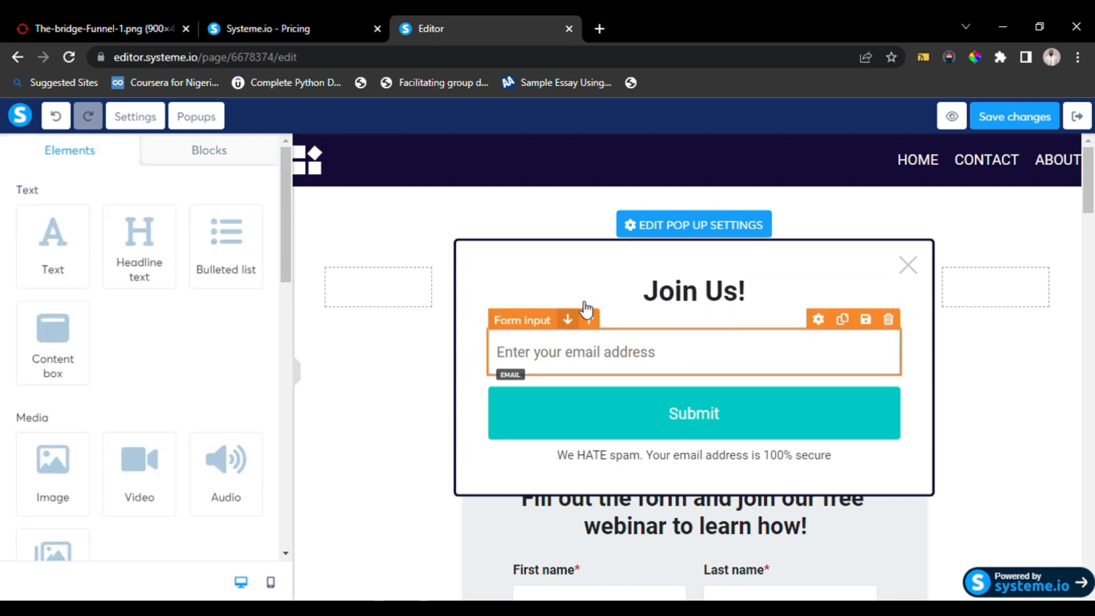
{"action": "left_click", "coordinate": [526, 328]}
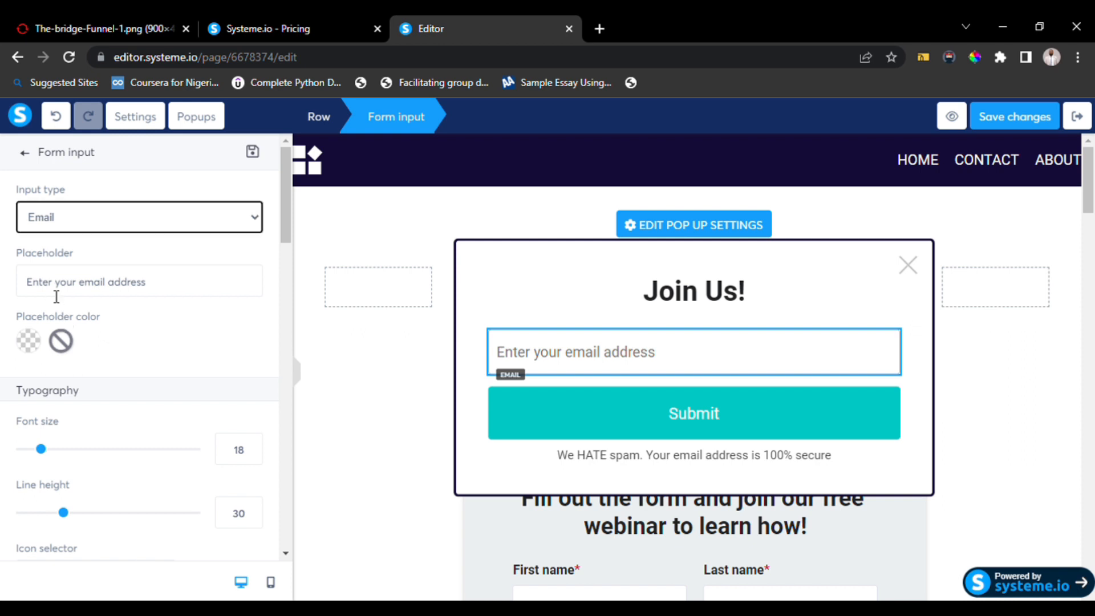
{"action": "left_click", "coordinate": [164, 298]}
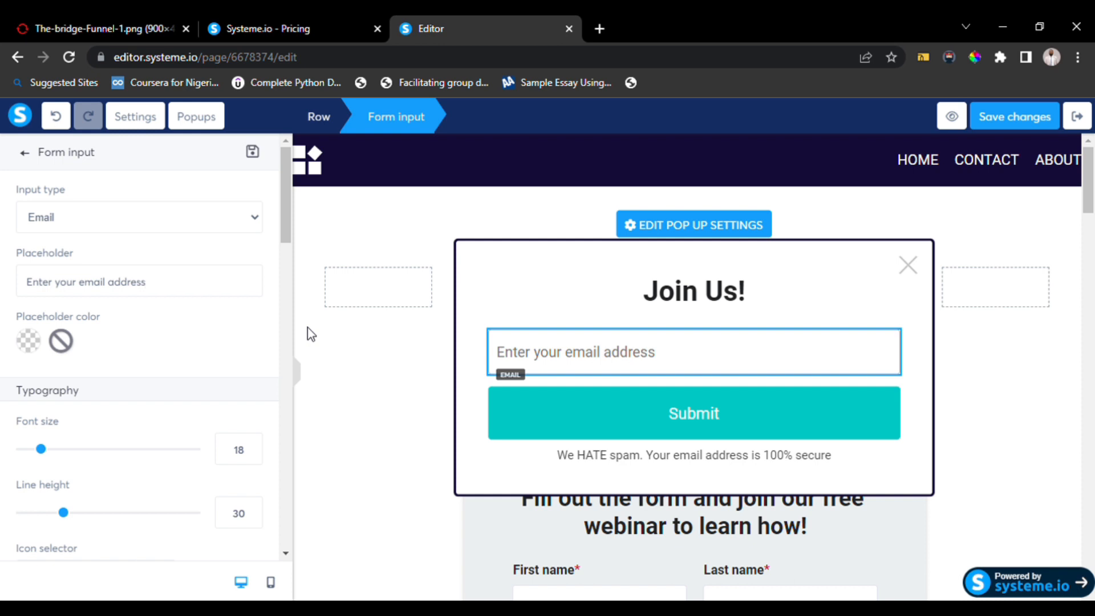
{"action": "key", "text": "BackSpace"}
{"action": "key", "text": "BackSpace"}
{"action": "key", "text": "BackSpace"}
{"action": "key", "text": "BackSpace"}
{"action": "key", "text": "BackSpace"}
{"action": "key", "text": "BackSpace"}
{"action": "key", "text": "BackSpace"}
{"action": "key", "text": "BackSpace"}
{"action": "key", "text": "BackSpace"}
{"action": "key", "text": "BackSpace"}
{"action": "key", "text": "BackSpace"}
{"action": "key", "text": "BackSpace"}
{"action": "key", "text": "BackSpace"}
{"action": "key", "text": "BackSpace"}
{"action": "key", "text": "BackSpace"}
{"action": "key", "text": "BackSpace"}
{"action": "key", "text": "BackSpace"}
{"action": "key", "text": "BackSpace"}
{"action": "key", "text": "BackSpace"}
{"action": "key", "text": "BackSpace"}
{"action": "key", "text": "BackSpace"}
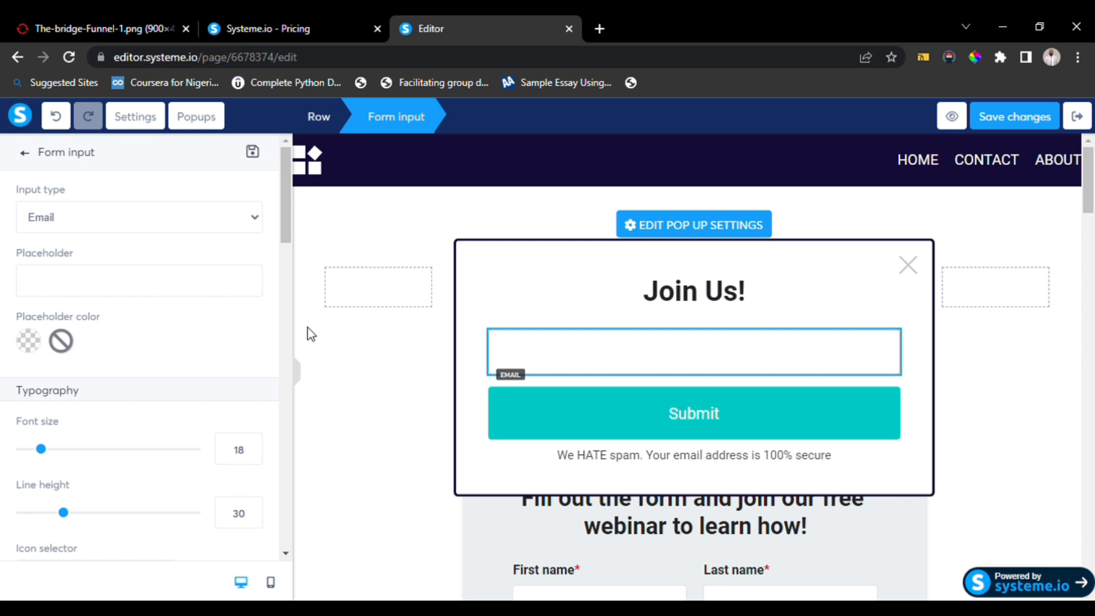
{"action": "type", "text": "Enter Email"}
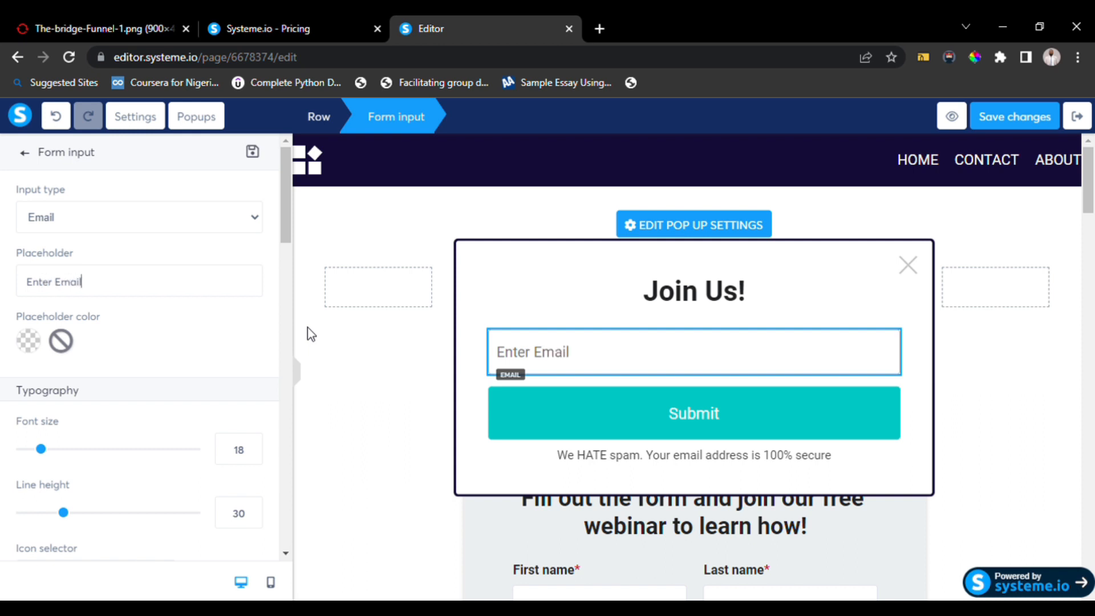
Set the email placeholder colour to red (D0021B) and its font size to 17.
{"action": "left_click", "coordinate": [28, 342]}
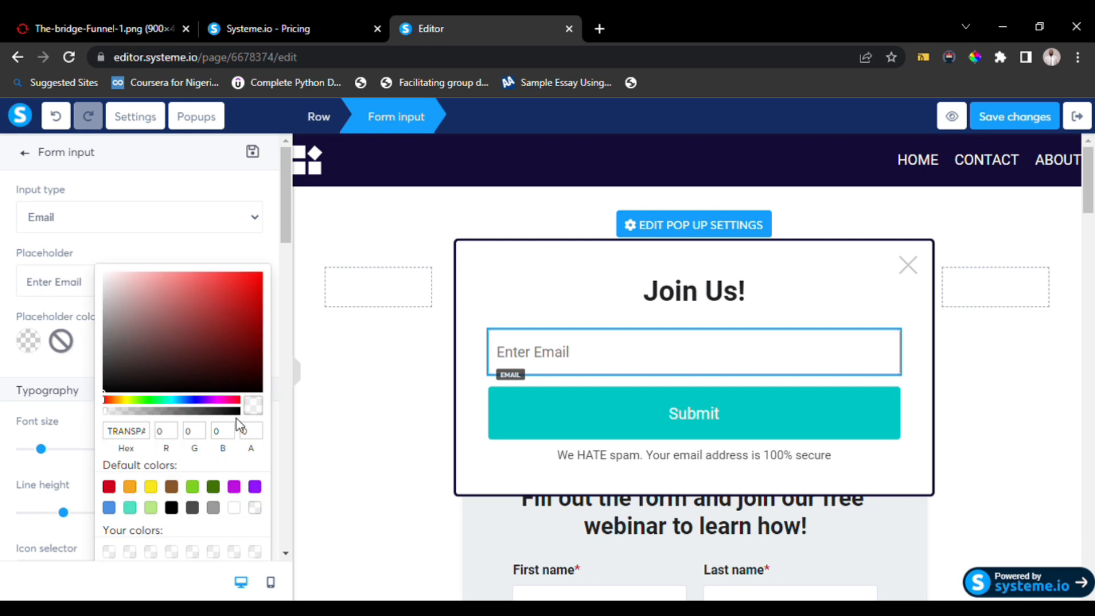
{"action": "left_click", "coordinate": [109, 488]}
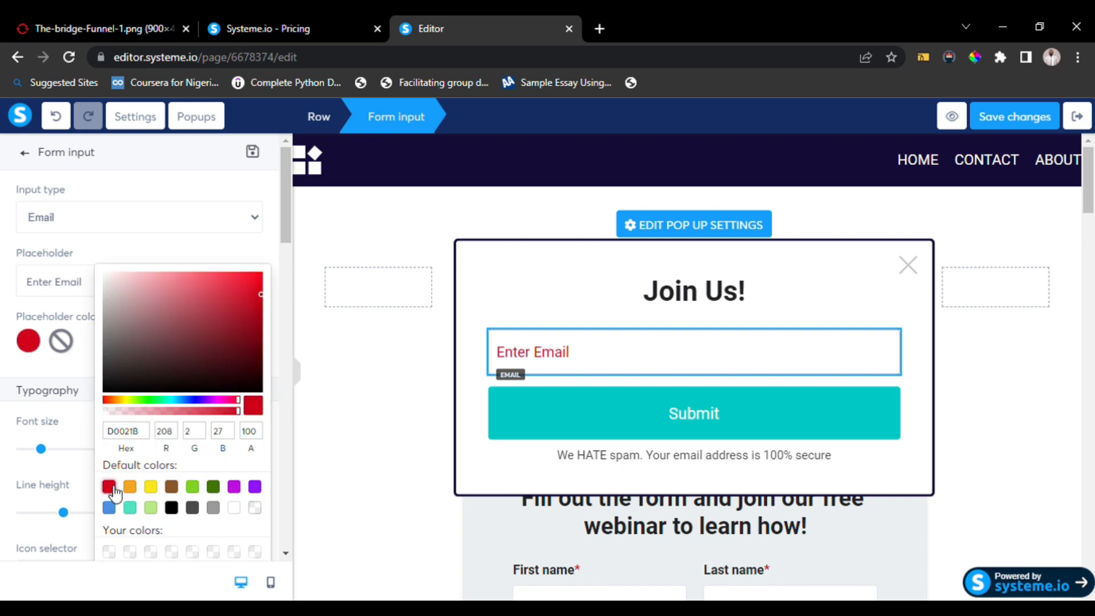
{"action": "left_click", "coordinate": [200, 253]}
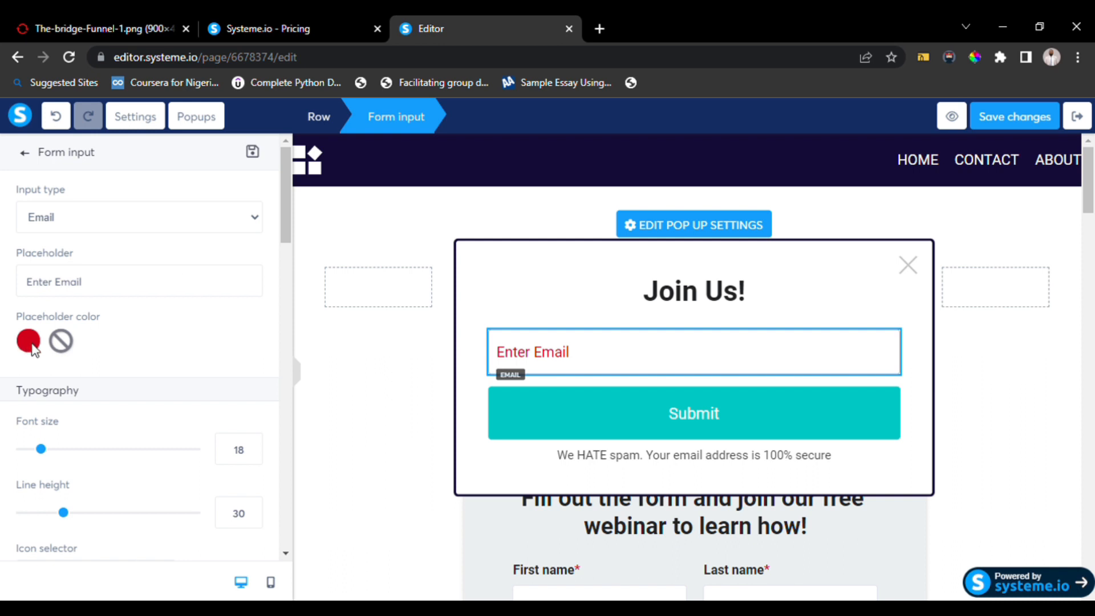
{"action": "scroll", "coordinate": [215, 372], "scroll_direction": "down", "scroll_amount": 3}
{"action": "scroll", "coordinate": [215, 372], "scroll_direction": "up", "scroll_amount": 2}
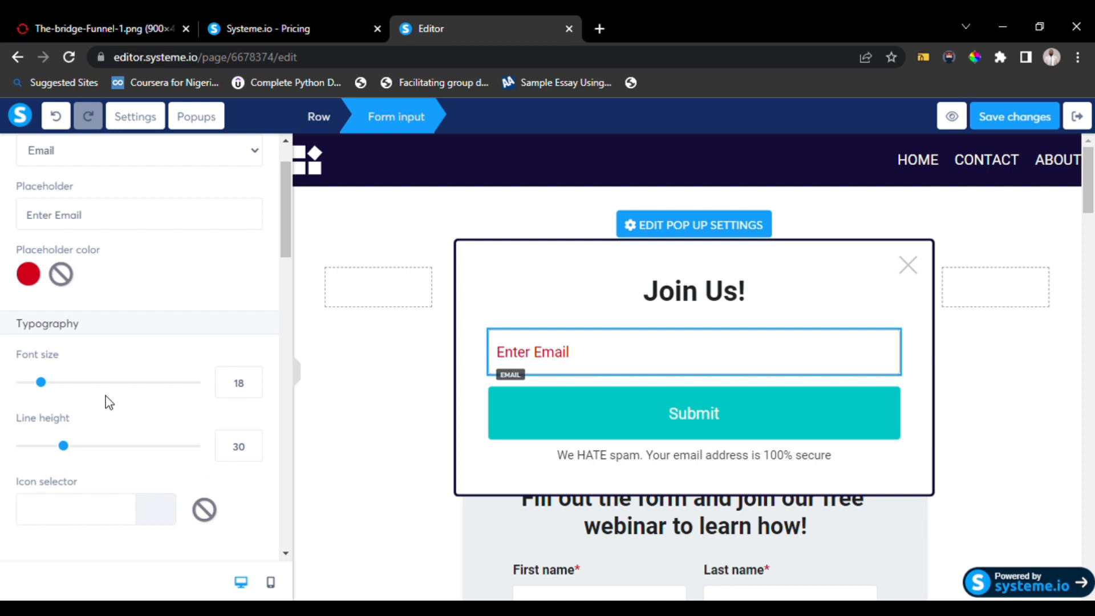
{"action": "mouse_move", "coordinate": [41, 384]}
{"action": "left_mouse_down"}
{"action": "mouse_move", "coordinate": [84, 390]}
{"action": "mouse_move", "coordinate": [39, 390]}
{"action": "left_mouse_up"}
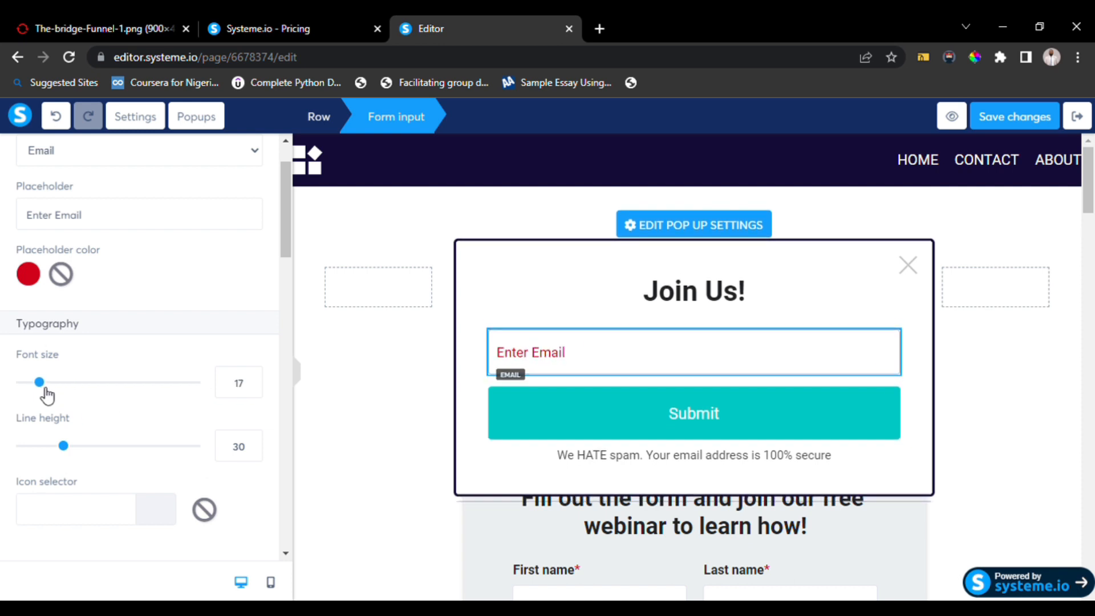
Open the popup's Submit button settings and review its form action and redirect options.
{"action": "scroll", "coordinate": [101, 429], "scroll_direction": "down", "scroll_amount": 2}
{"action": "scroll", "coordinate": [104, 429], "scroll_direction": "down", "scroll_amount": 6}
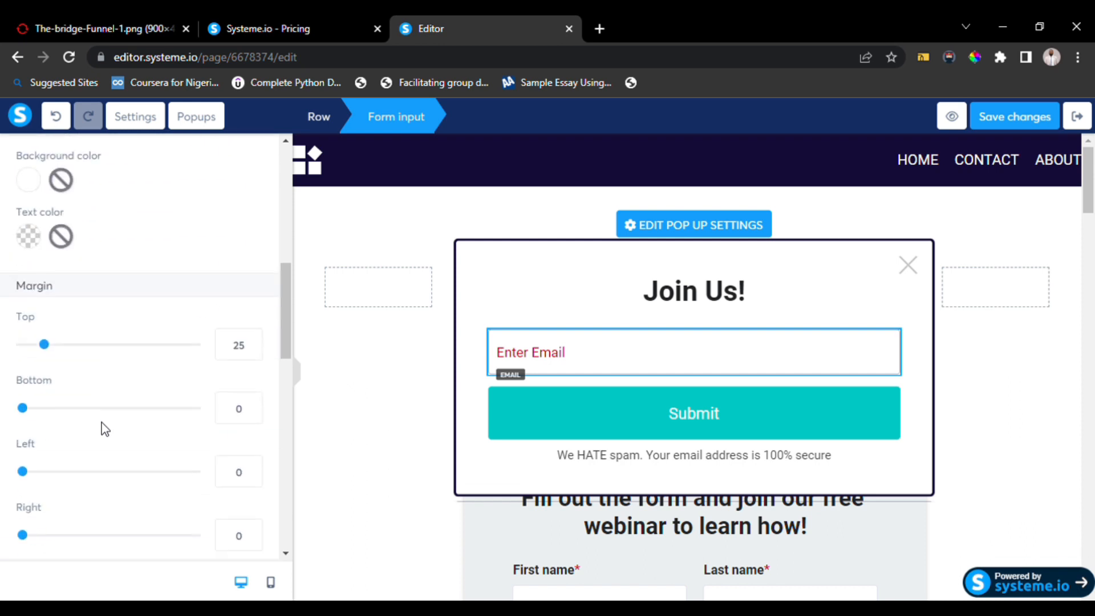
{"action": "scroll", "coordinate": [105, 429], "scroll_direction": "up", "scroll_amount": 1}
{"action": "scroll", "coordinate": [104, 429], "scroll_direction": "down", "scroll_amount": 2}
{"action": "scroll", "coordinate": [104, 429], "scroll_direction": "down", "scroll_amount": 3}
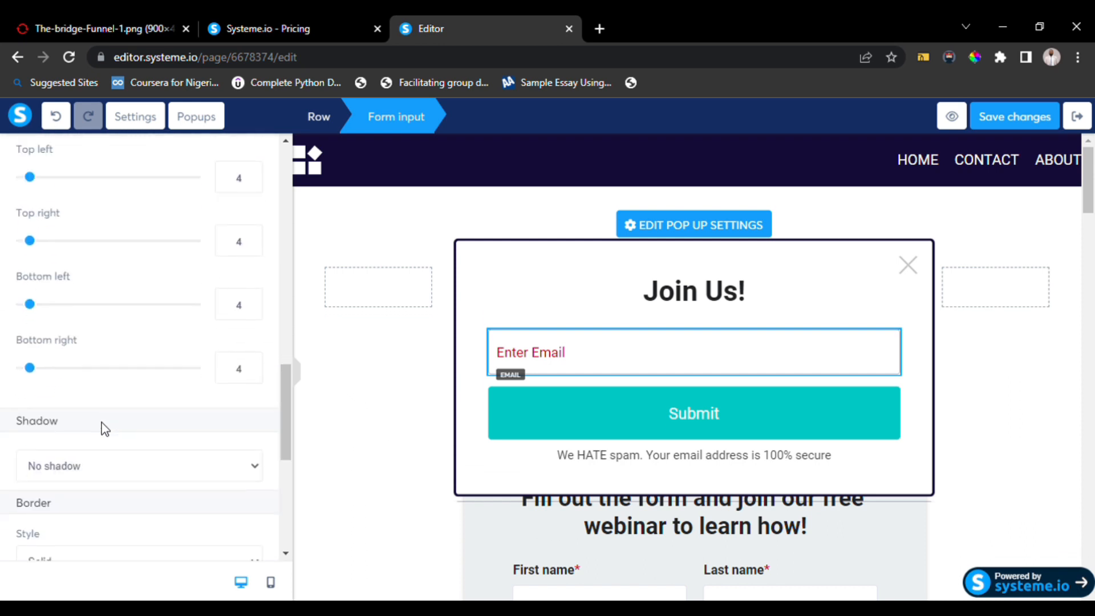
{"action": "scroll", "coordinate": [104, 429], "scroll_direction": "up", "scroll_amount": 8}
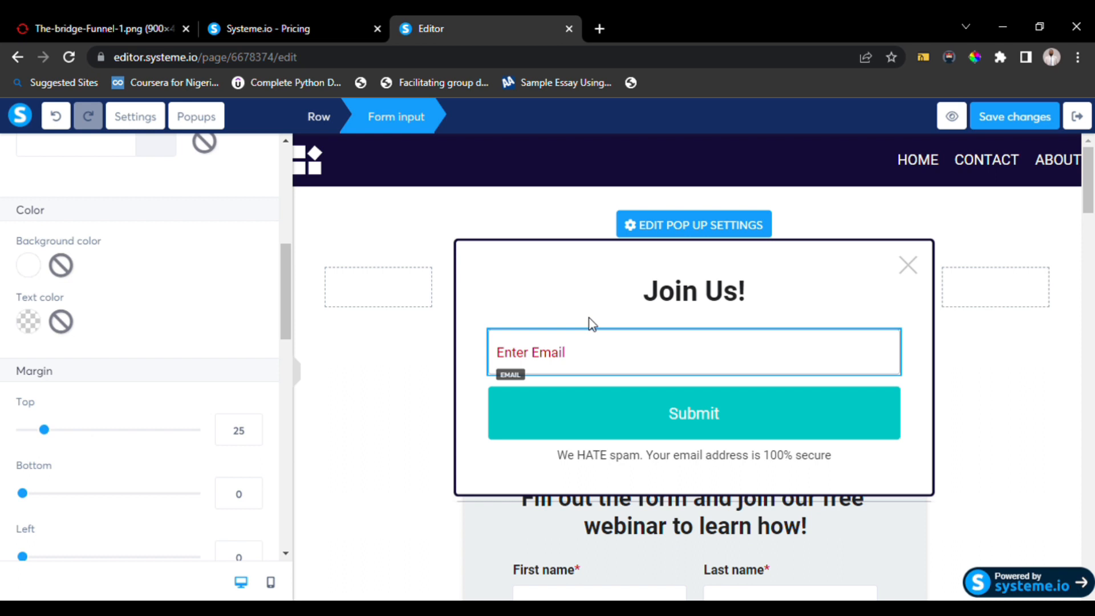
{"action": "left_click", "coordinate": [656, 408]}
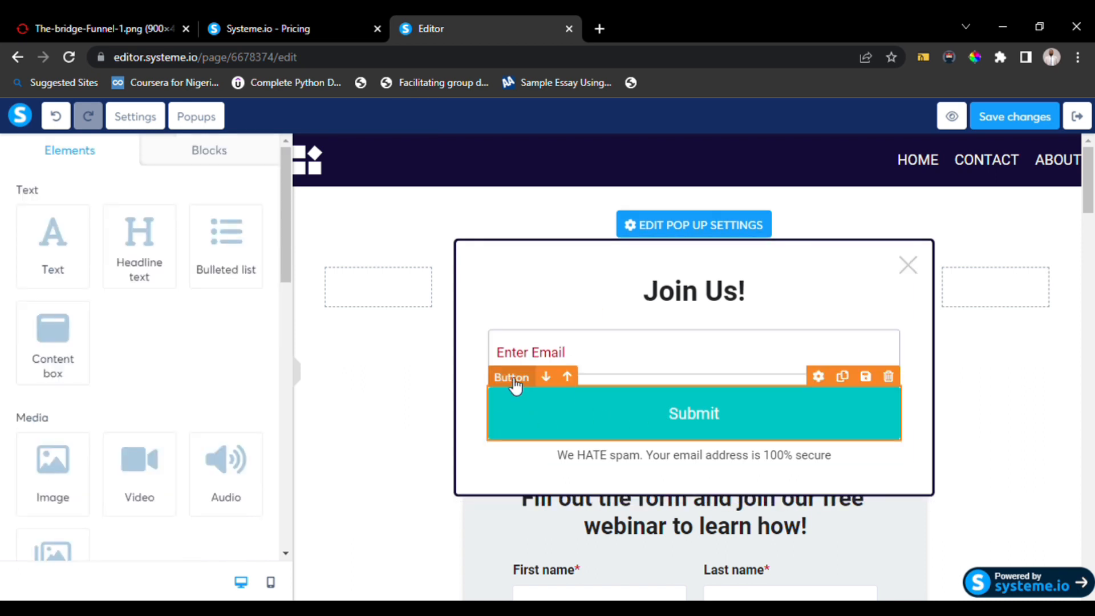
{"action": "left_click", "coordinate": [535, 413]}
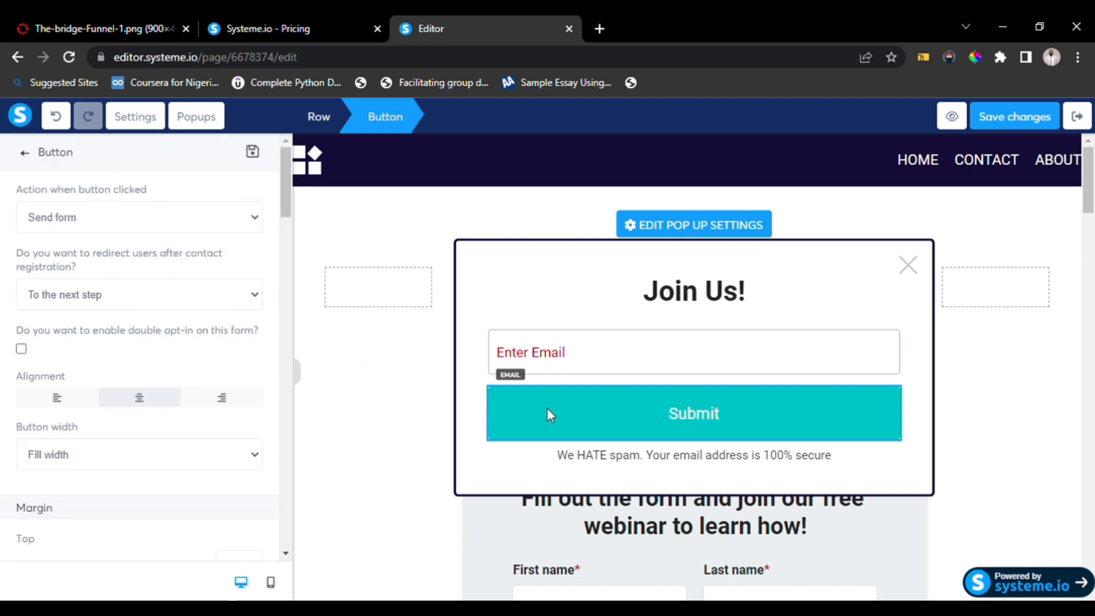
{"action": "left_click", "coordinate": [519, 383]}
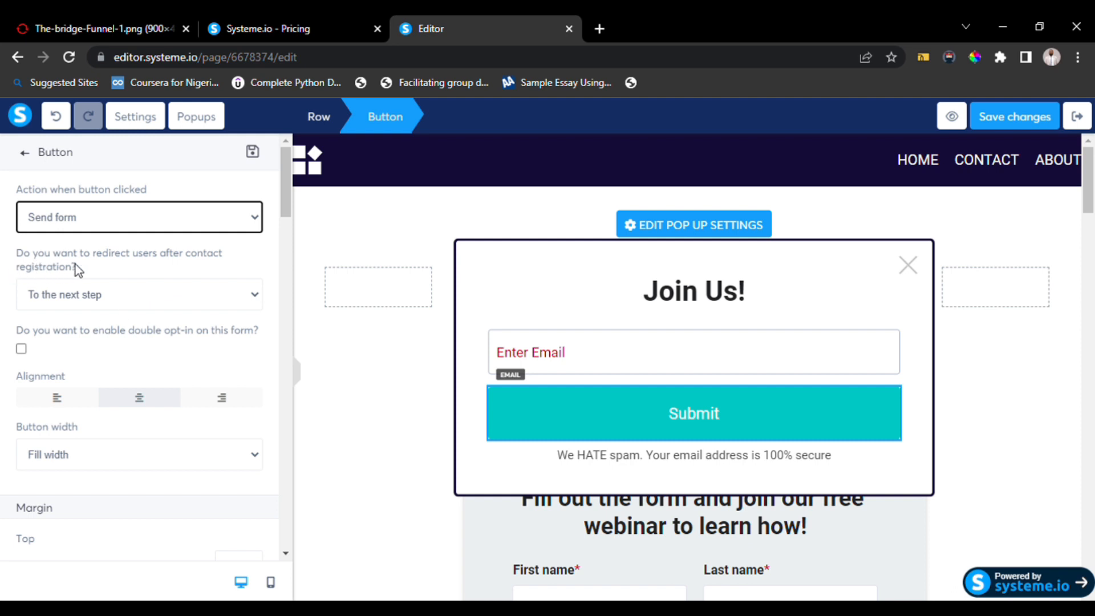
{"action": "left_click", "coordinate": [127, 295]}
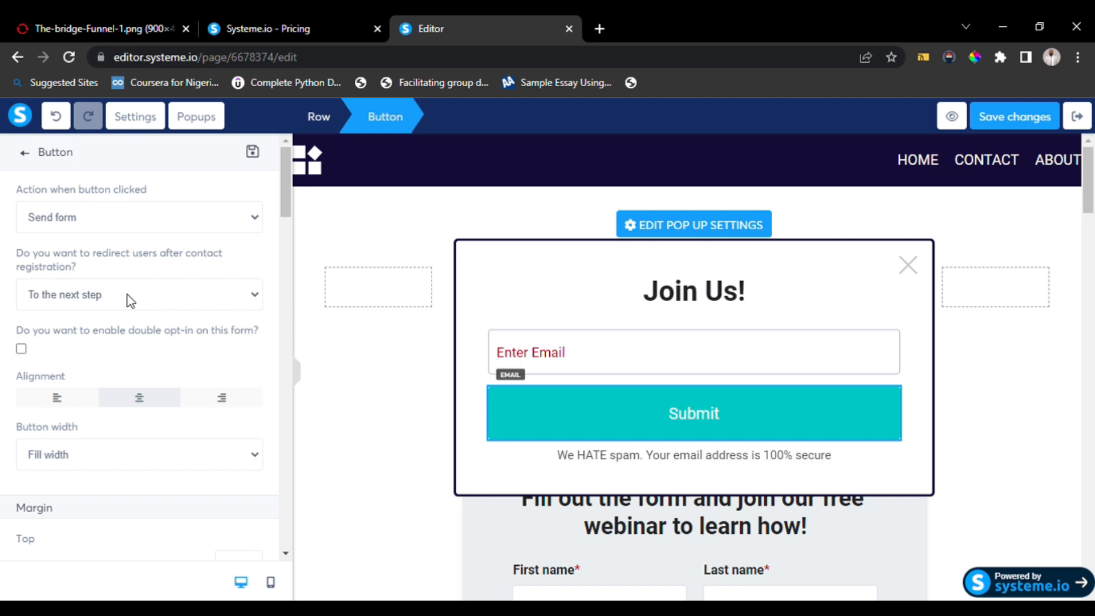
{"action": "left_click", "coordinate": [94, 316]}
{"action": "left_click", "coordinate": [79, 301]}
{"action": "left_click", "coordinate": [84, 326]}
Increase the Submit button's top margin slightly.
{"action": "scroll", "coordinate": [139, 409], "scroll_direction": "down", "scroll_amount": 3}
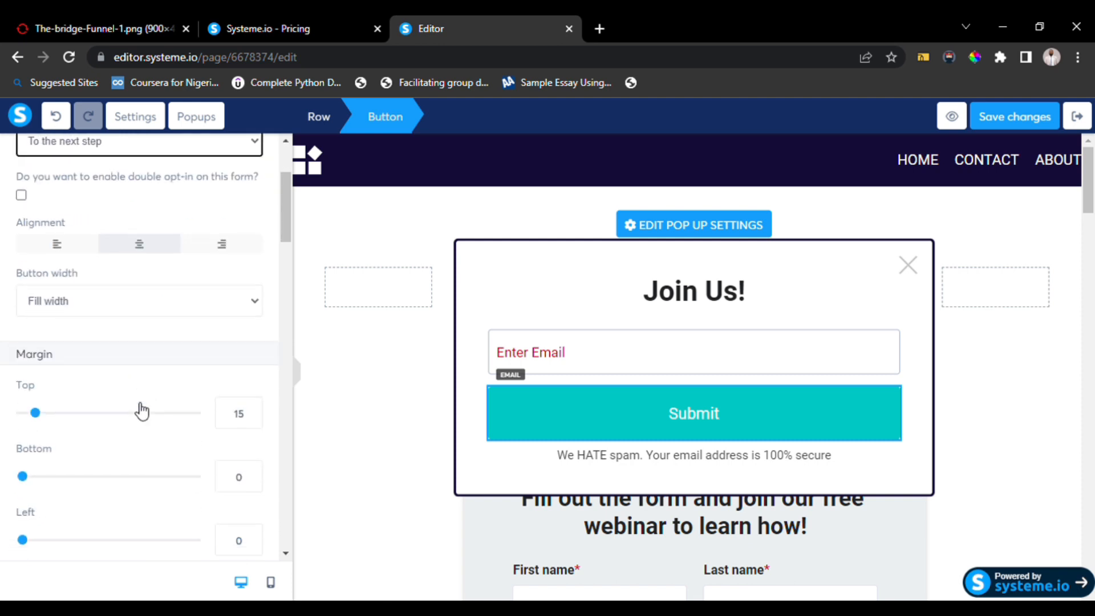
{"action": "scroll", "coordinate": [137, 410], "scroll_direction": "down", "scroll_amount": 1}
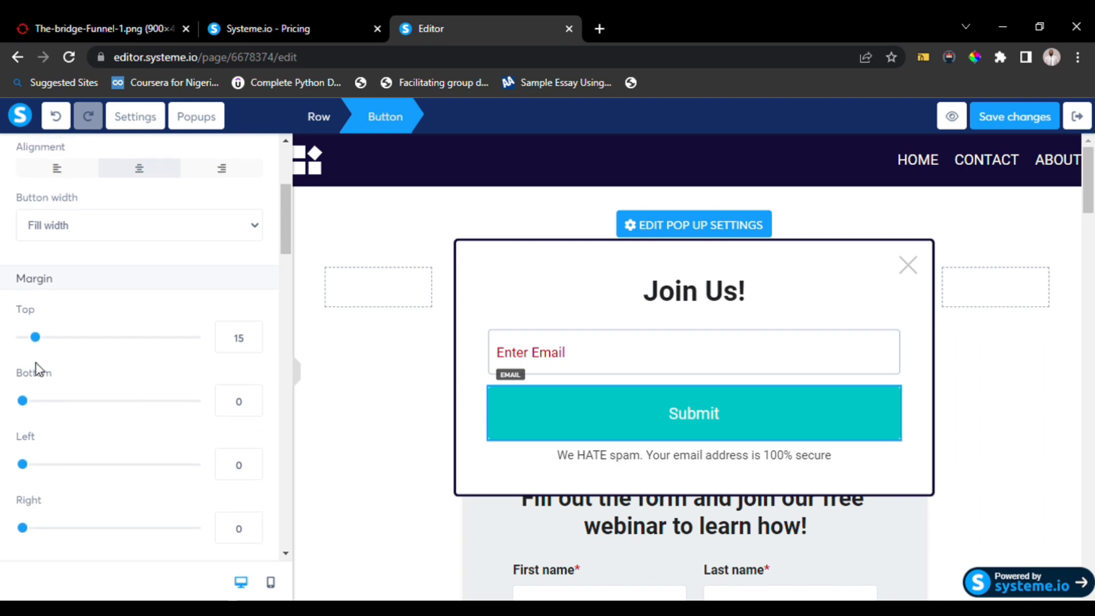
{"action": "mouse_move", "coordinate": [37, 339]}
{"action": "left_mouse_down"}
{"action": "mouse_move", "coordinate": [69, 345]}
{"action": "mouse_move", "coordinate": [46, 348]}
{"action": "left_mouse_up"}
{"action": "scroll", "coordinate": [91, 350], "scroll_direction": "down", "scroll_amount": 8}
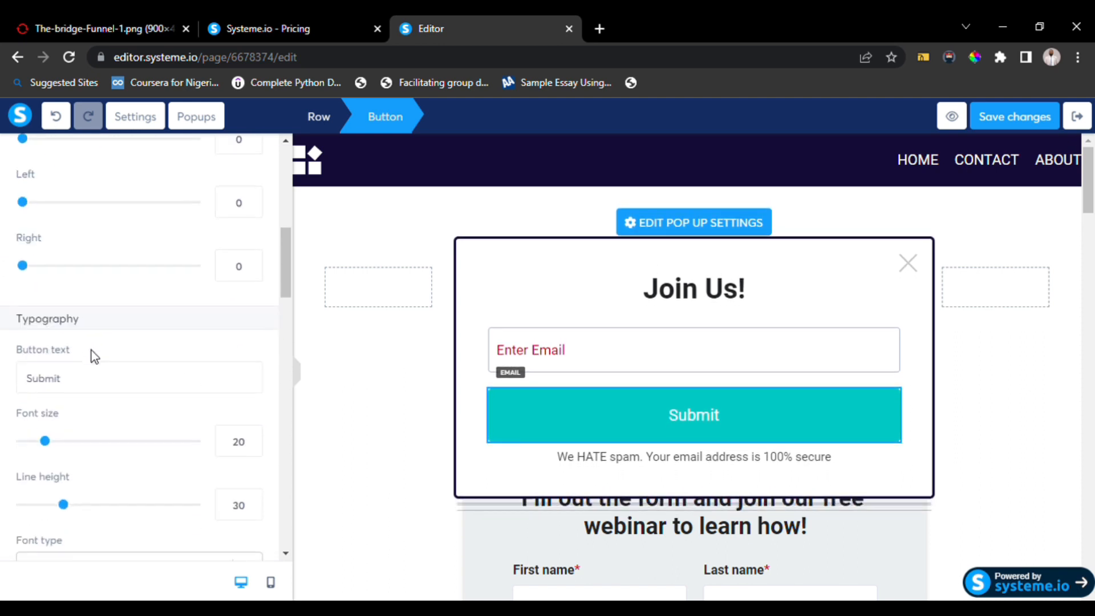
Change the button text to "Sign Up" and set its font size to 30.
{"action": "scroll", "coordinate": [91, 350], "scroll_direction": "up", "scroll_amount": 2}
{"action": "left_click", "coordinate": [100, 324]}
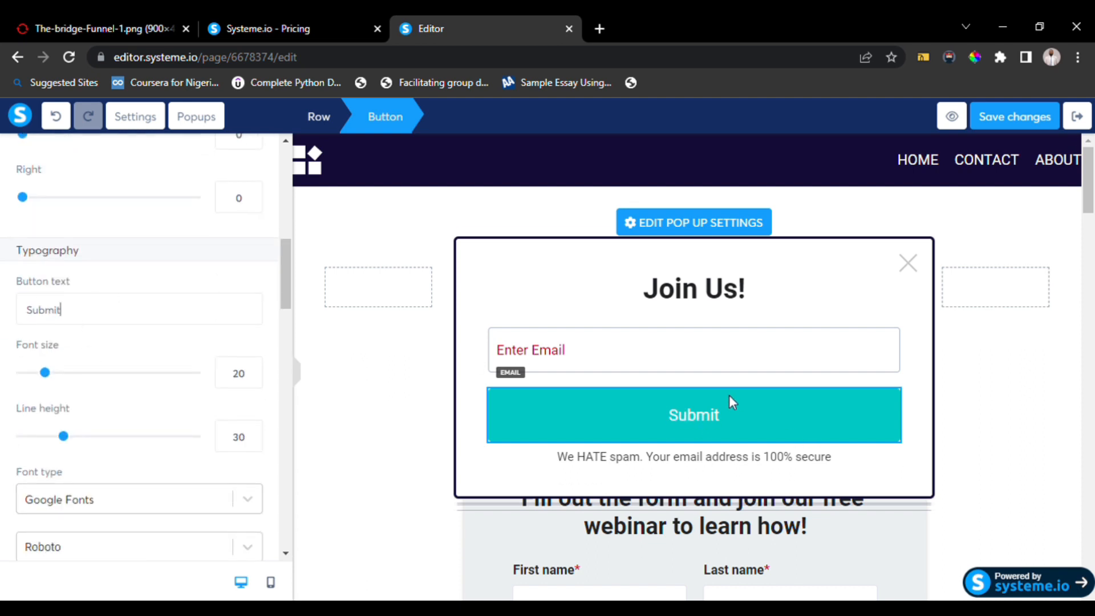
{"action": "key", "text": "BackSpace"}
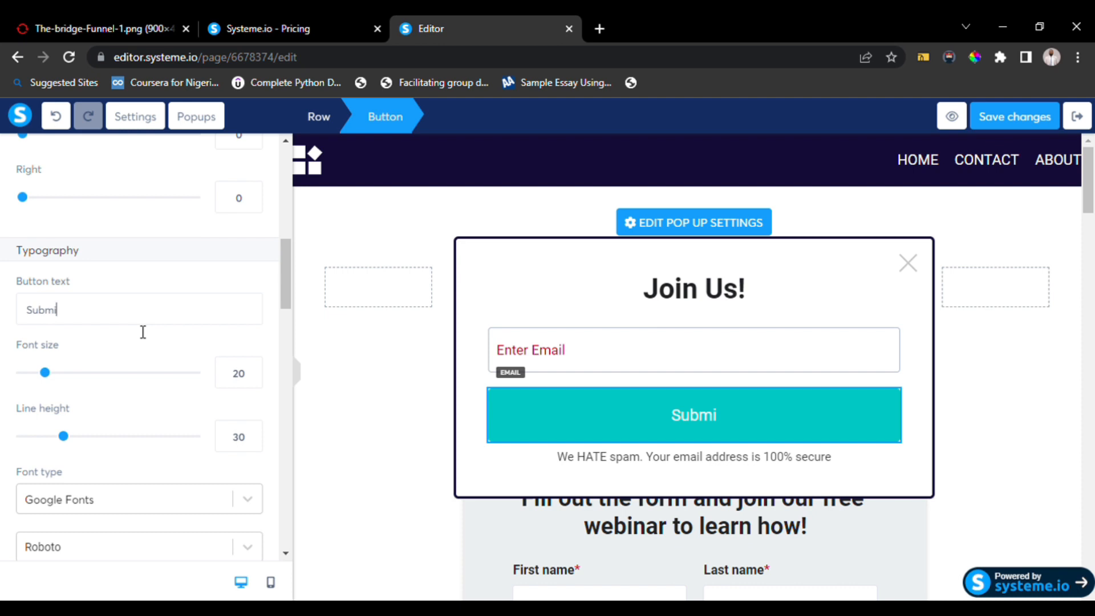
{"action": "key", "text": "BackSpace"}
{"action": "key", "text": "BackSpace"}
{"action": "key", "text": "BackSpace"}
{"action": "key", "text": "BackSpace"}
{"action": "key", "text": "BackSpace"}
{"action": "type", "text": "Sign Up"}
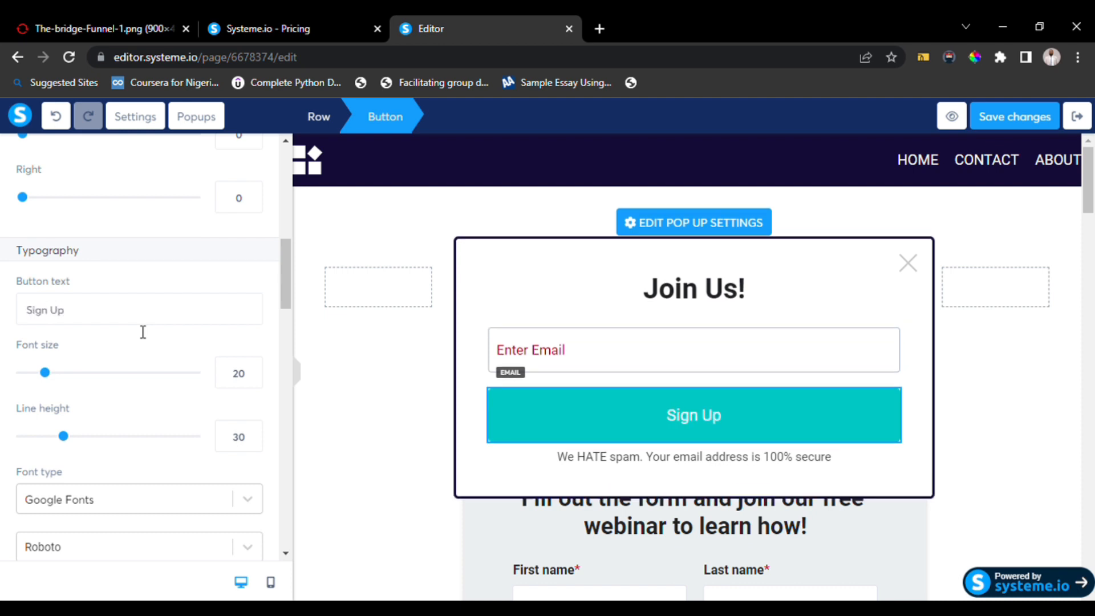
{"action": "left_click_drag", "start_coordinate": [48, 372], "coordinate": [67, 376]}
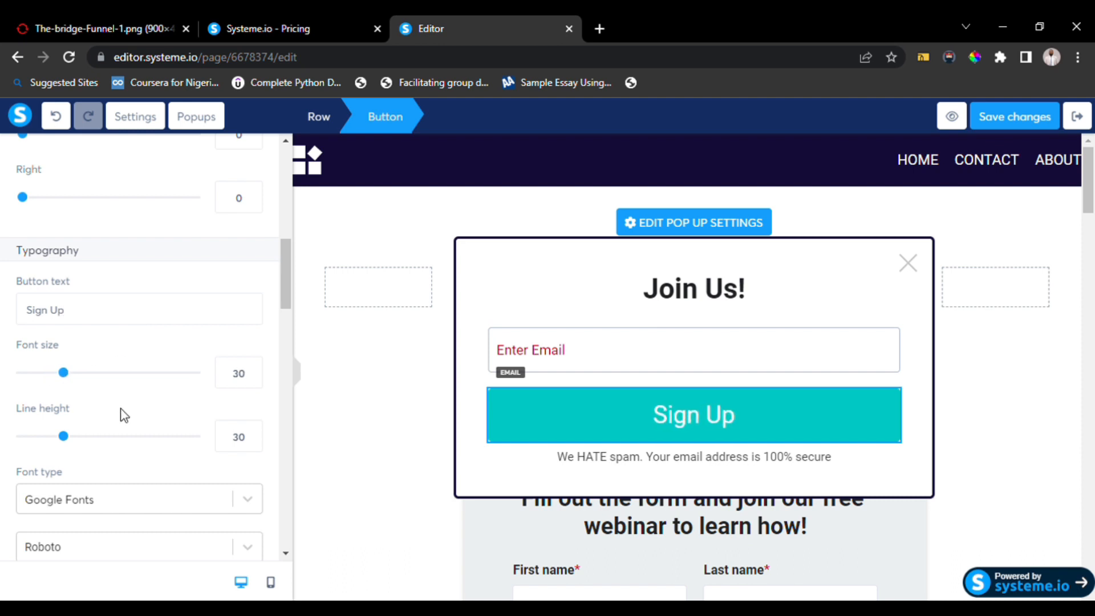
Set the Sign Up button's background colour to red (D0021B).
{"action": "scroll", "coordinate": [124, 415], "scroll_direction": "down", "scroll_amount": 1}
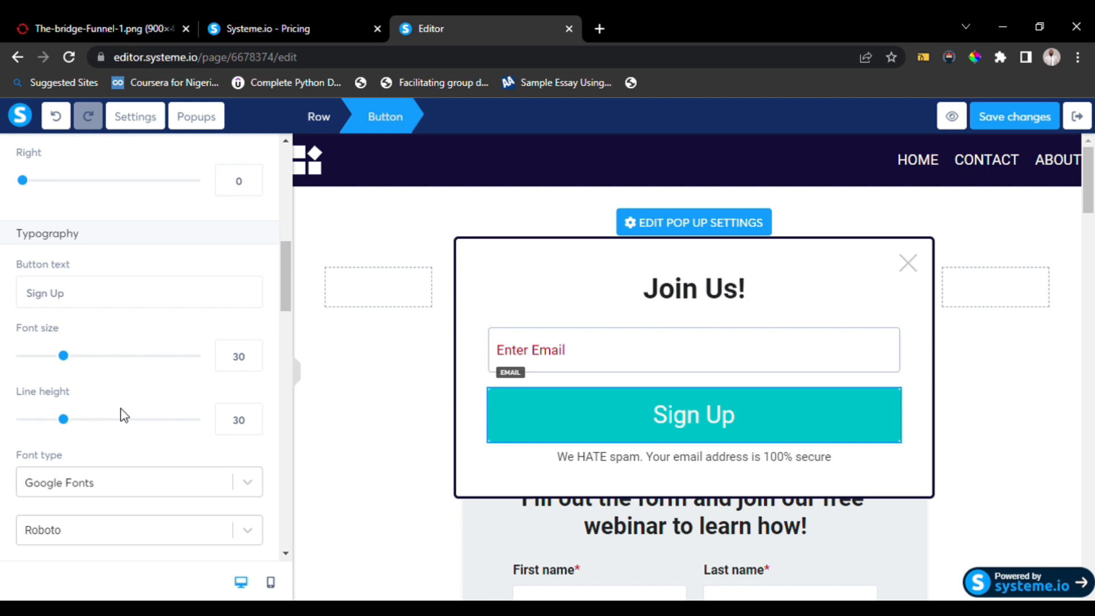
{"action": "scroll", "coordinate": [124, 415], "scroll_direction": "down", "scroll_amount": 4}
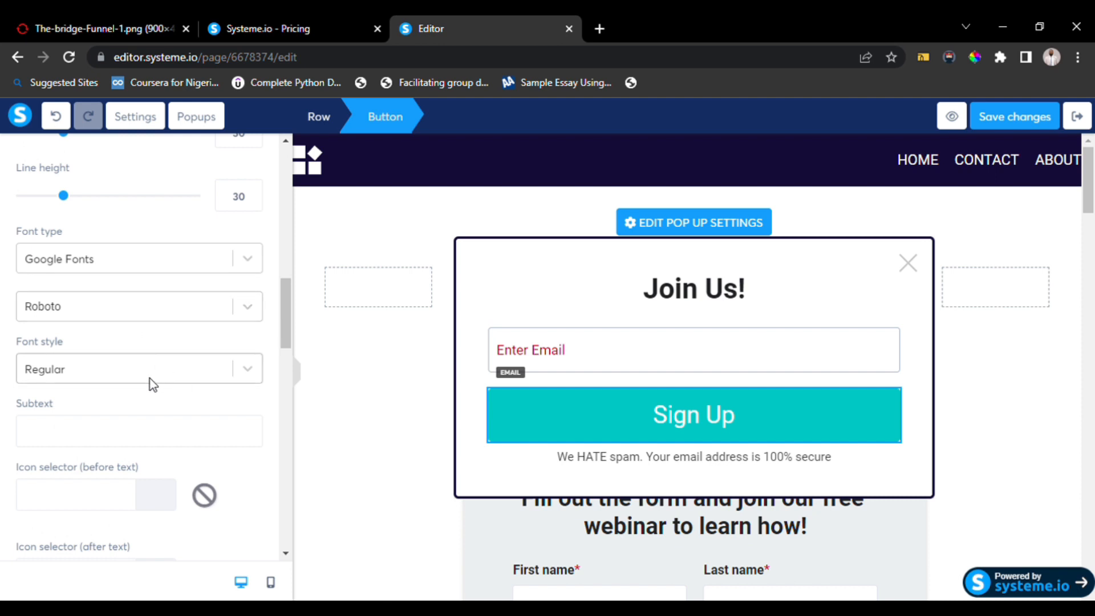
{"action": "scroll", "coordinate": [239, 375], "scroll_direction": "down", "scroll_amount": 8}
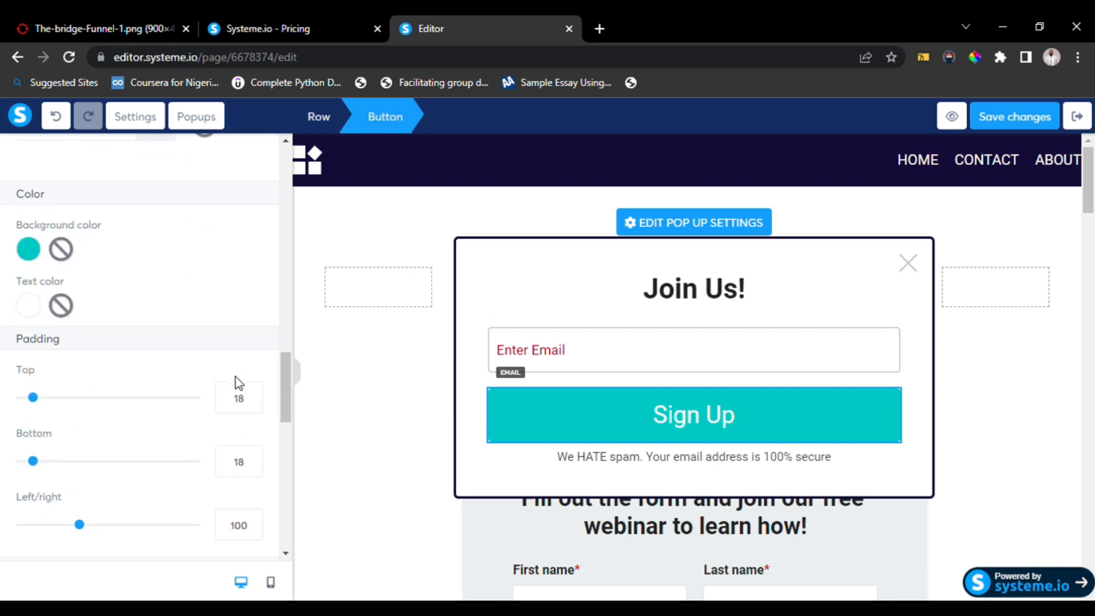
{"action": "left_click", "coordinate": [28, 249]}
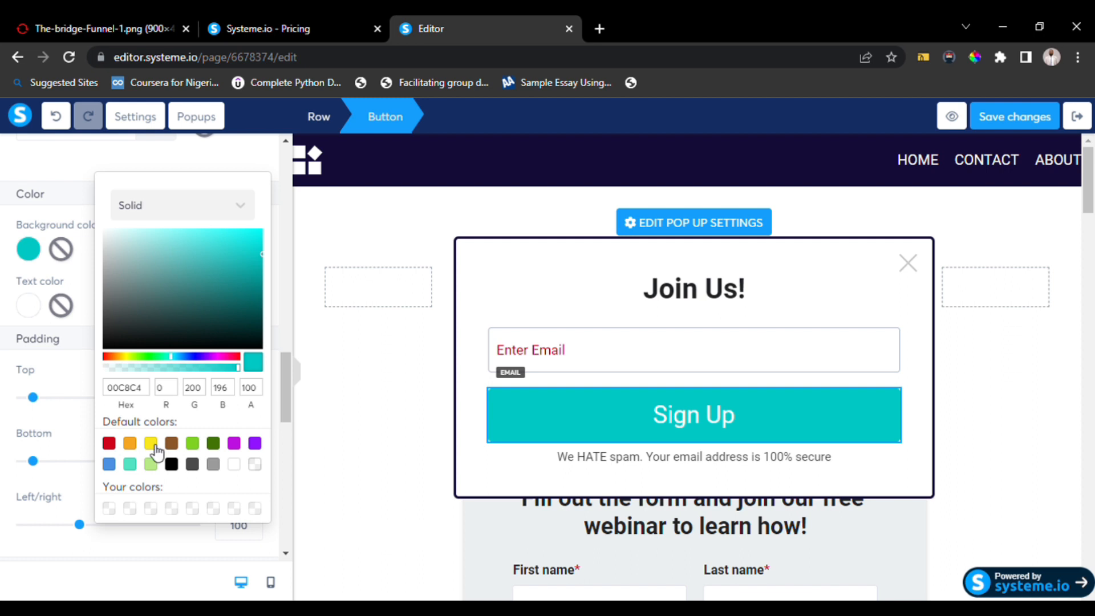
{"action": "left_click", "coordinate": [108, 443]}
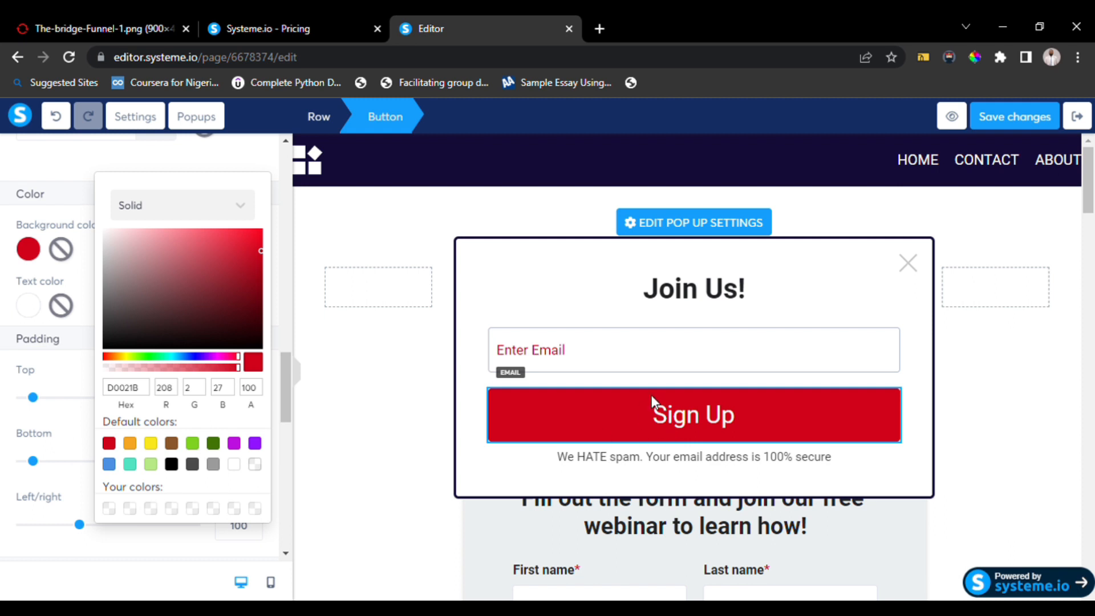
{"action": "left_click", "coordinate": [447, 318]}
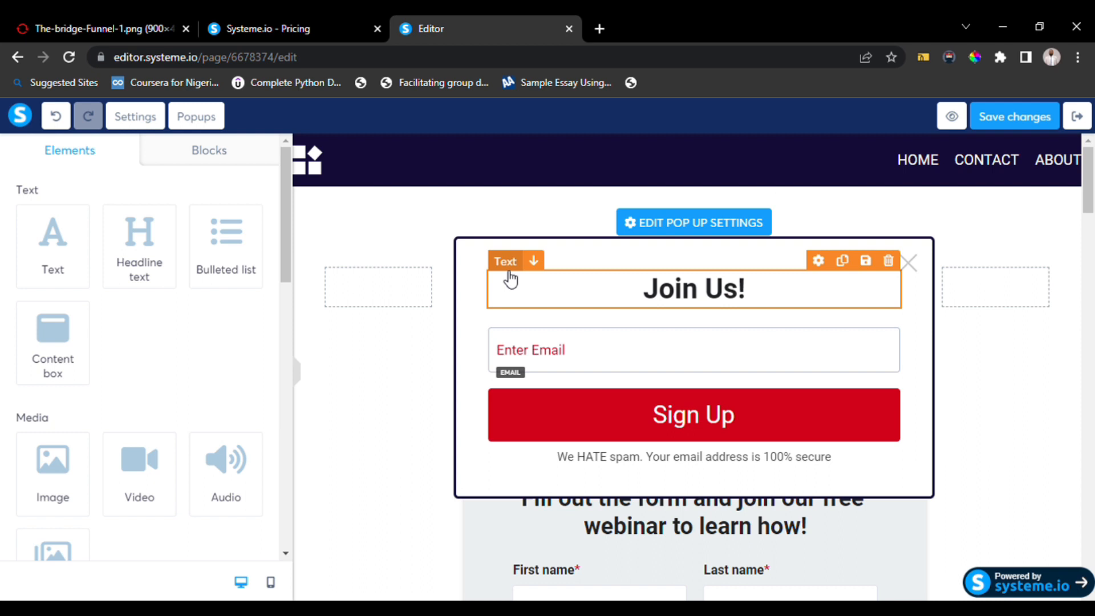
{"action": "left_click", "coordinate": [670, 229]}
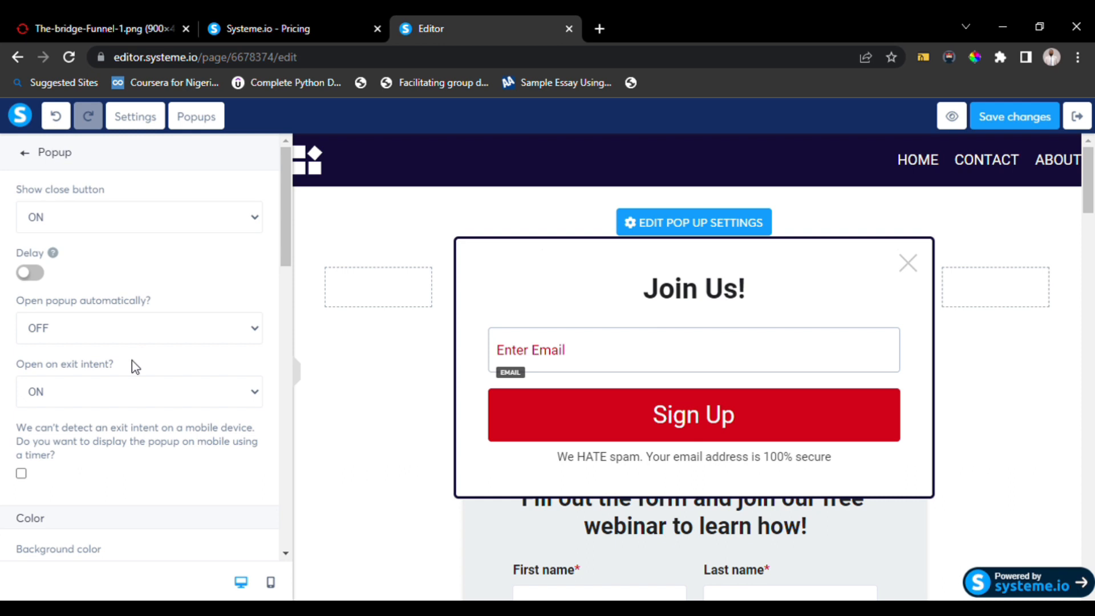
{"action": "left_click", "coordinate": [32, 274]}
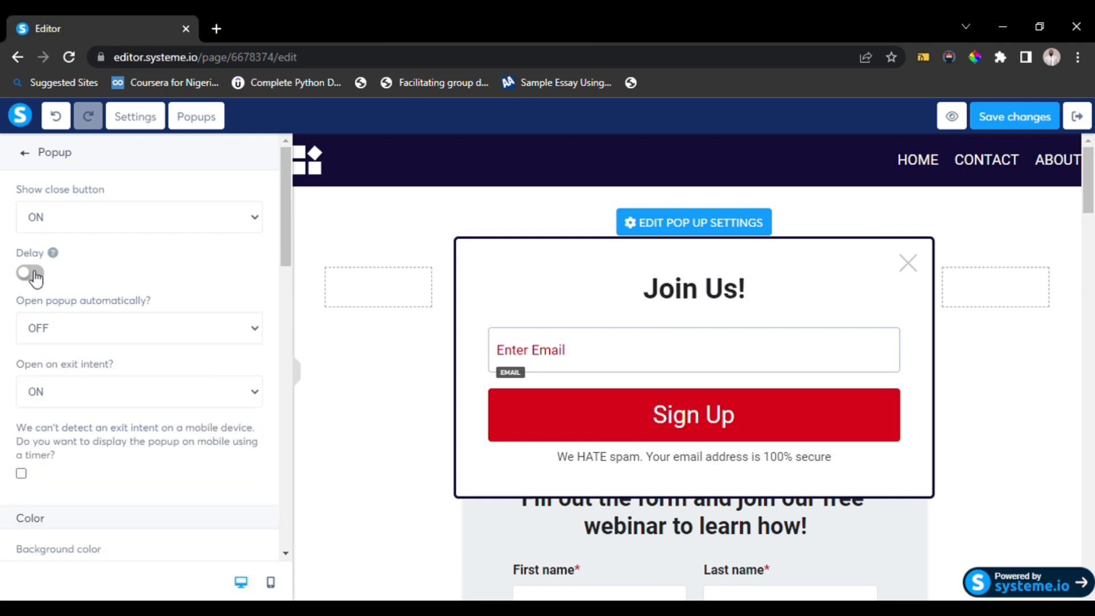
{"action": "left_click", "coordinate": [44, 275]}
{"action": "left_click", "coordinate": [21, 474]}
{"action": "scroll", "coordinate": [116, 483], "scroll_direction": "down", "scroll_amount": 4}
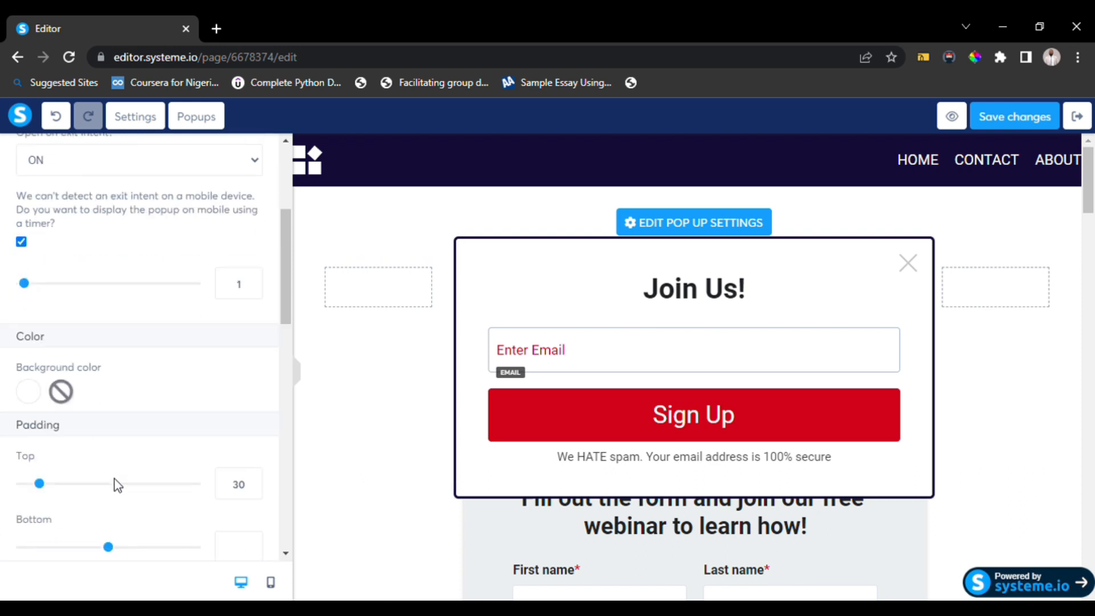
{"action": "left_click", "coordinate": [23, 244]}
{"action": "left_click", "coordinate": [21, 244]}
{"action": "mouse_move", "coordinate": [26, 285]}
{"action": "left_mouse_down"}
{"action": "mouse_move", "coordinate": [54, 292]}
{"action": "mouse_move", "coordinate": [12, 301]}
{"action": "left_mouse_up"}
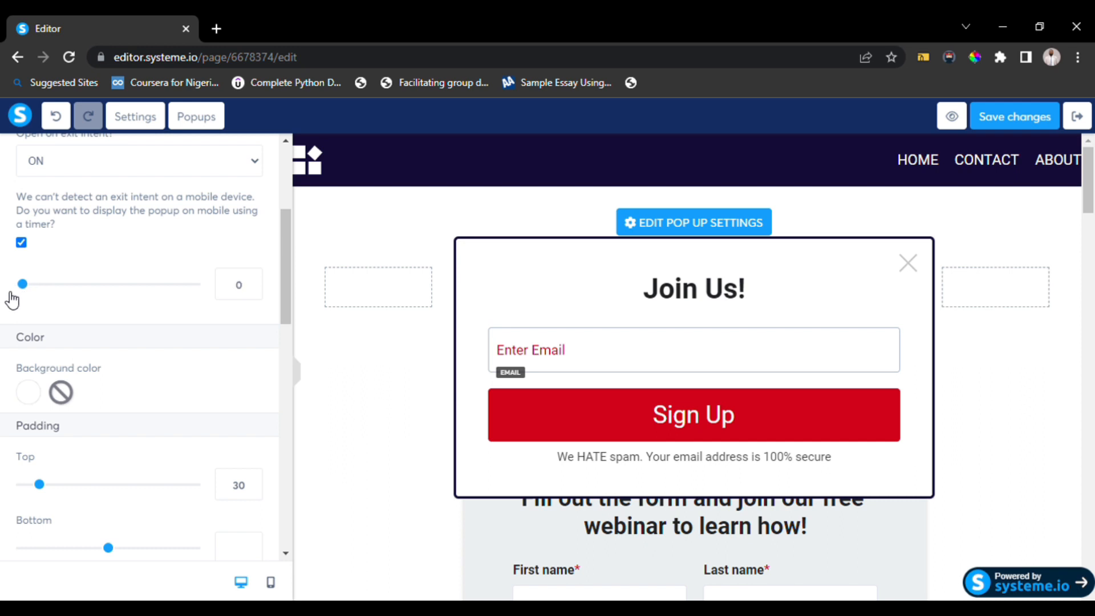
{"action": "left_click", "coordinate": [21, 243]}
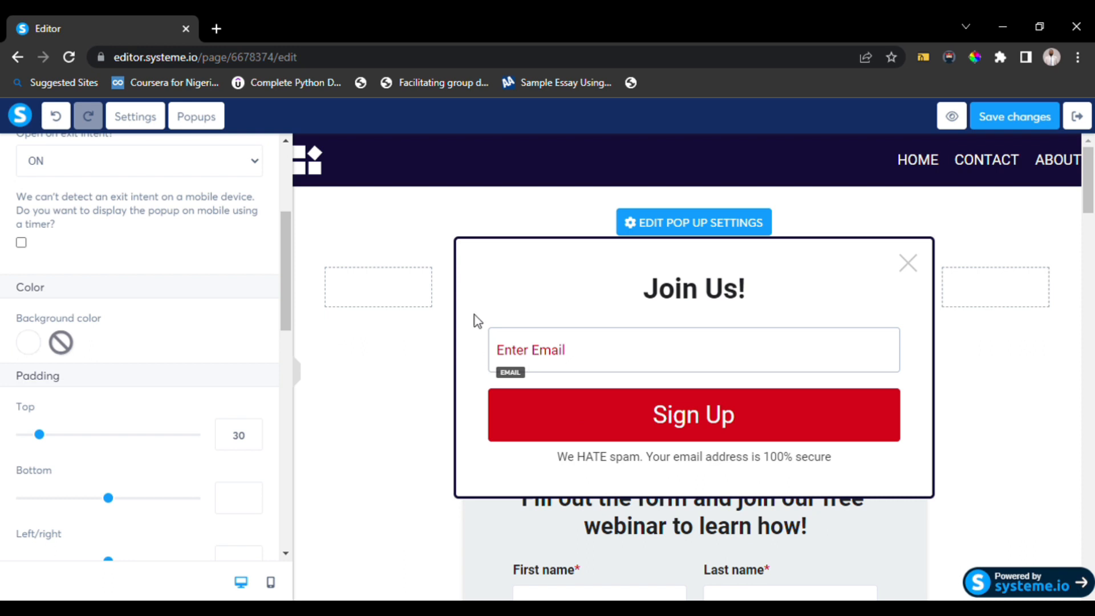
Review the page settings and scroll through the squeeze page's sections.
{"action": "left_click", "coordinate": [136, 117]}
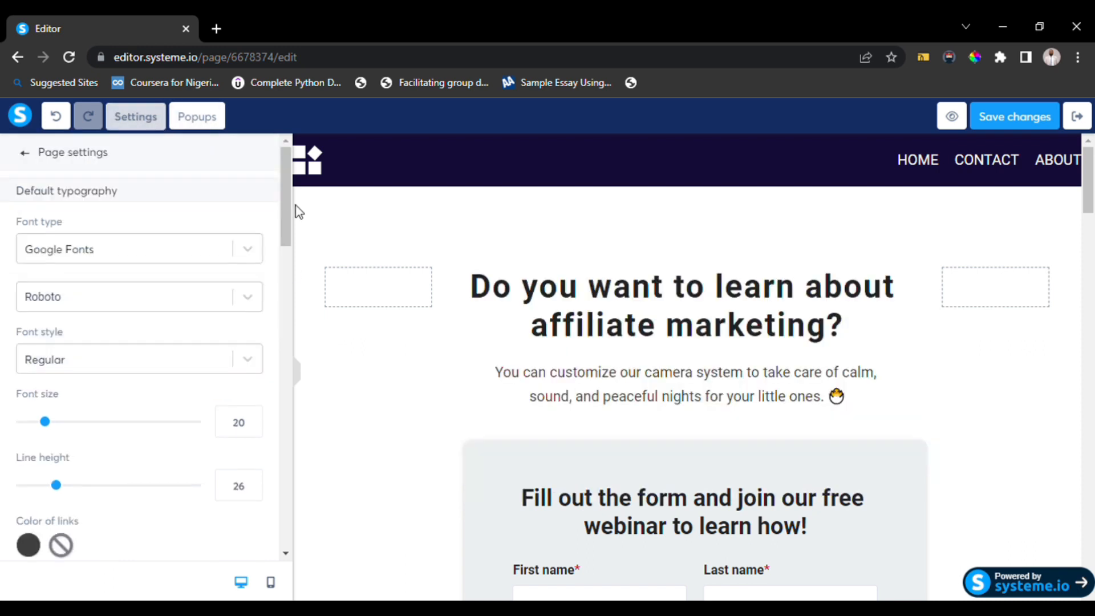
{"action": "left_click", "coordinate": [496, 368]}
{"action": "scroll", "coordinate": [501, 368], "scroll_direction": "down", "scroll_amount": 6}
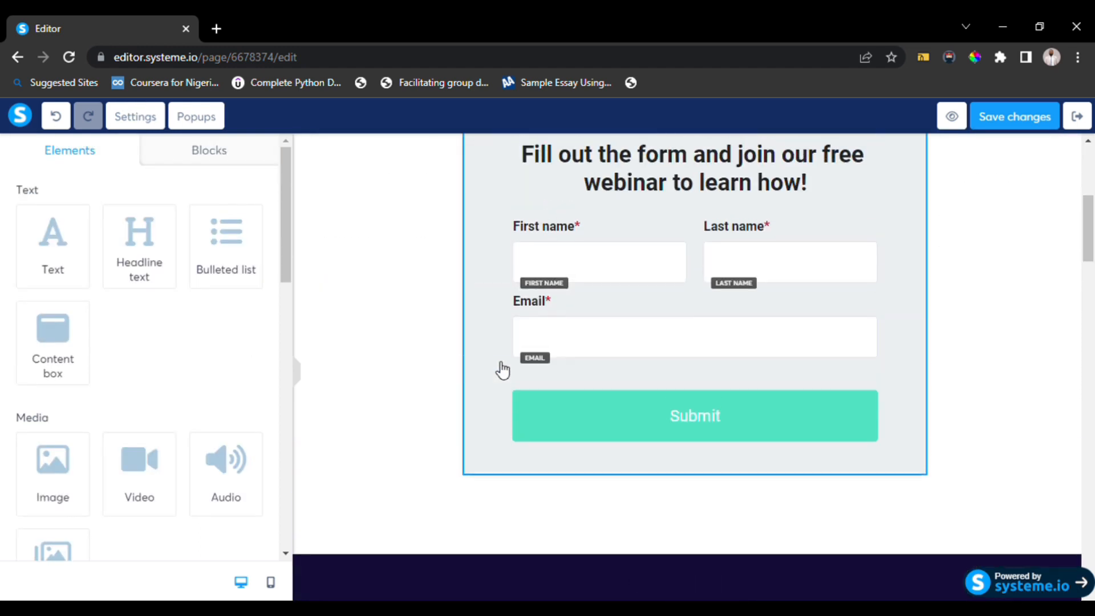
{"action": "scroll", "coordinate": [502, 369], "scroll_direction": "up", "scroll_amount": 5}
{"action": "scroll", "coordinate": [677, 512], "scroll_direction": "down", "scroll_amount": 3}
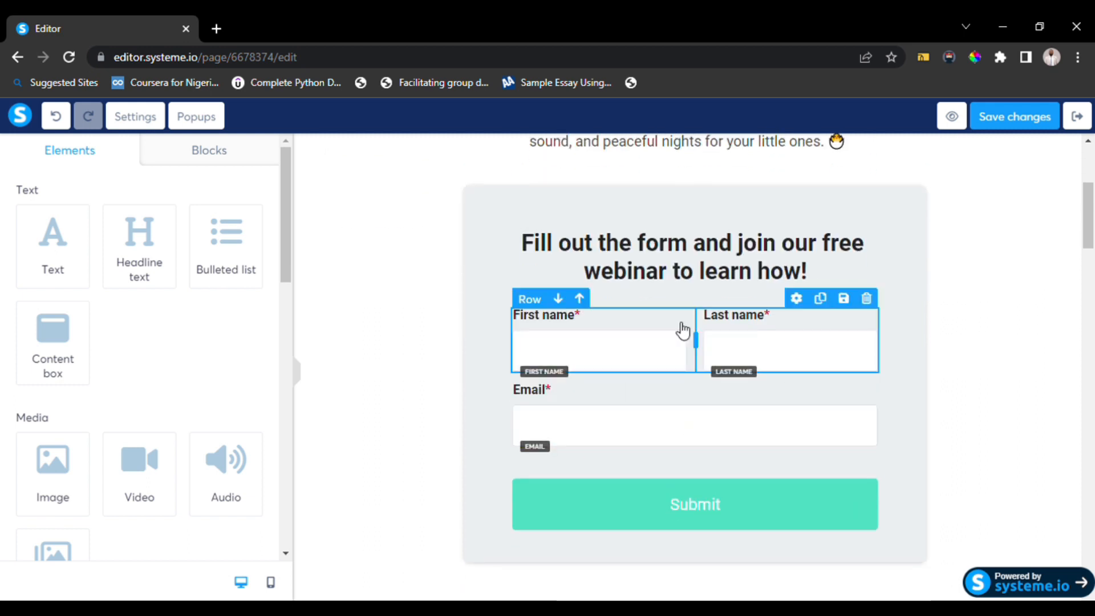
{"action": "scroll", "coordinate": [577, 438], "scroll_direction": "up", "scroll_amount": 3}
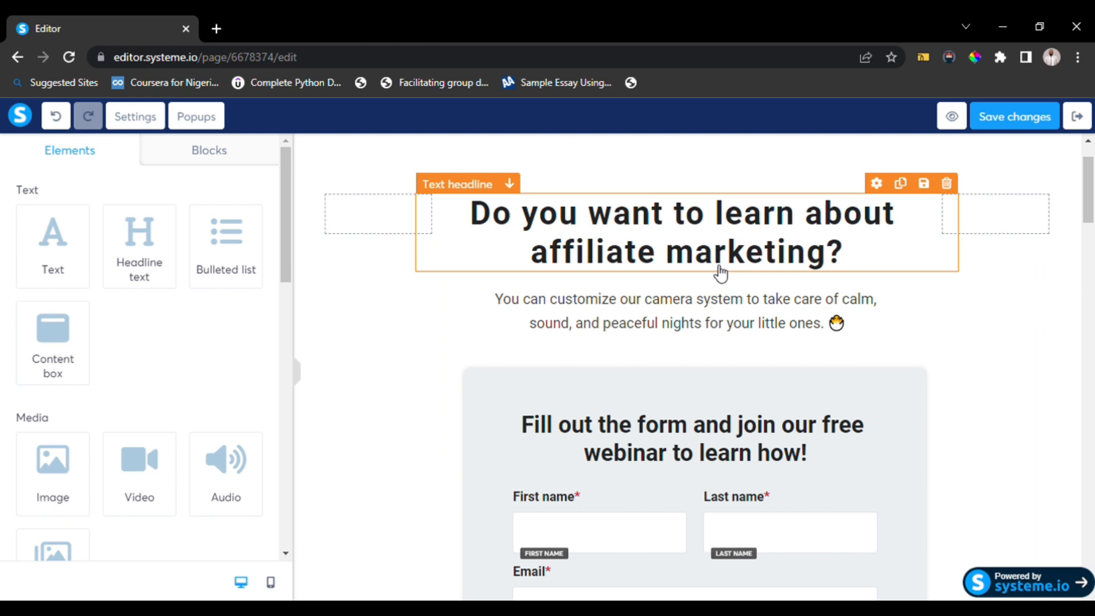
{"action": "scroll", "coordinate": [683, 354], "scroll_direction": "down", "scroll_amount": 12}
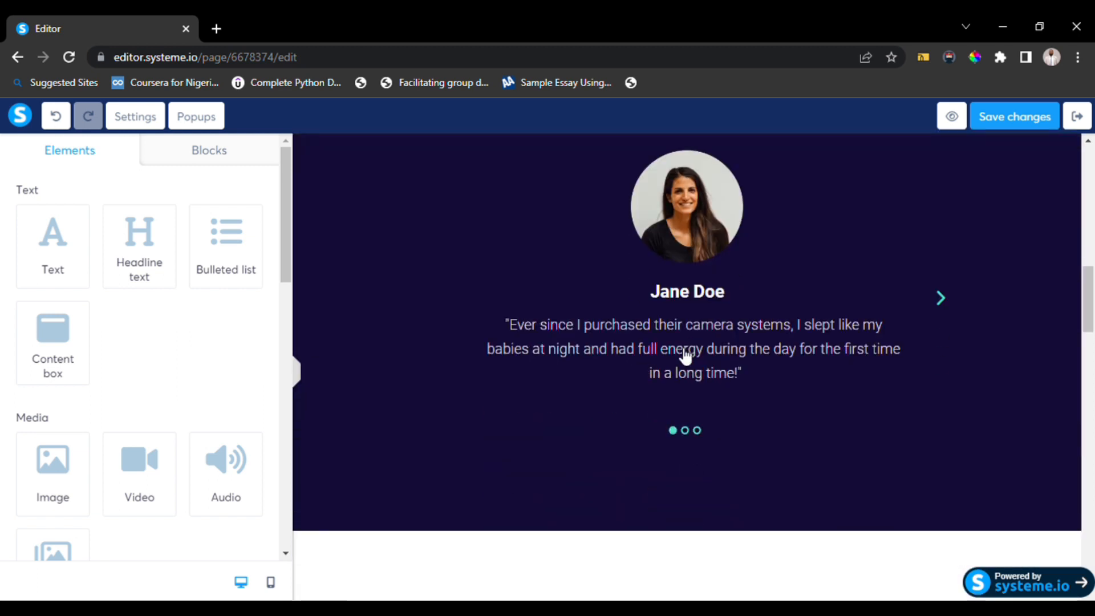
{"action": "scroll", "coordinate": [651, 258], "scroll_direction": "up", "scroll_amount": 4}
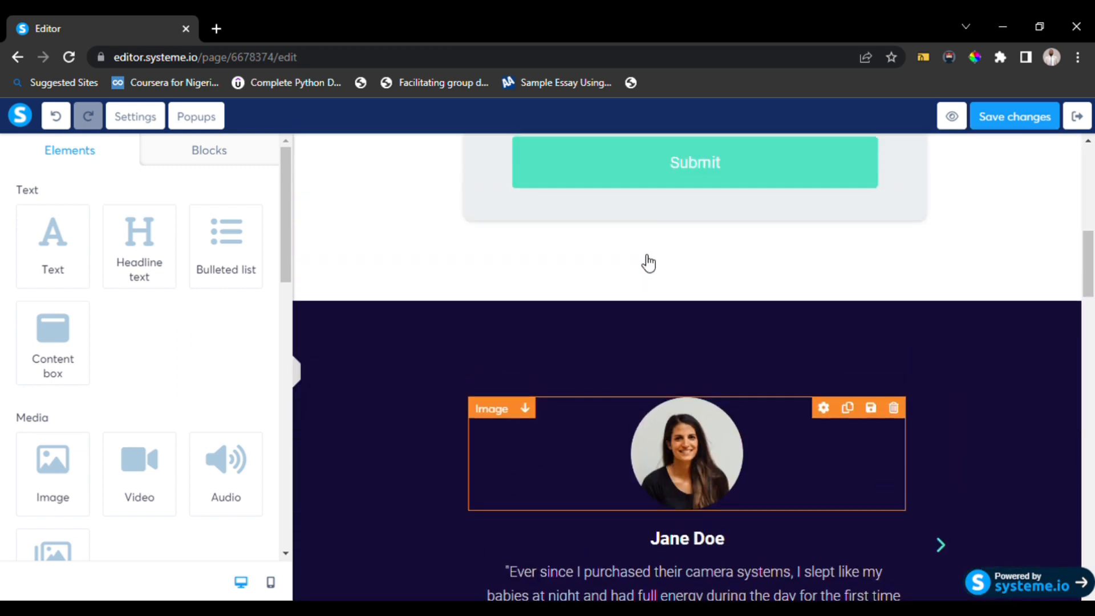
Delete the dark testimonial section below the signup form.
{"action": "left_click", "coordinate": [582, 328]}
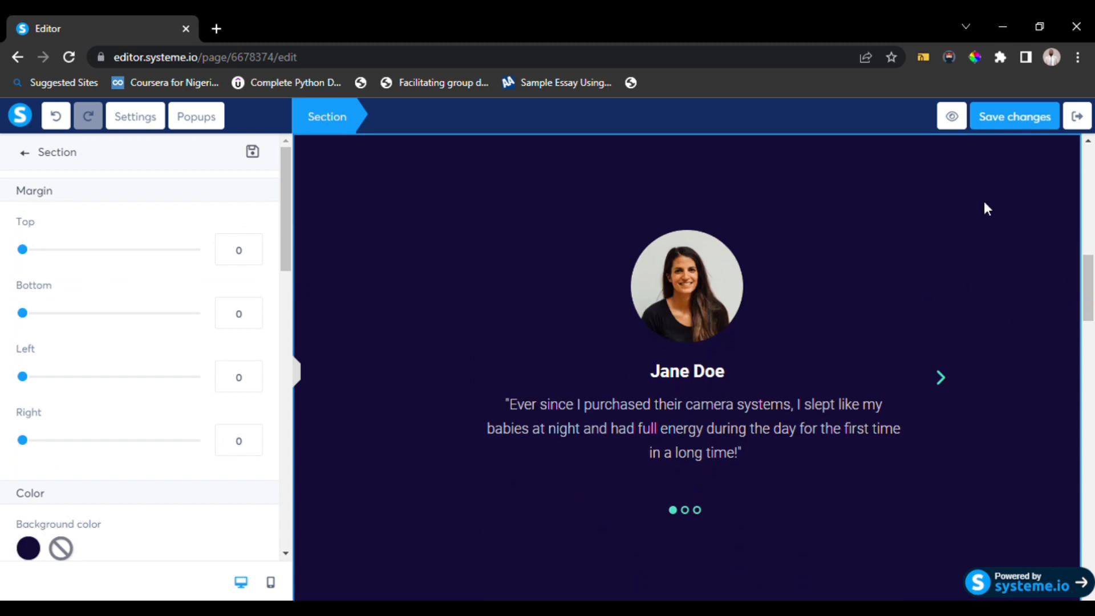
{"action": "left_click", "coordinate": [982, 320]}
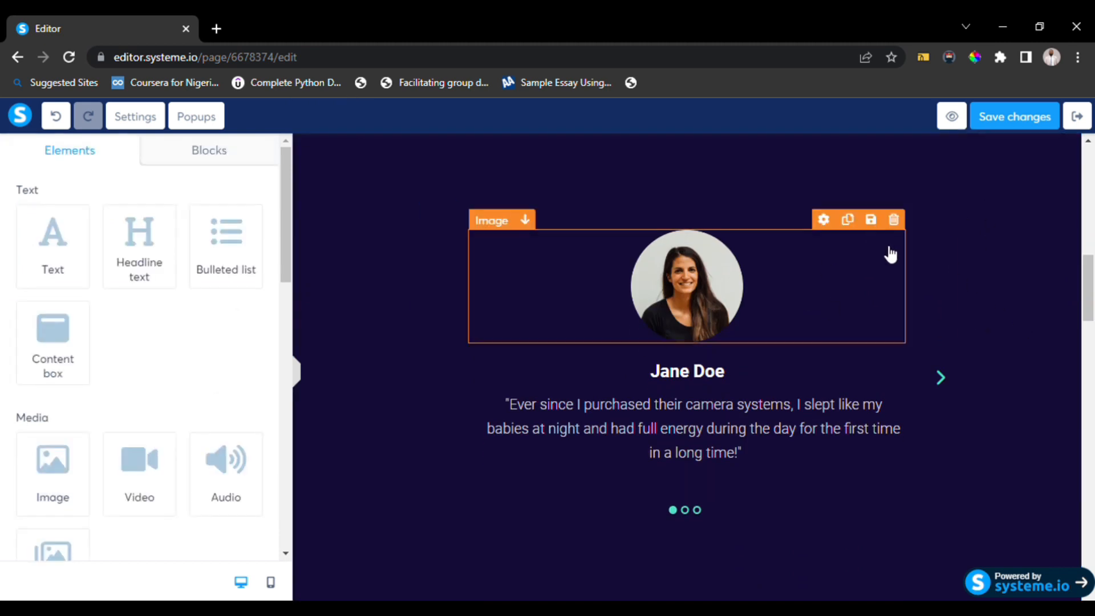
{"action": "scroll", "coordinate": [890, 251], "scroll_direction": "up", "scroll_amount": 5}
{"action": "left_click", "coordinate": [1070, 444]}
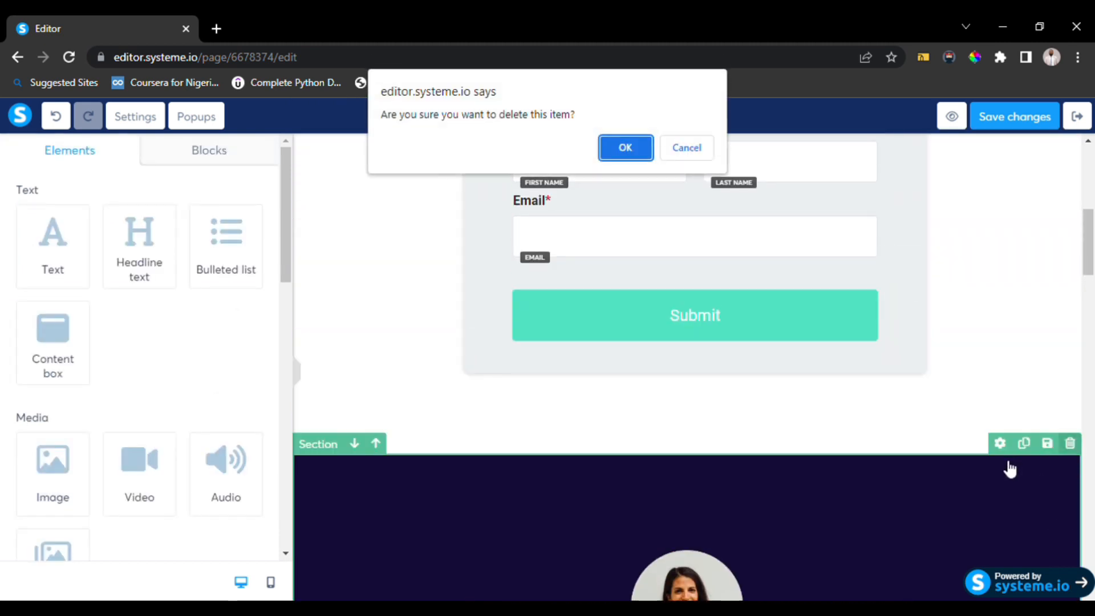
{"action": "left_click", "coordinate": [624, 149]}
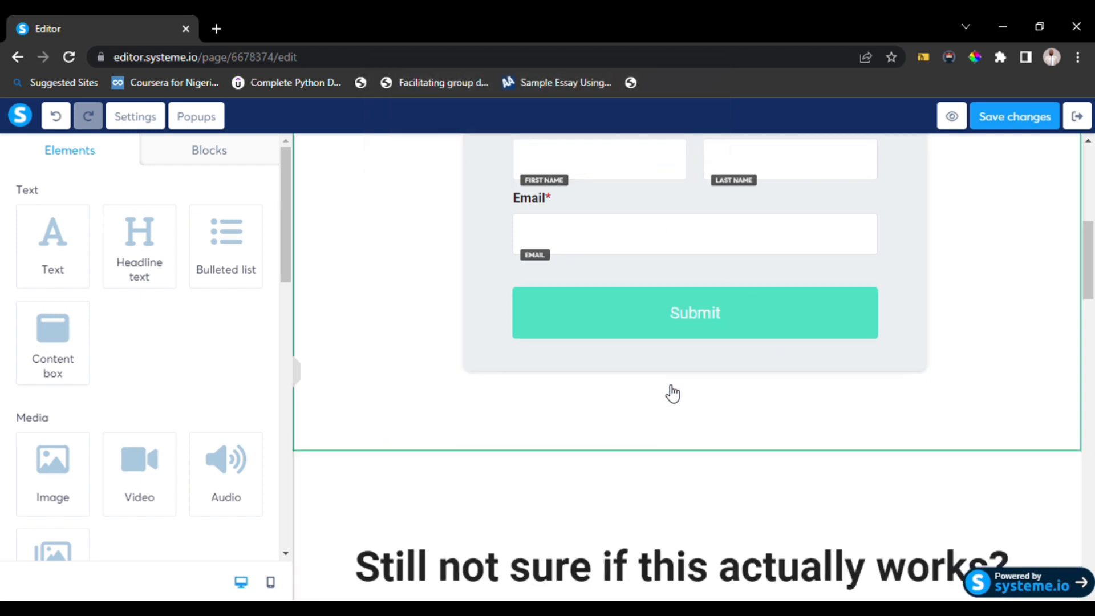
Delete the "Still not sure if this actually works?" headline and its "Here's why it does." subtext.
{"action": "scroll", "coordinate": [673, 391], "scroll_direction": "down", "scroll_amount": 5}
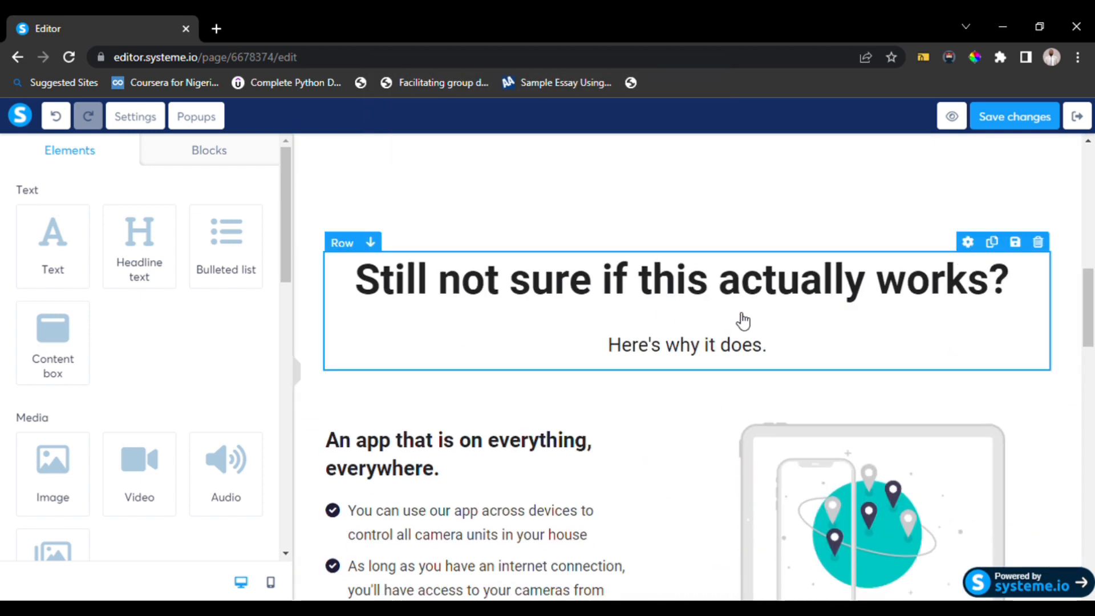
{"action": "left_click", "coordinate": [1038, 243]}
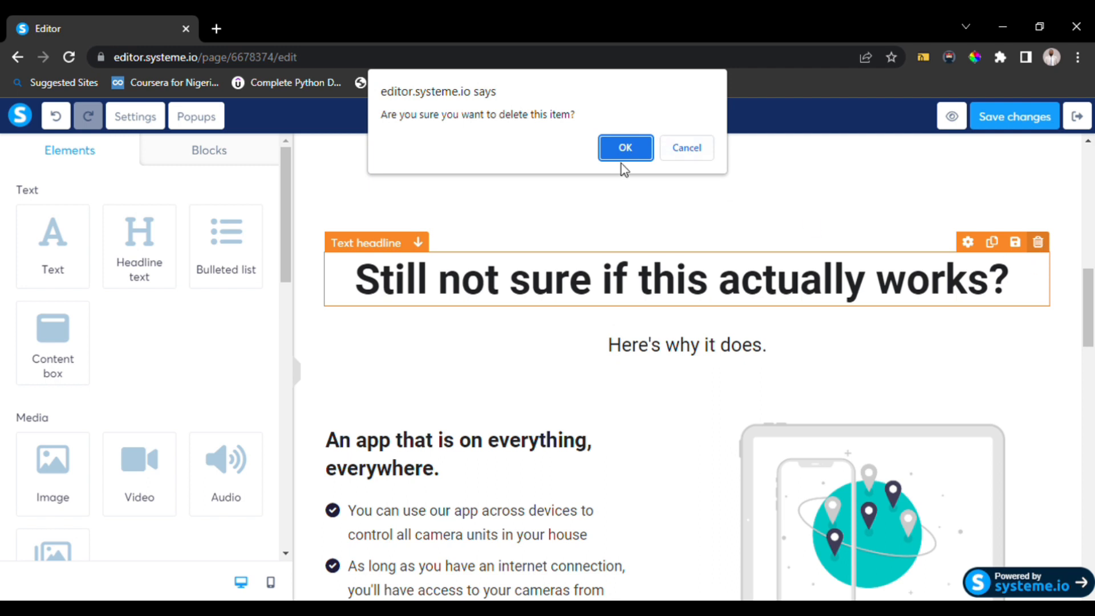
{"action": "left_click", "coordinate": [625, 149]}
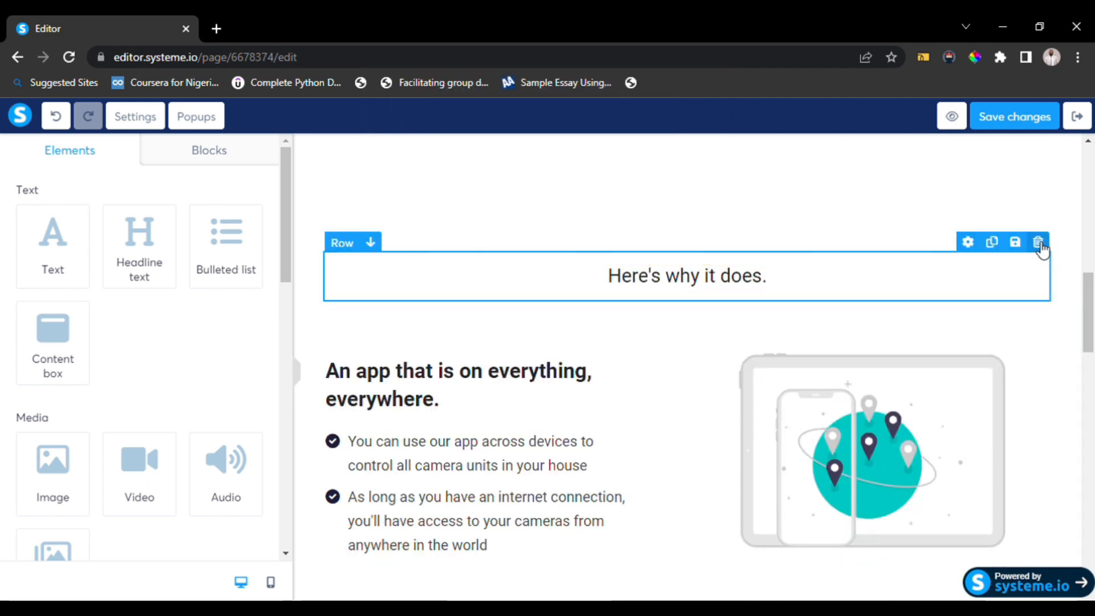
{"action": "left_click", "coordinate": [1038, 244]}
{"action": "left_click", "coordinate": [624, 148]}
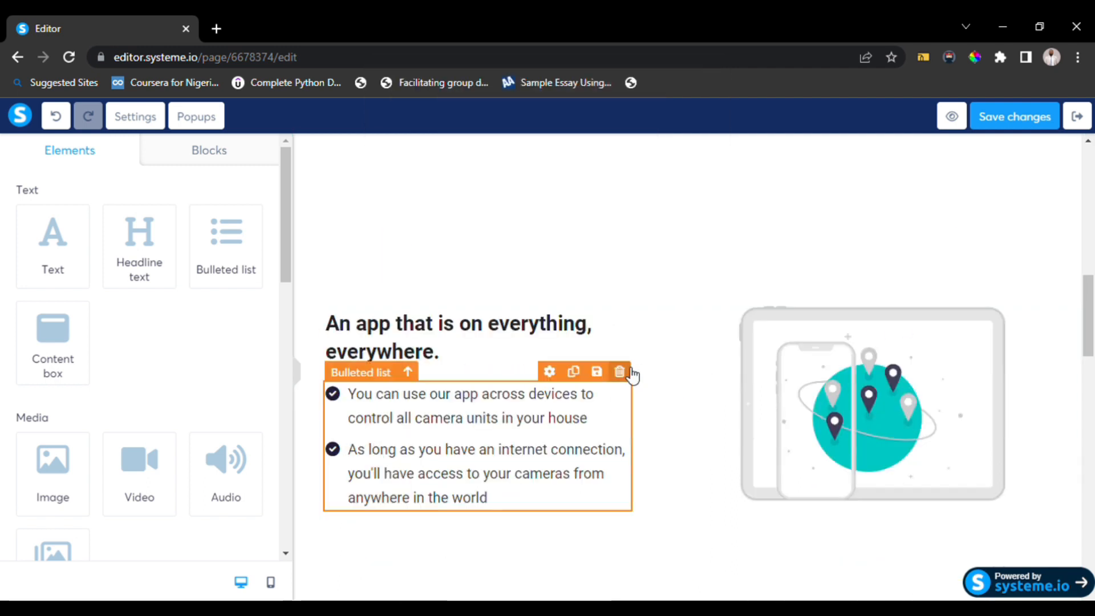
Delete the "An app that is on everything, everywhere." row with its list and illustration.
{"action": "scroll", "coordinate": [632, 375], "scroll_direction": "down", "scroll_amount": 10}
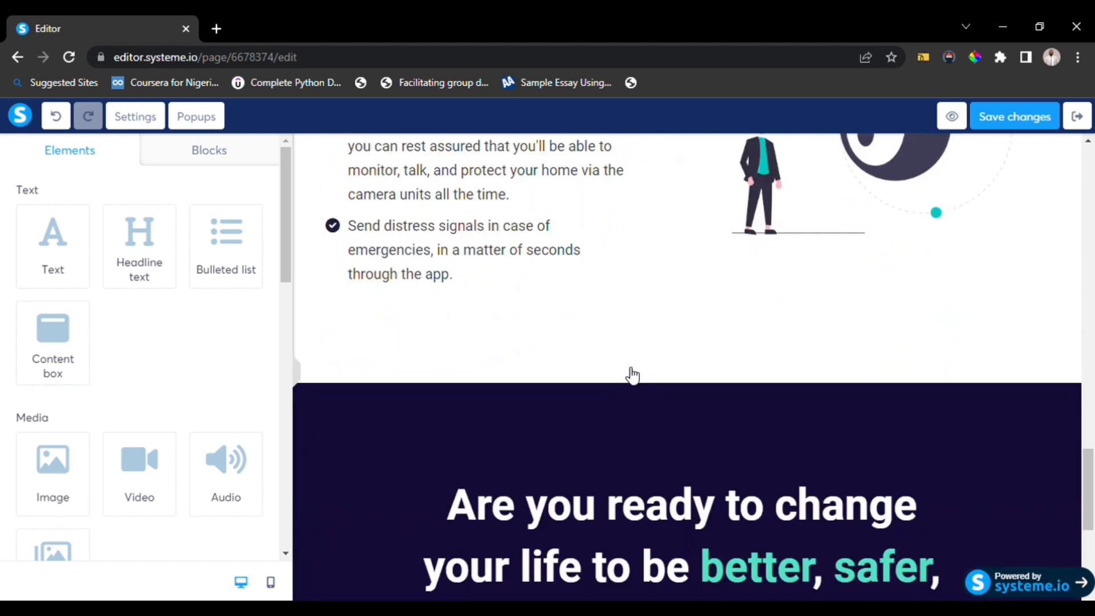
{"action": "scroll", "coordinate": [633, 375], "scroll_direction": "down", "scroll_amount": 4}
{"action": "scroll", "coordinate": [632, 375], "scroll_direction": "up", "scroll_amount": 10}
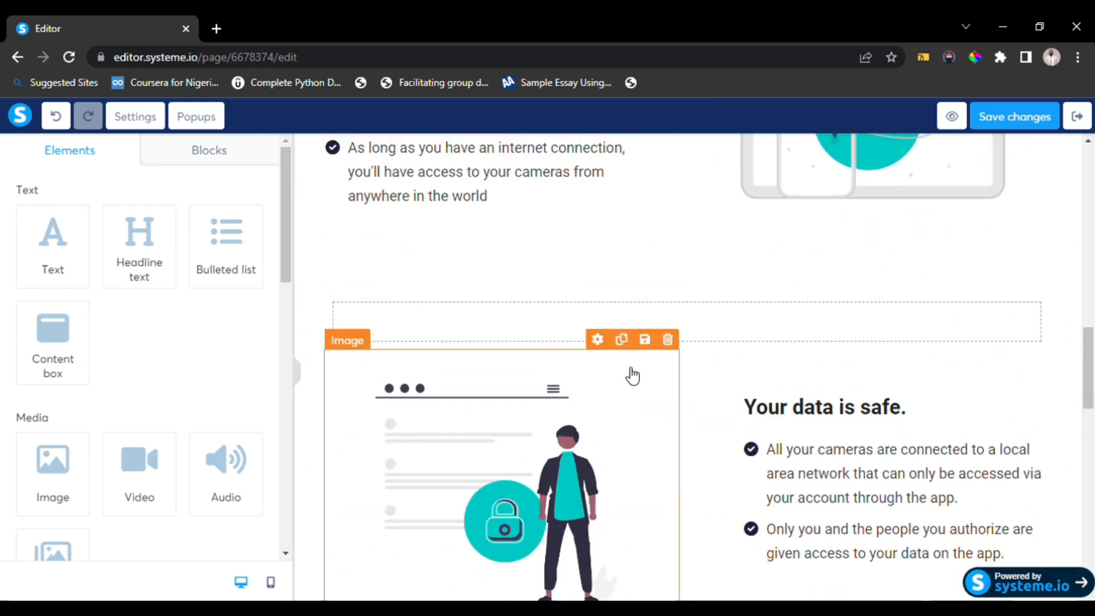
{"action": "scroll", "coordinate": [632, 375], "scroll_direction": "up", "scroll_amount": 5}
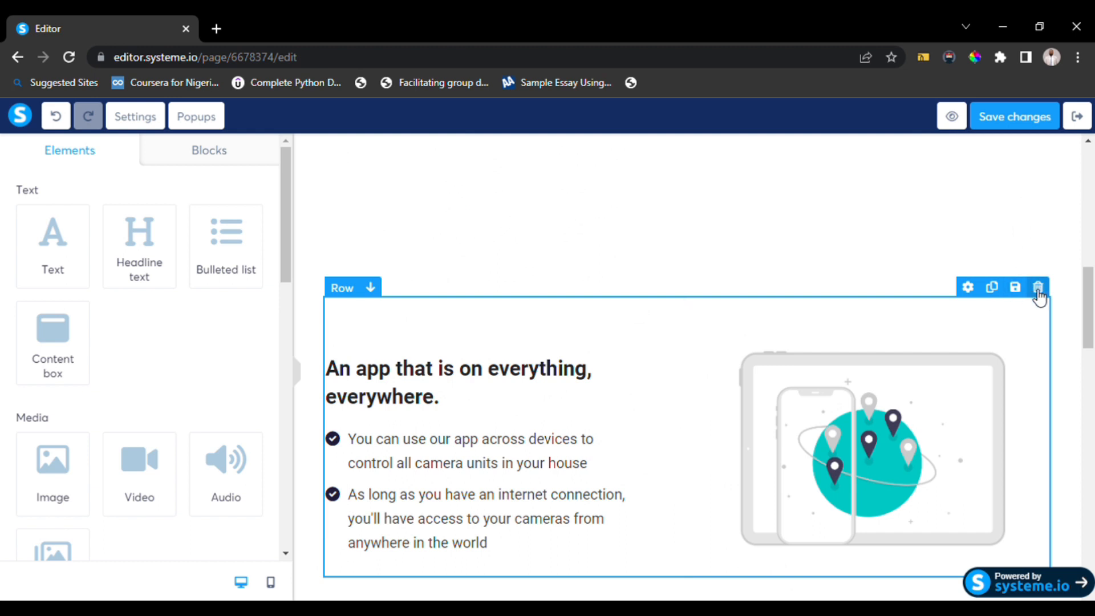
{"action": "left_click", "coordinate": [1038, 287]}
{"action": "left_click", "coordinate": [628, 150]}
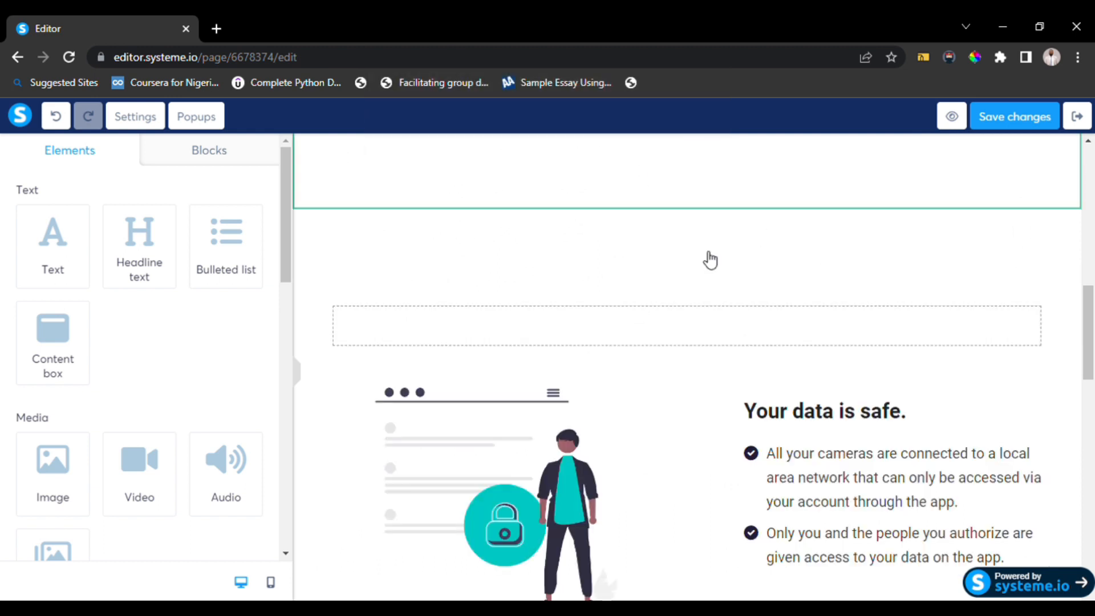
Delete the illustration beside the "You're safe. Your loved ones are safe." text.
{"action": "scroll", "coordinate": [1002, 318], "scroll_direction": "down", "scroll_amount": 2}
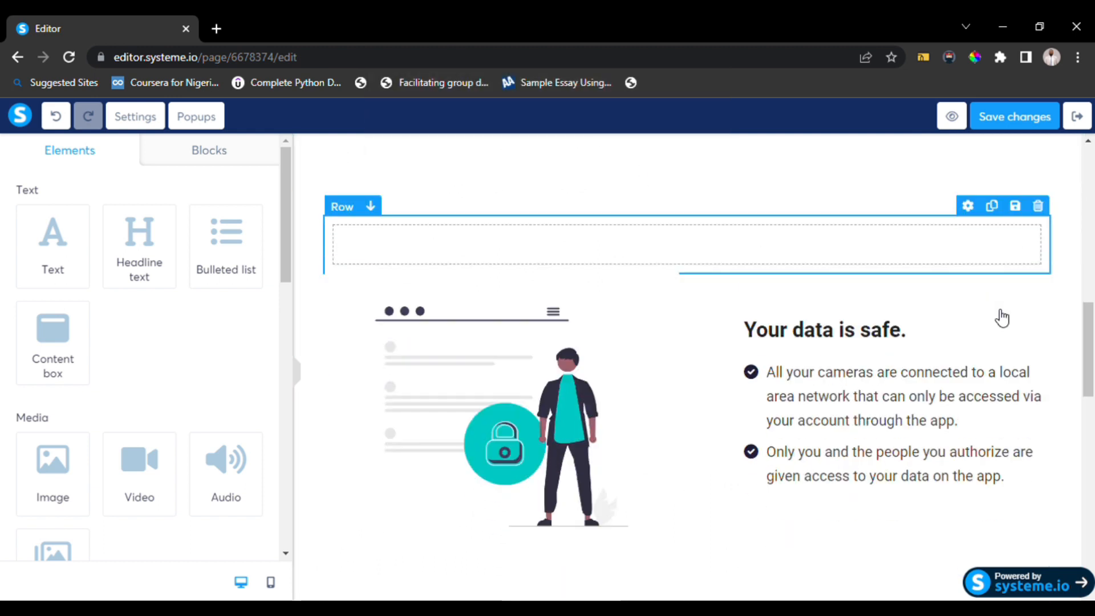
{"action": "scroll", "coordinate": [1003, 318], "scroll_direction": "down", "scroll_amount": 9}
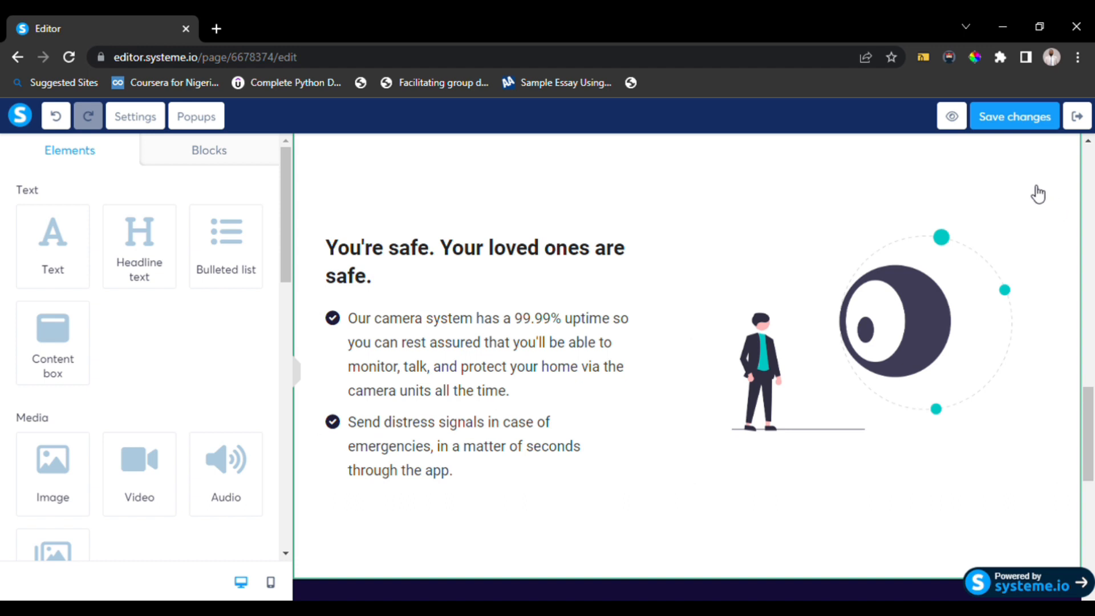
{"action": "left_click", "coordinate": [697, 237]}
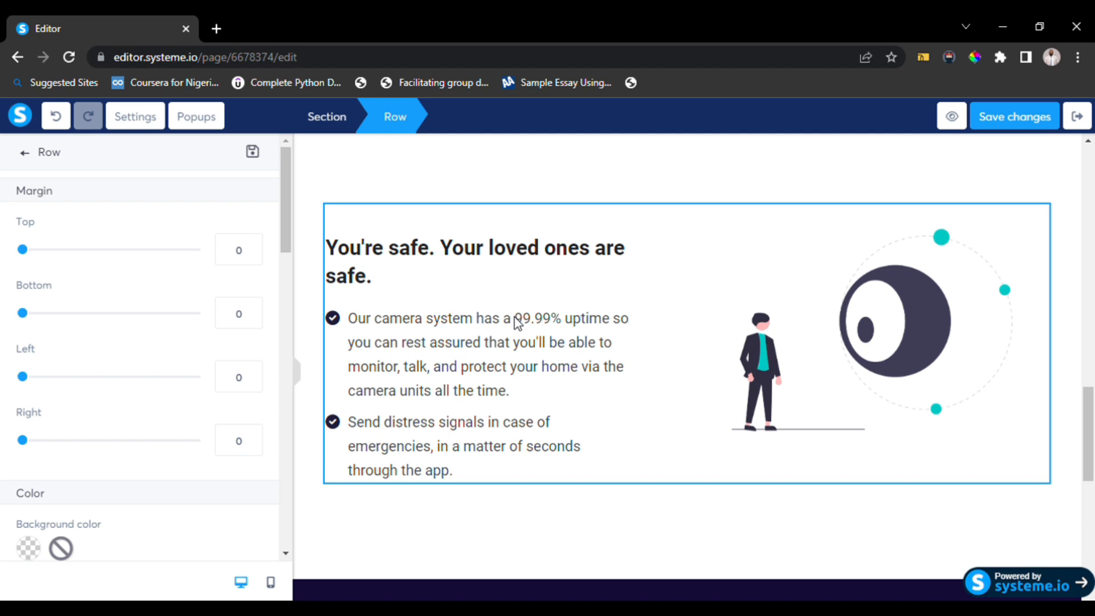
{"action": "left_click", "coordinate": [419, 488]}
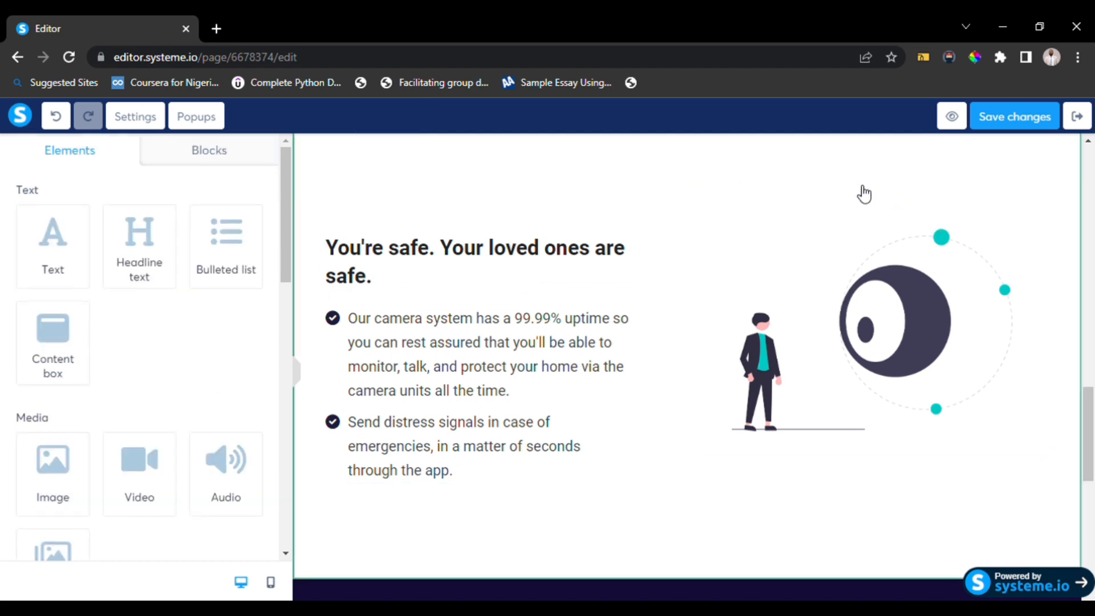
{"action": "left_click", "coordinate": [639, 210]}
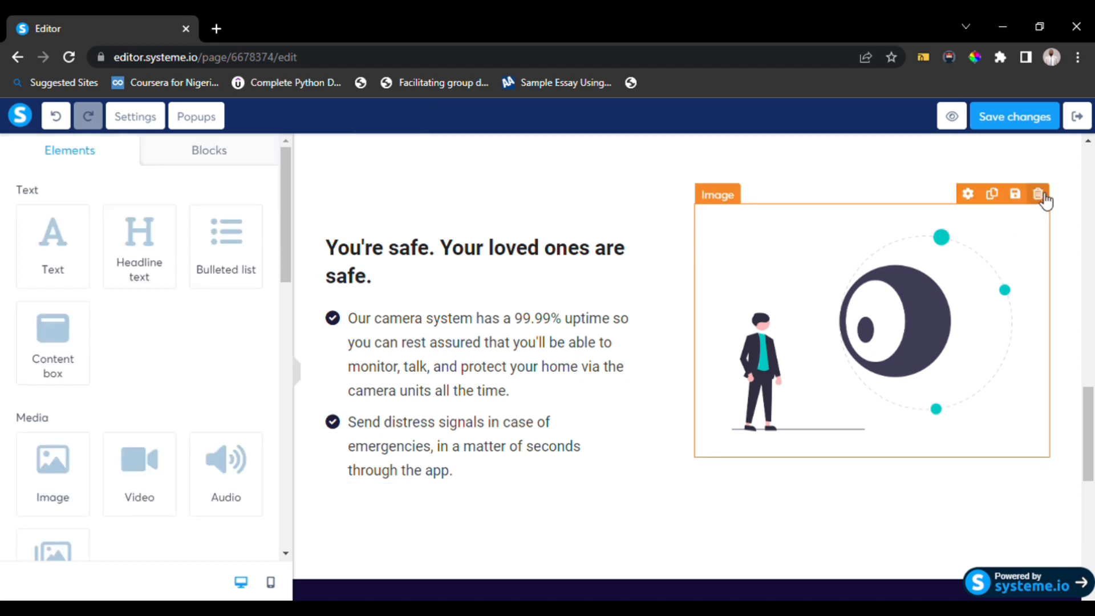
{"action": "left_click", "coordinate": [1038, 194]}
{"action": "left_click", "coordinate": [629, 160]}
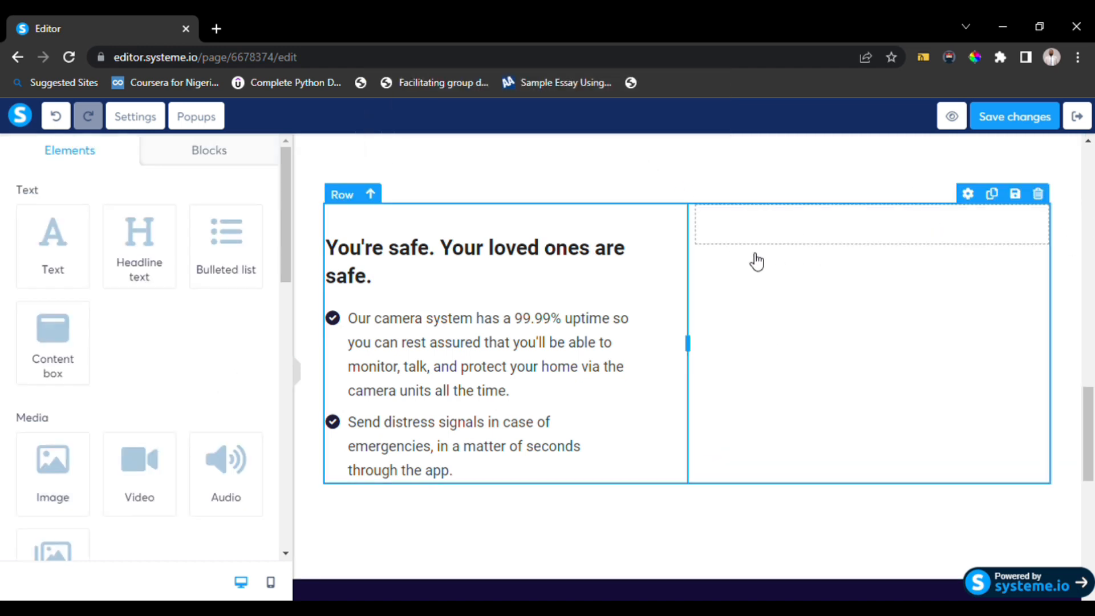
Delete the "You're safe. Your loved ones are safe." row.
{"action": "left_click", "coordinate": [1039, 194]}
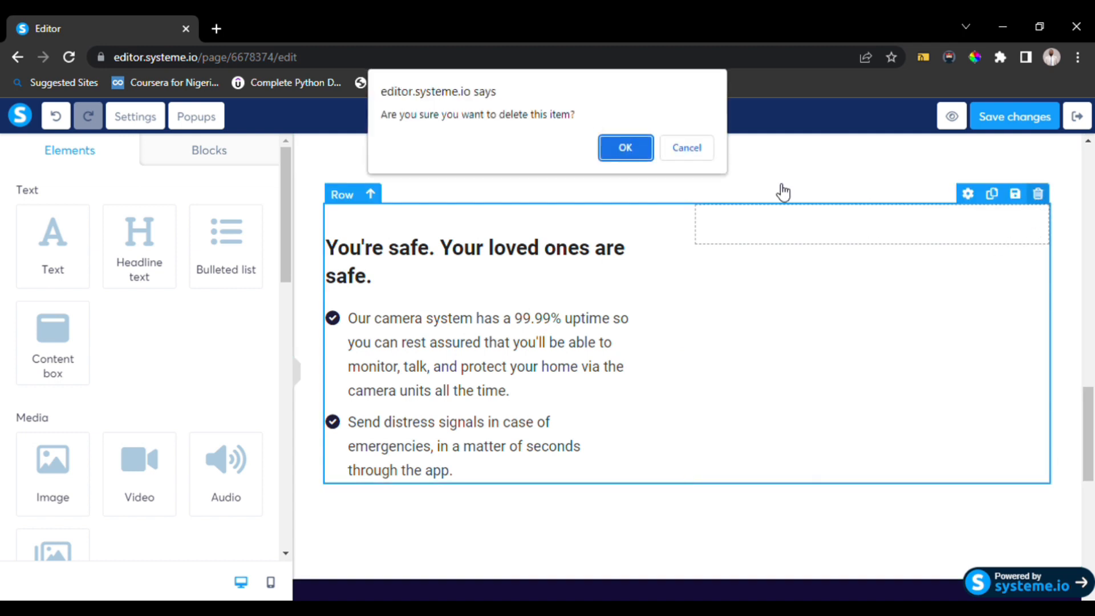
{"action": "left_click", "coordinate": [624, 146]}
{"action": "scroll", "coordinate": [616, 360], "scroll_direction": "up", "scroll_amount": 5}
{"action": "scroll", "coordinate": [618, 358], "scroll_direction": "up", "scroll_amount": 10}
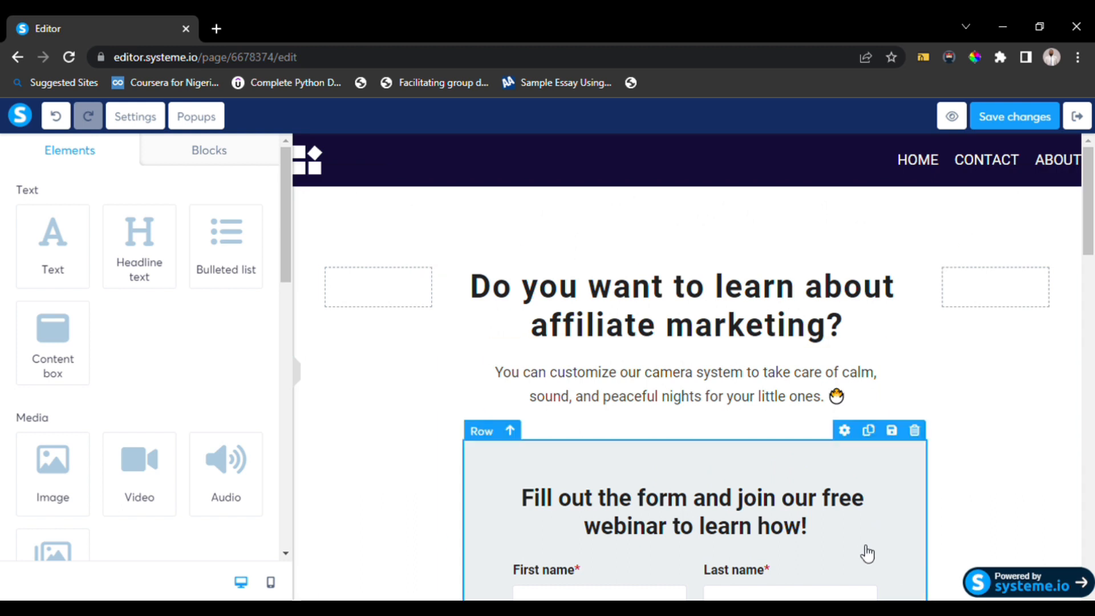
Scroll through the page to review the remaining sections.
{"action": "scroll", "coordinate": [810, 416], "scroll_direction": "down", "scroll_amount": 8}
{"action": "scroll", "coordinate": [746, 393], "scroll_direction": "down", "scroll_amount": 8}
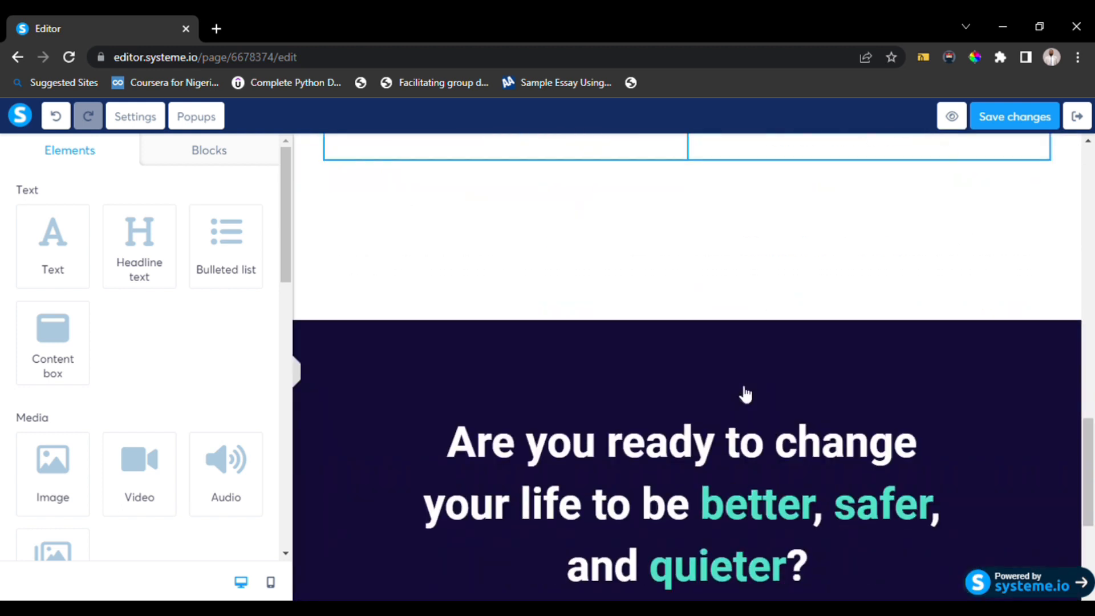
{"action": "scroll", "coordinate": [765, 442], "scroll_direction": "down", "scroll_amount": 1}
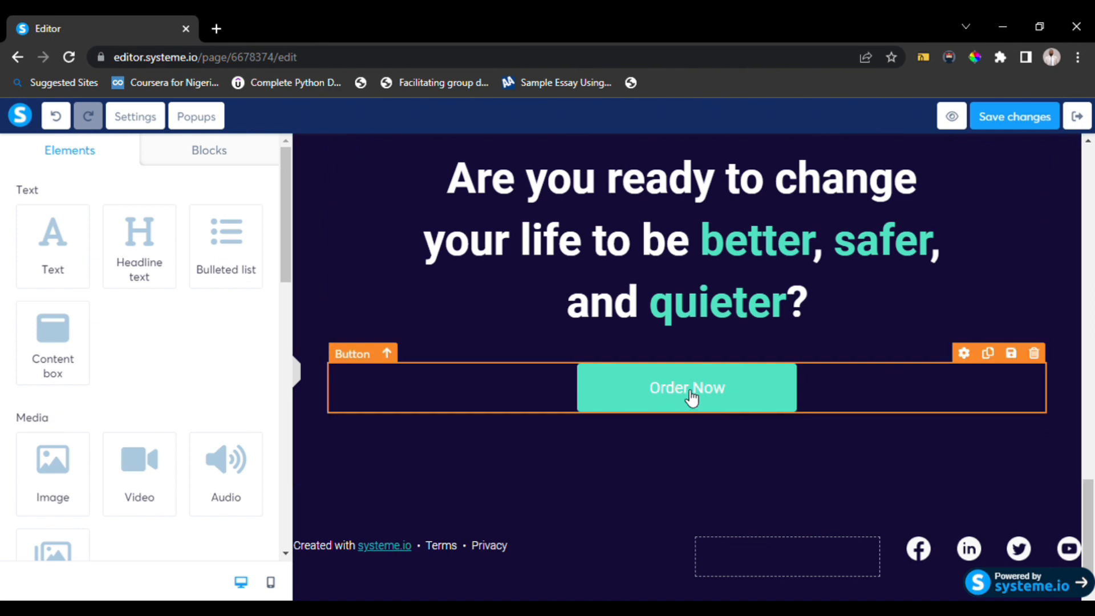
{"action": "scroll", "coordinate": [691, 397], "scroll_direction": "up", "scroll_amount": 15}
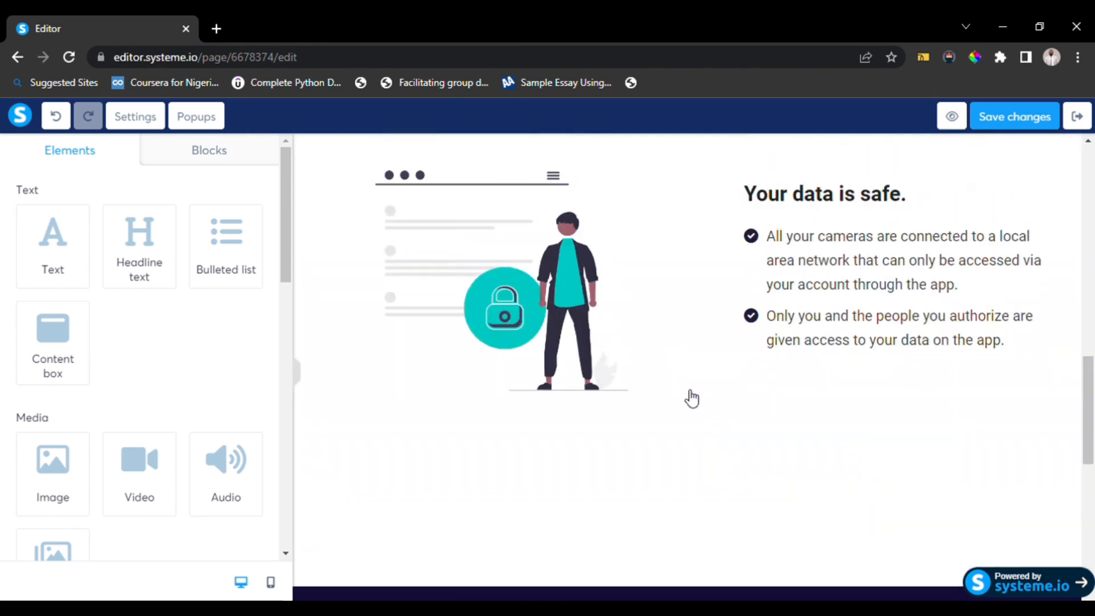
{"action": "scroll", "coordinate": [696, 316], "scroll_direction": "down", "scroll_amount": 4}
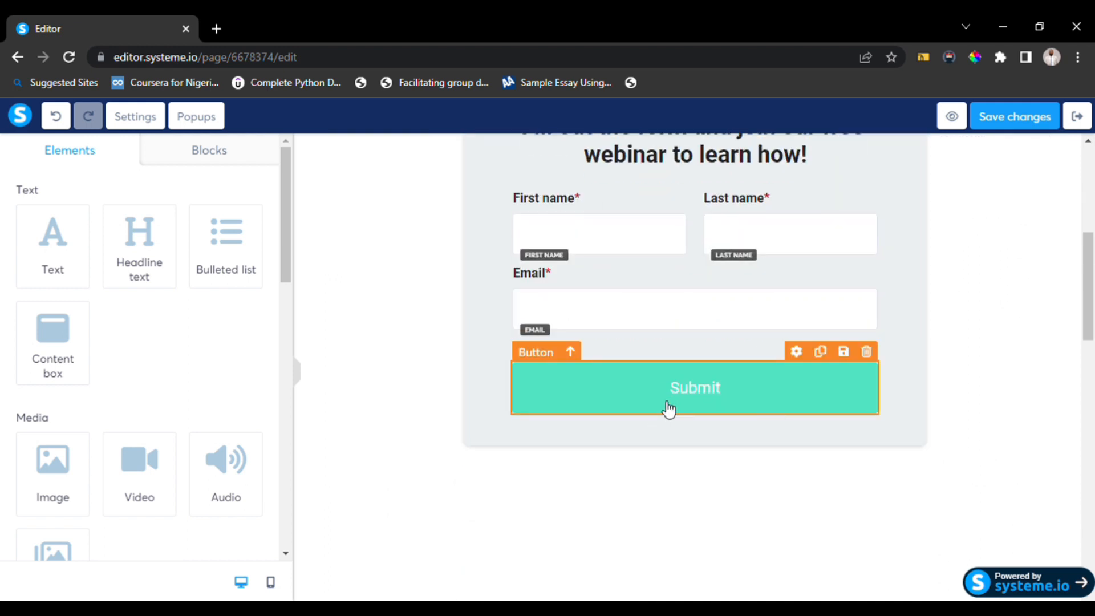
{"action": "scroll", "coordinate": [669, 409], "scroll_direction": "down", "scroll_amount": 15}
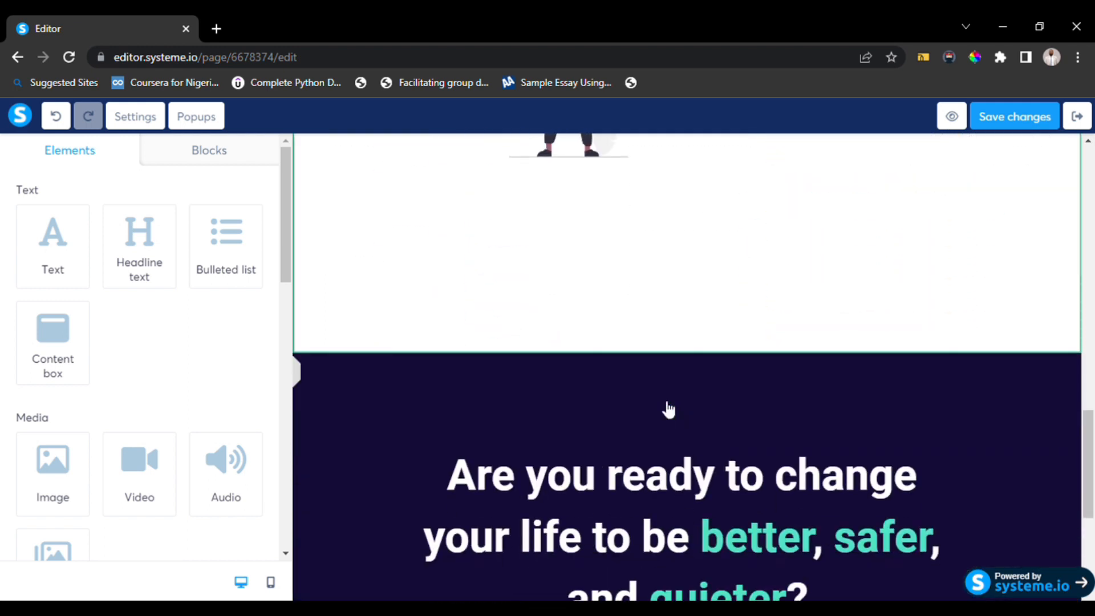
{"action": "scroll", "coordinate": [669, 408], "scroll_direction": "down", "scroll_amount": 5}
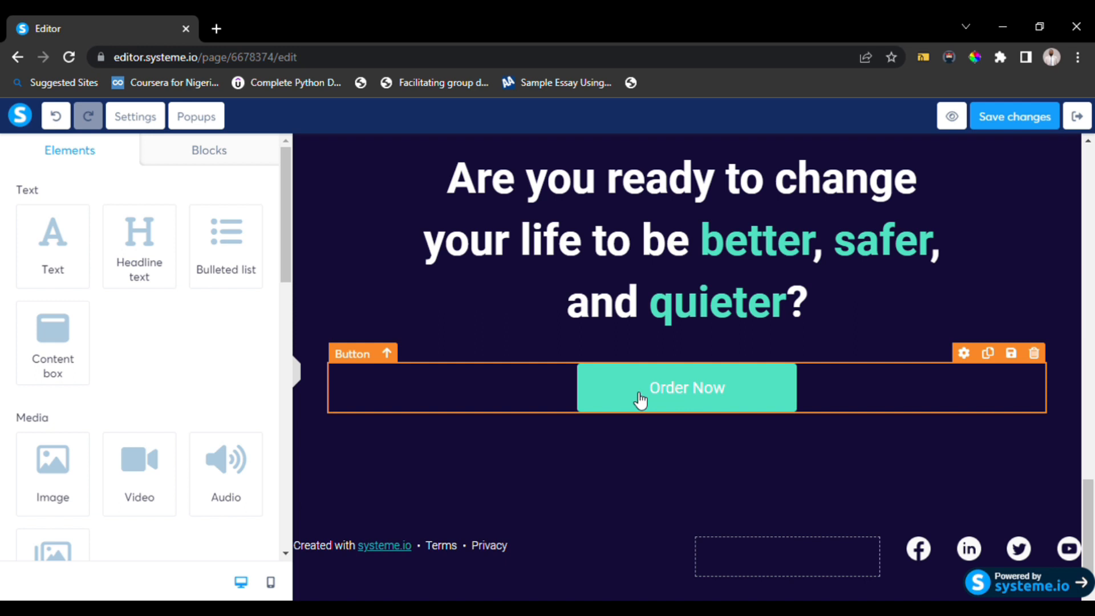
{"action": "scroll", "coordinate": [640, 401], "scroll_direction": "up", "scroll_amount": 15}
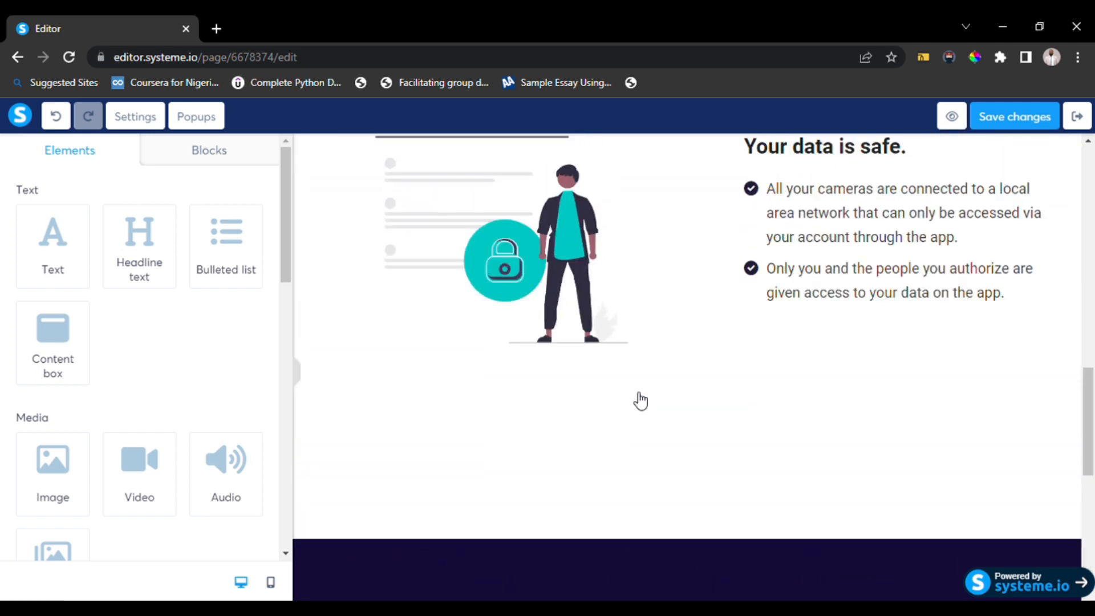
{"action": "scroll", "coordinate": [640, 401], "scroll_direction": "down", "scroll_amount": 5}
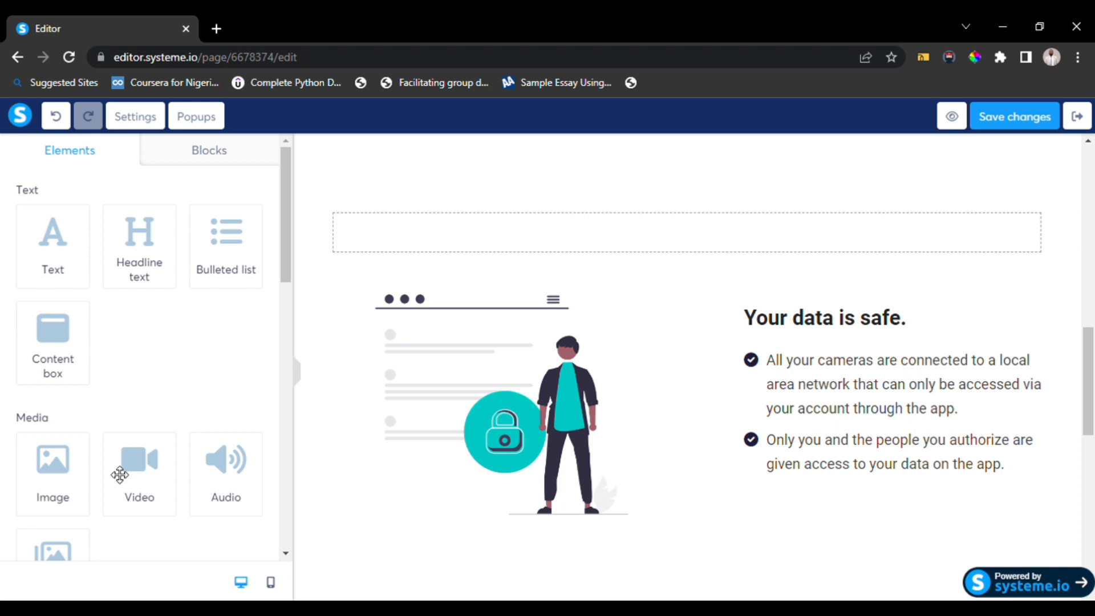
Add a Video element above the "Your data is safe." row and select it.
{"action": "left_click_drag", "start_coordinate": [142, 467], "coordinate": [660, 226]}
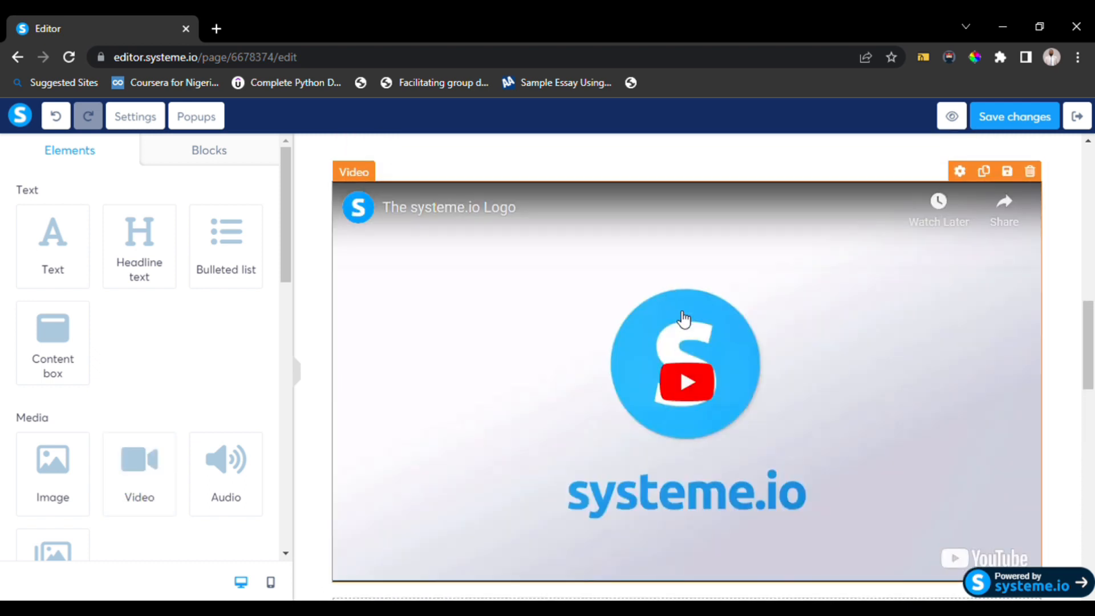
{"action": "left_click", "coordinate": [673, 328]}
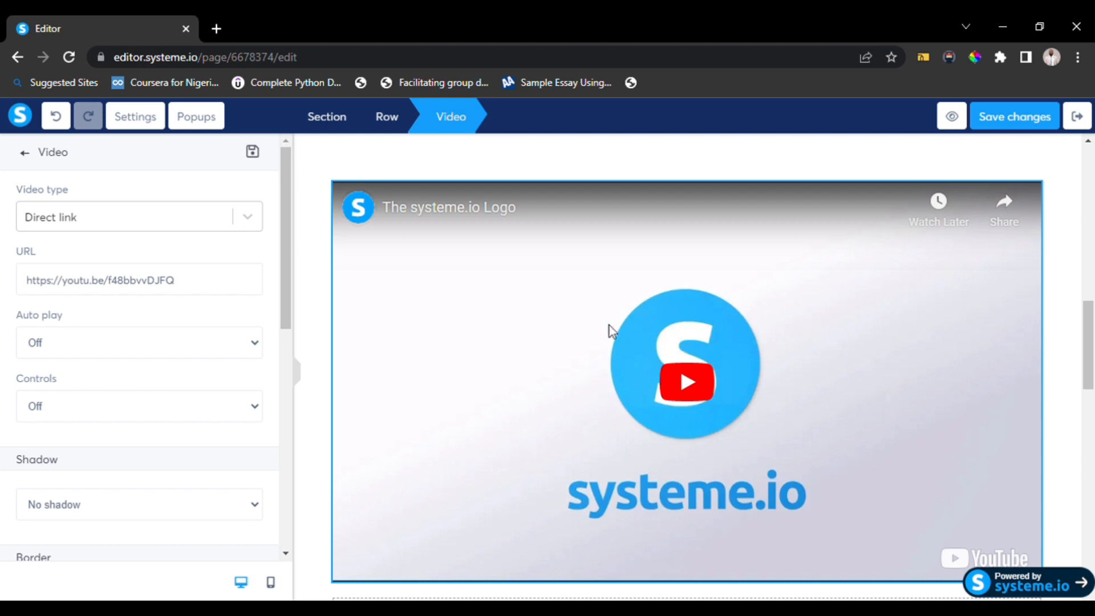
{"action": "left_click", "coordinate": [706, 380]}
{"action": "left_click", "coordinate": [686, 382]}
Open YouTube in a new tab, copy the Hogwarts Legacy gameplay video's link, and set it as the video's URL.
{"action": "left_click", "coordinate": [221, 35]}
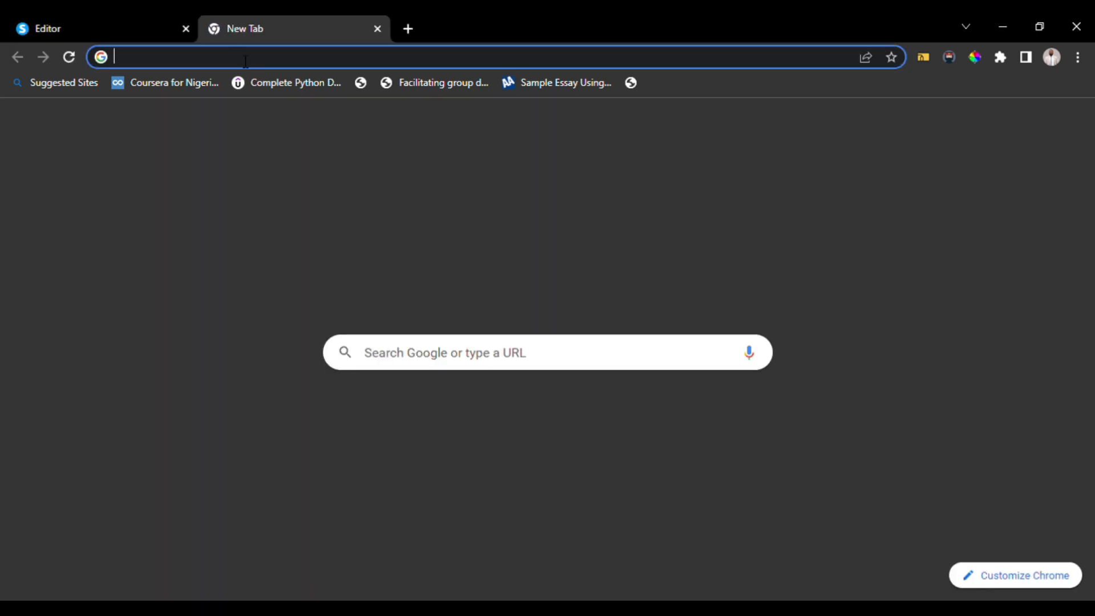
{"action": "type", "text": "youtub"}
{"action": "key", "text": "Return"}
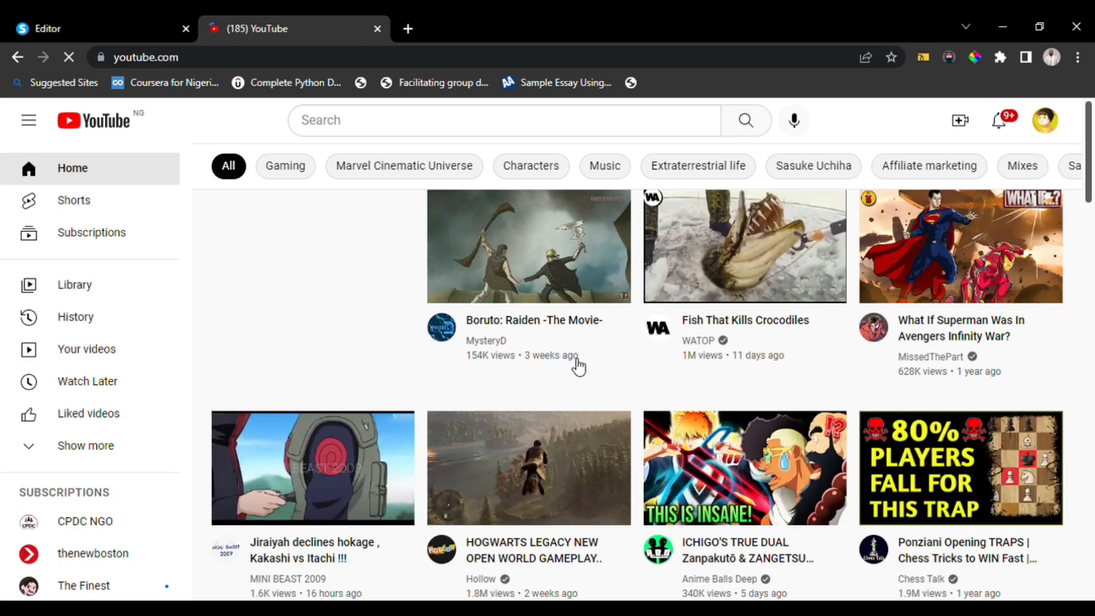
{"action": "scroll", "coordinate": [606, 464], "scroll_direction": "down", "scroll_amount": 7}
{"action": "scroll", "coordinate": [607, 465], "scroll_direction": "up", "scroll_amount": 7}
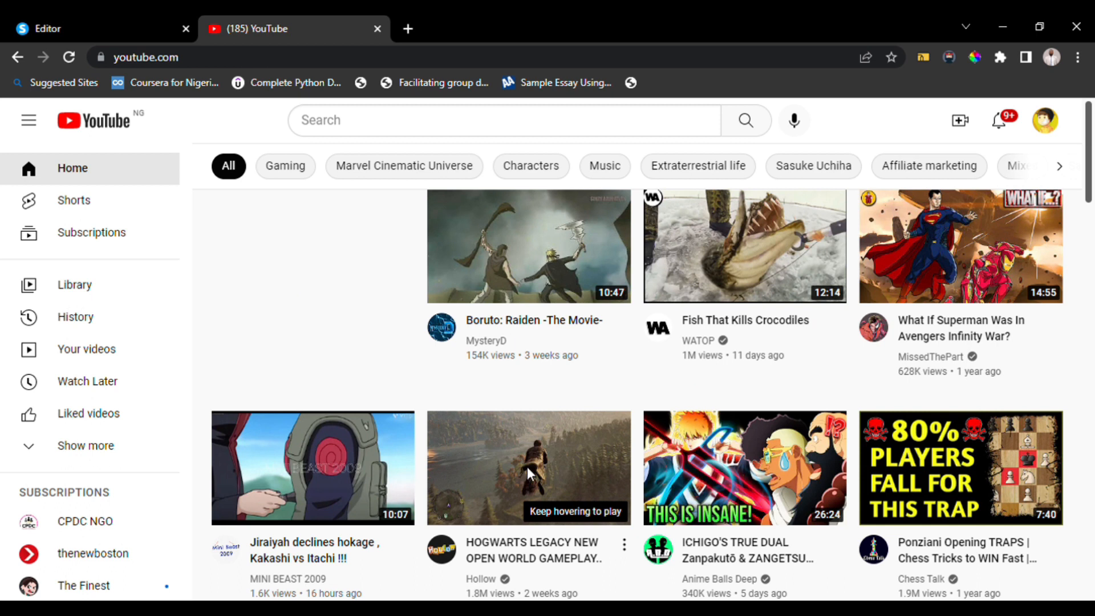
{"action": "mouse_move", "coordinate": [527, 467]}
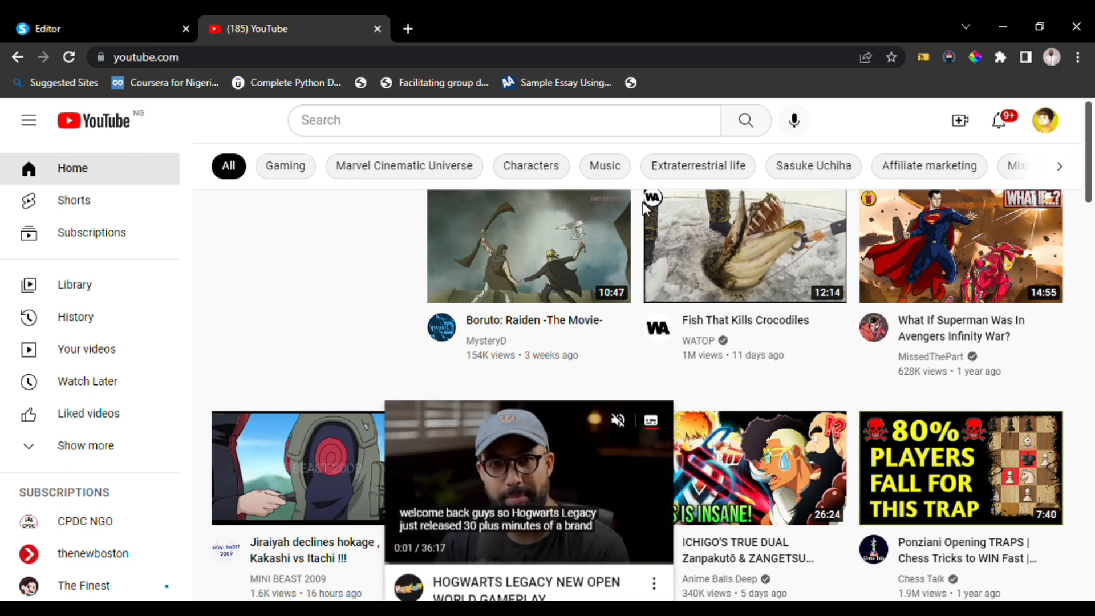
{"action": "left_click", "coordinate": [113, 23]}
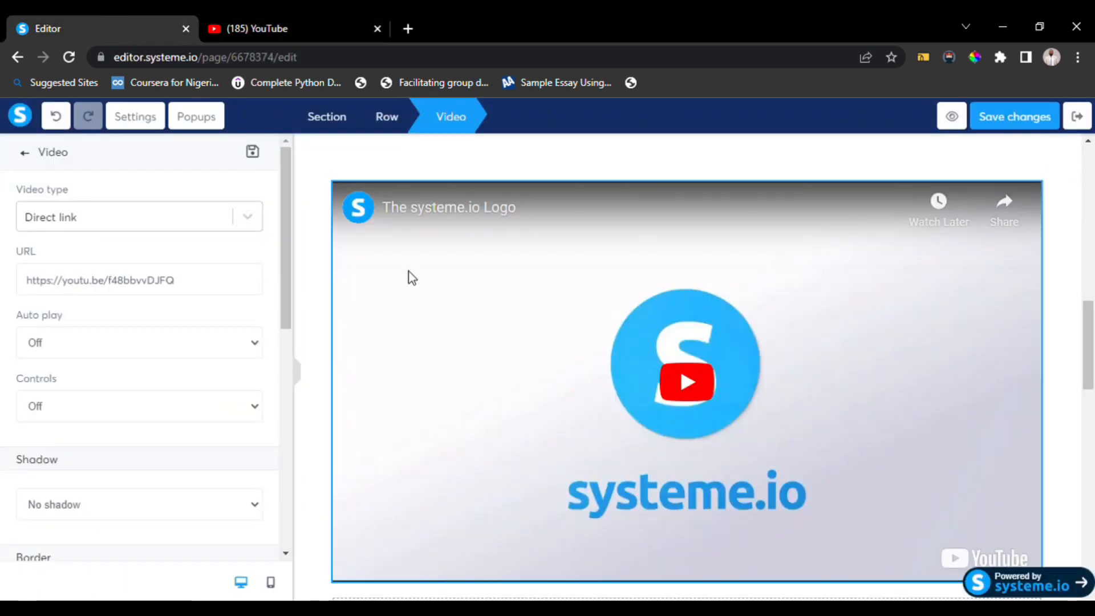
{"action": "left_click_drag", "start_coordinate": [185, 290], "coordinate": [5, 293]}
{"action": "type", "text": "https://www.youtube.com/watch?v=ibL4kKLycPg"}
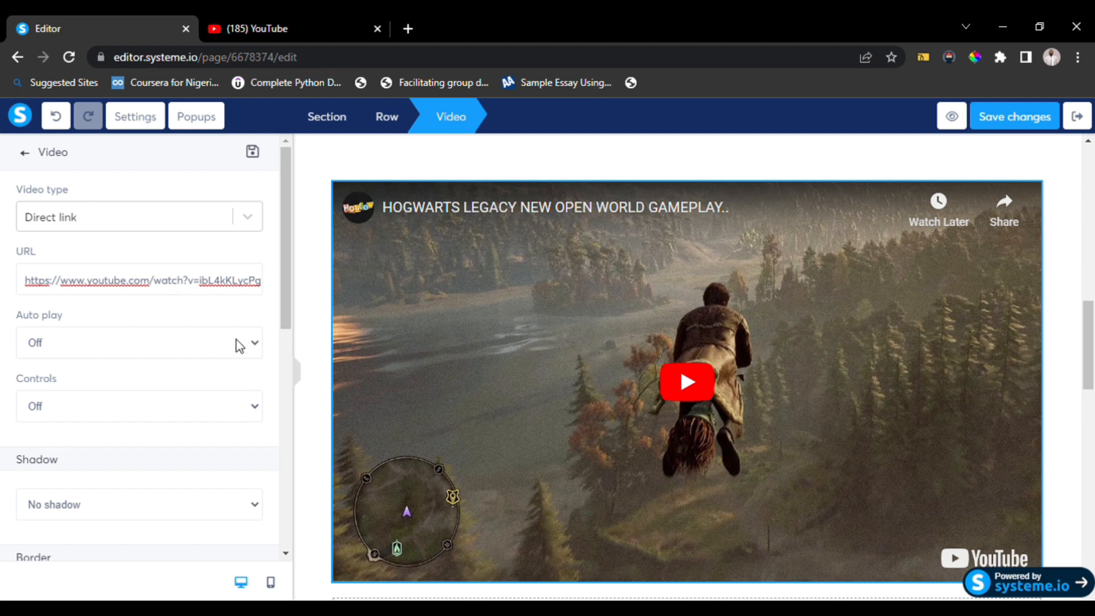
Turn the video's Auto play and Controls options on.
{"action": "left_click", "coordinate": [164, 367]}
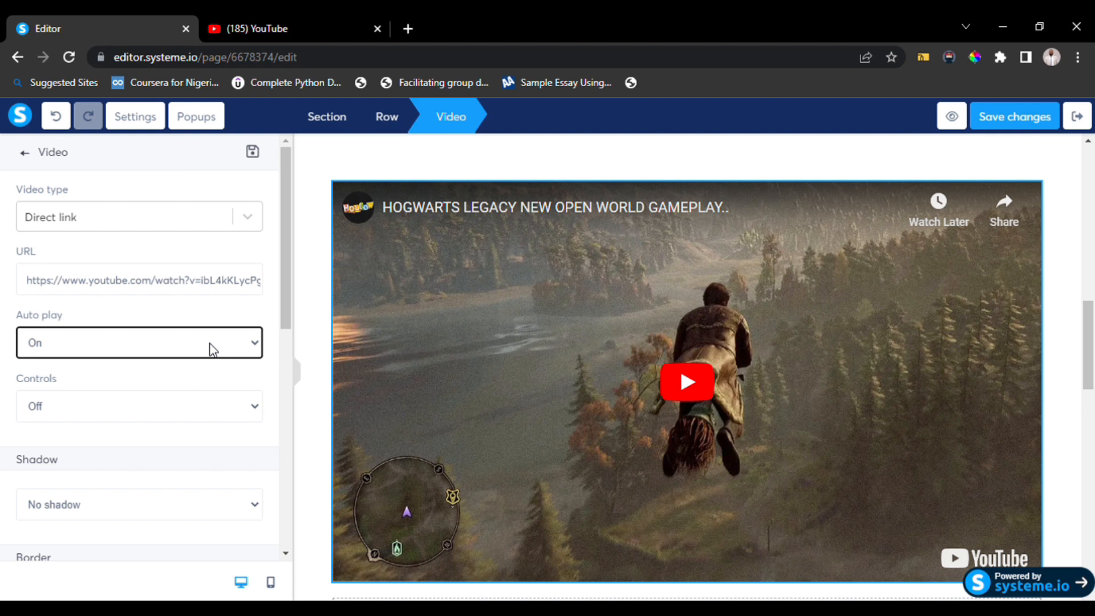
{"action": "left_click", "coordinate": [237, 409]}
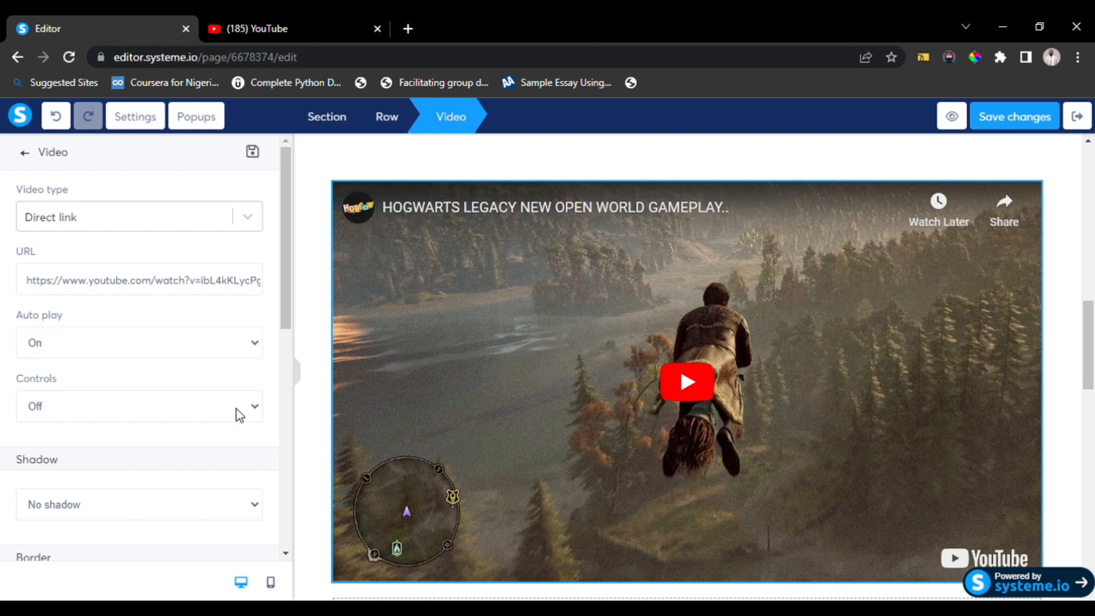
{"action": "left_click", "coordinate": [211, 434]}
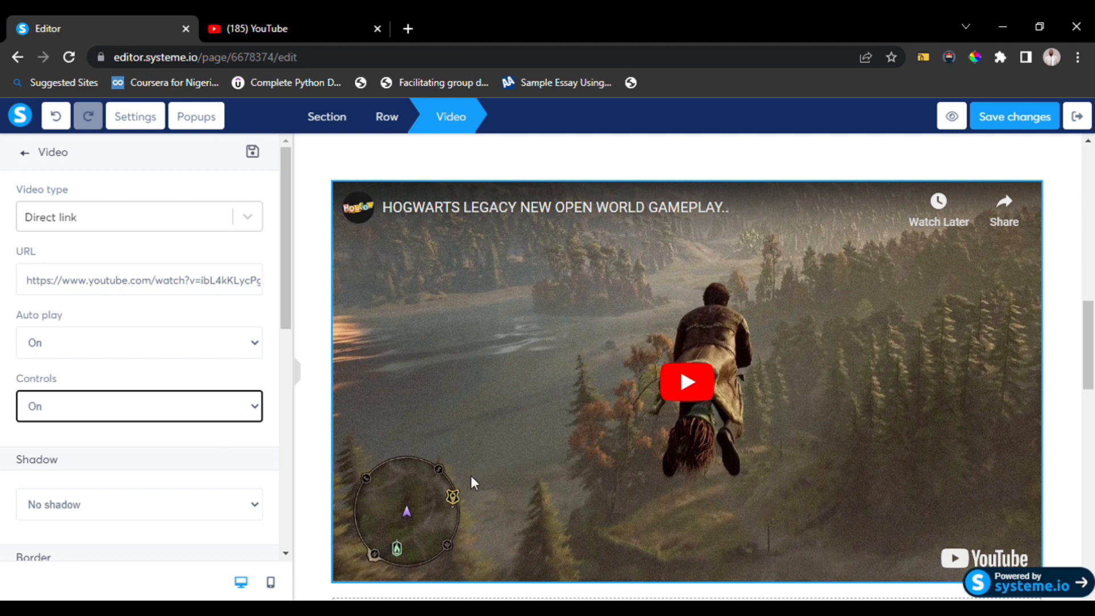
{"action": "scroll", "coordinate": [217, 510], "scroll_direction": "down", "scroll_amount": 6}
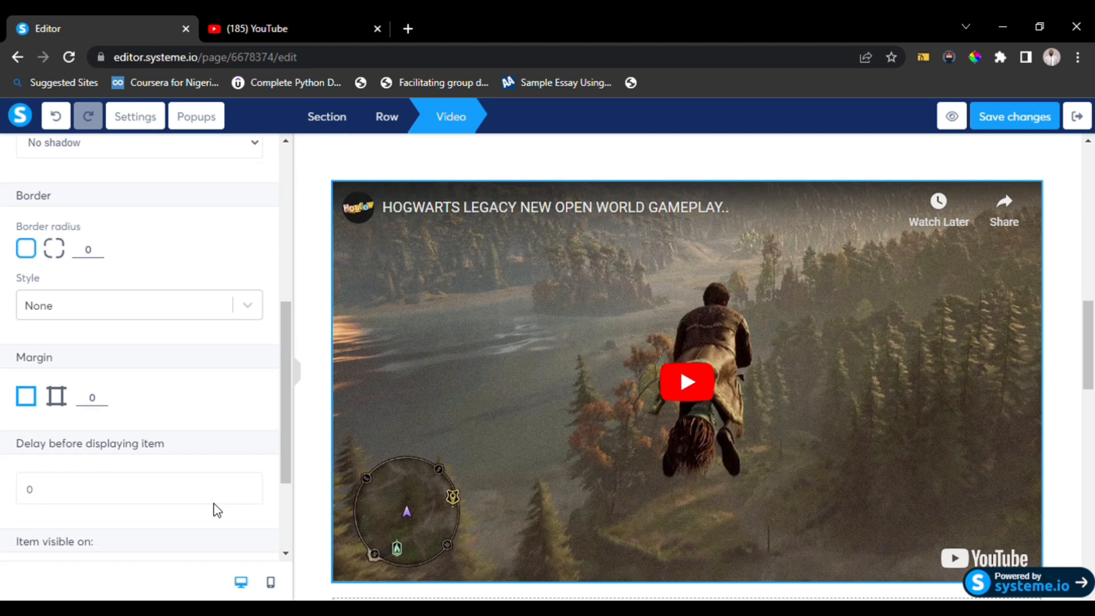
{"action": "scroll", "coordinate": [221, 511], "scroll_direction": "down", "scroll_amount": 1}
{"action": "scroll", "coordinate": [221, 512], "scroll_direction": "up", "scroll_amount": 1}
{"action": "left_click", "coordinate": [55, 239]}
{"action": "left_click", "coordinate": [34, 243]}
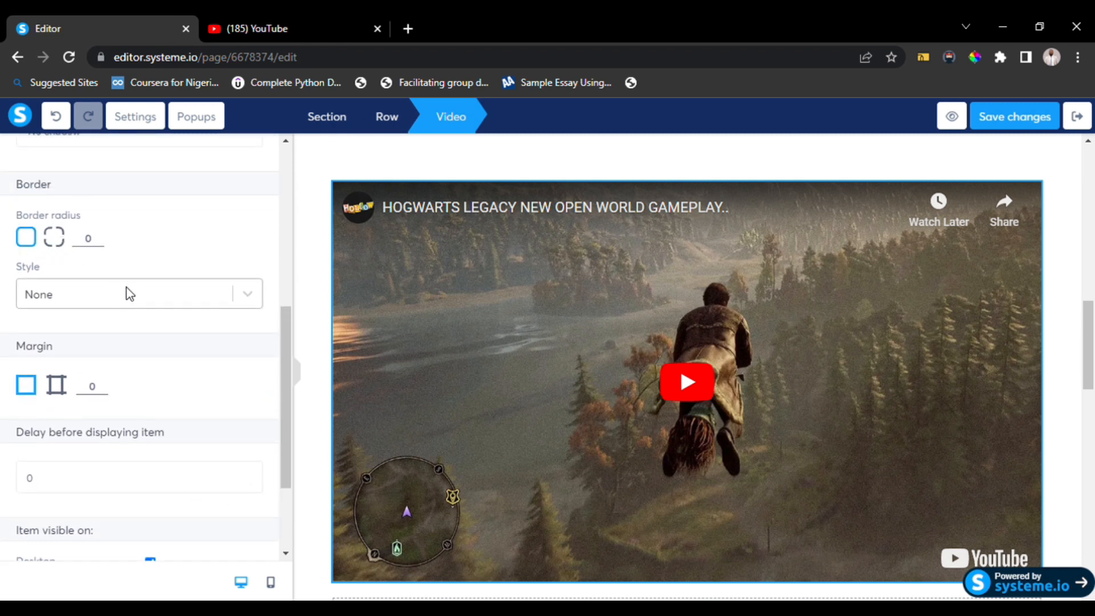
{"action": "left_click", "coordinate": [55, 239]}
{"action": "left_click", "coordinate": [92, 242]}
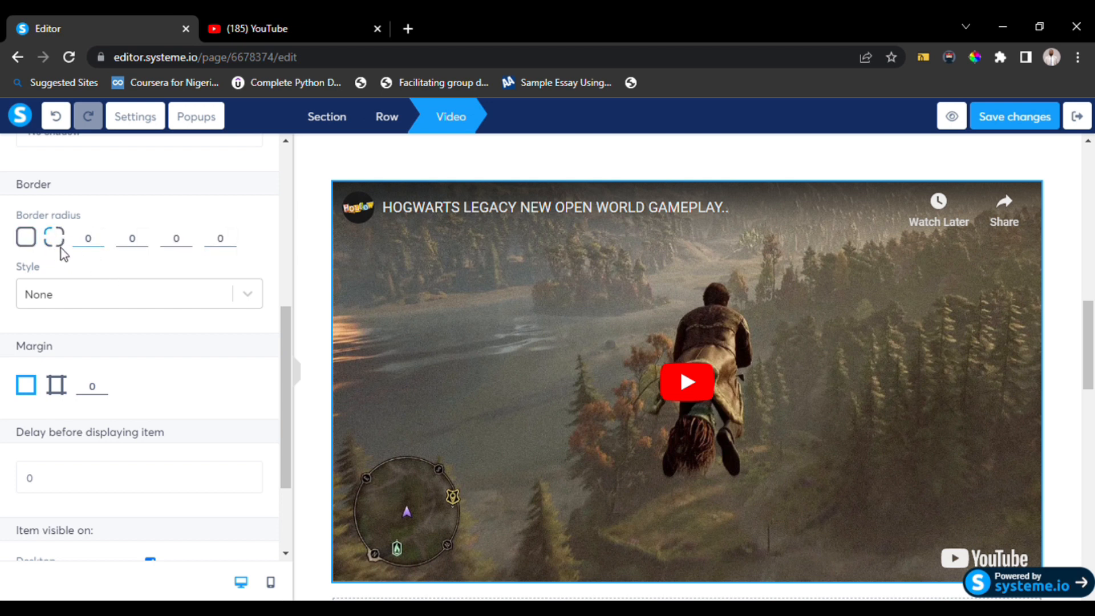
{"action": "left_click", "coordinate": [25, 236]}
{"action": "scroll", "coordinate": [151, 411], "scroll_direction": "down", "scroll_amount": 2}
{"action": "scroll", "coordinate": [150, 412], "scroll_direction": "up", "scroll_amount": 5}
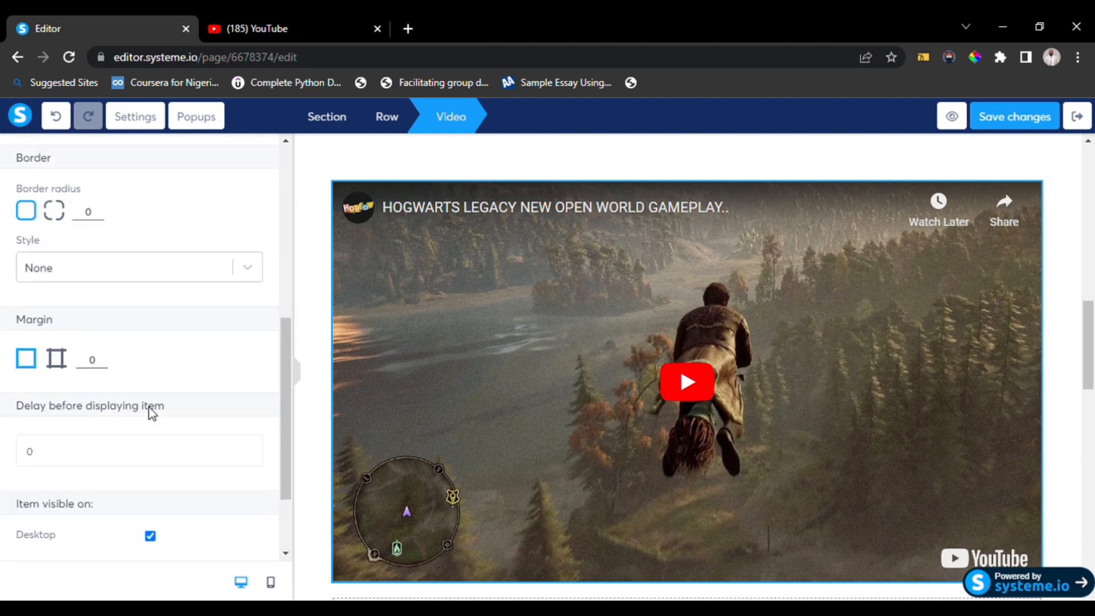
{"action": "scroll", "coordinate": [149, 407], "scroll_direction": "up", "scroll_amount": 4}
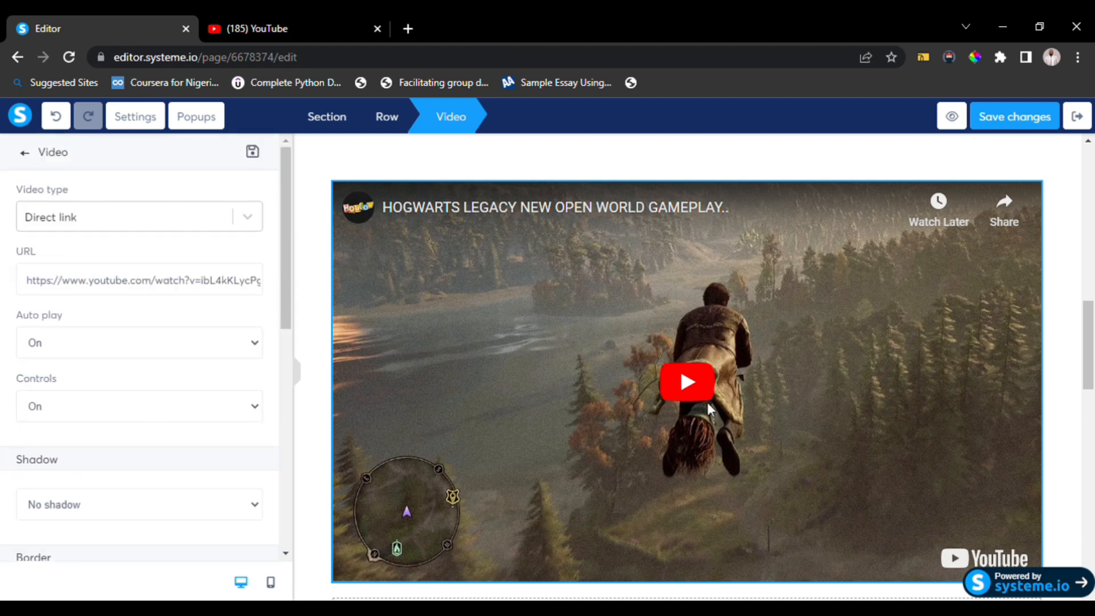
Set the top headline row's left and right margins to 43.
{"action": "left_click_drag", "start_coordinate": [1090, 311], "coordinate": [1090, 154]}
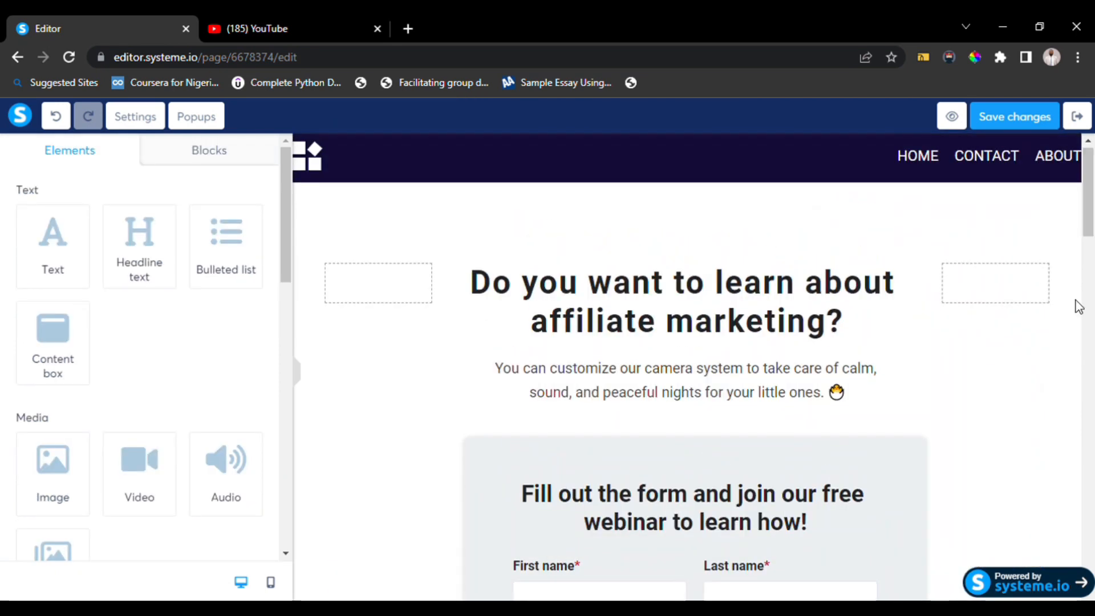
{"action": "left_click", "coordinate": [920, 369]}
{"action": "scroll", "coordinate": [697, 302], "scroll_direction": "down", "scroll_amount": 2}
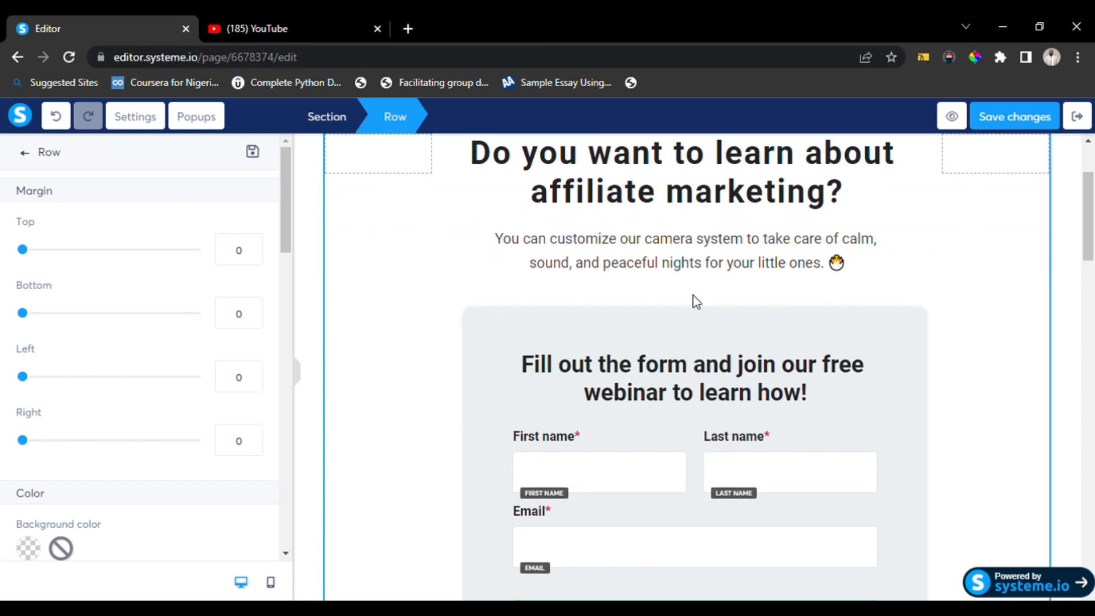
{"action": "left_click", "coordinate": [567, 268]}
{"action": "scroll", "coordinate": [568, 270], "scroll_direction": "up", "scroll_amount": 3}
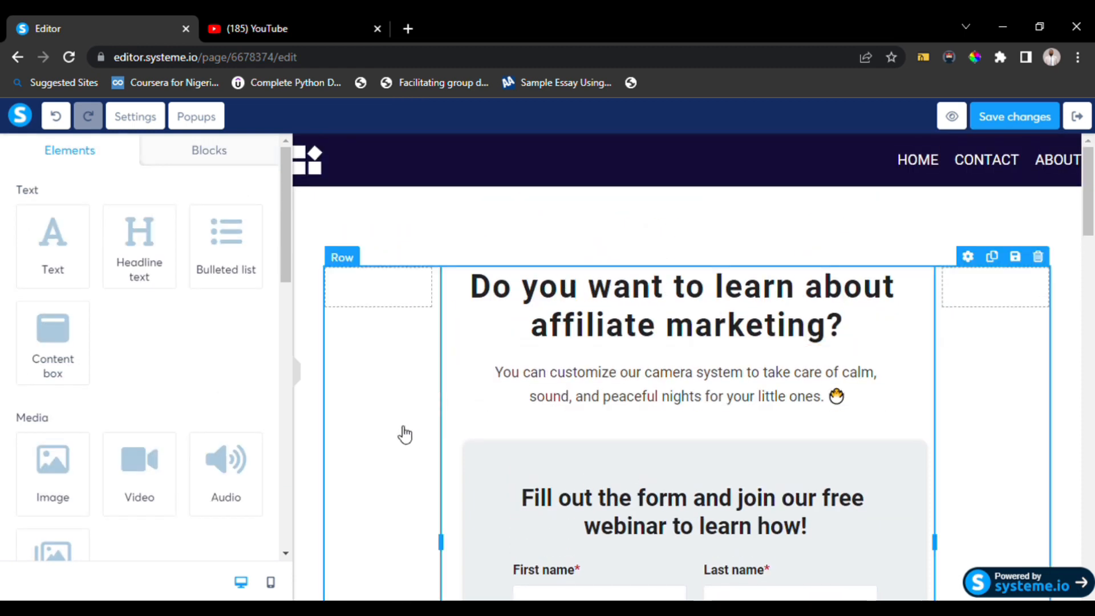
{"action": "left_click", "coordinate": [405, 435]}
{"action": "scroll", "coordinate": [397, 433], "scroll_direction": "down", "scroll_amount": 2}
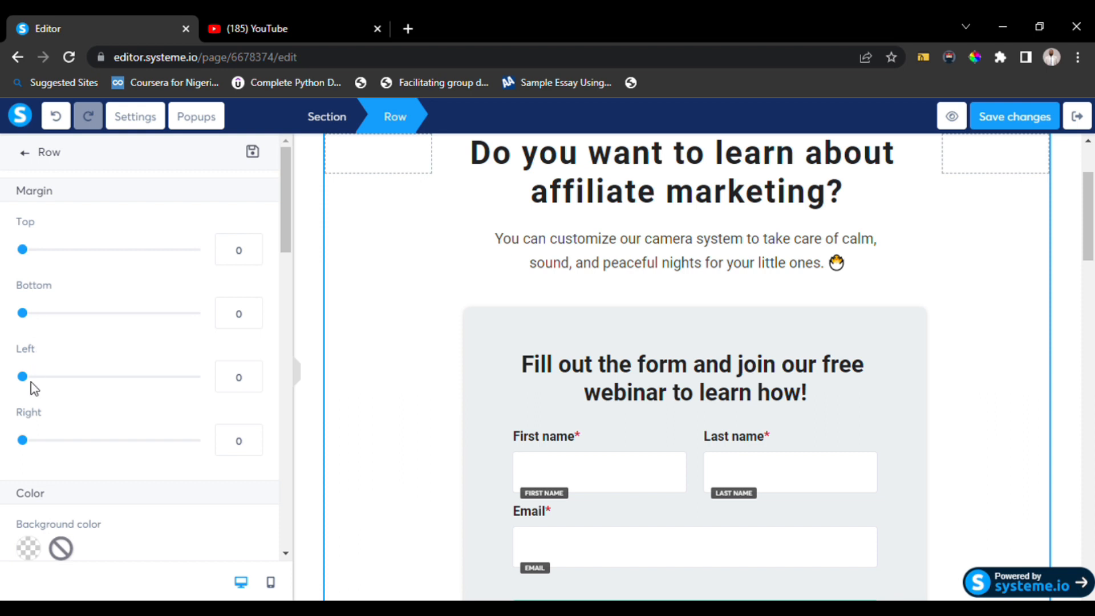
{"action": "left_click_drag", "start_coordinate": [27, 384], "coordinate": [65, 383]}
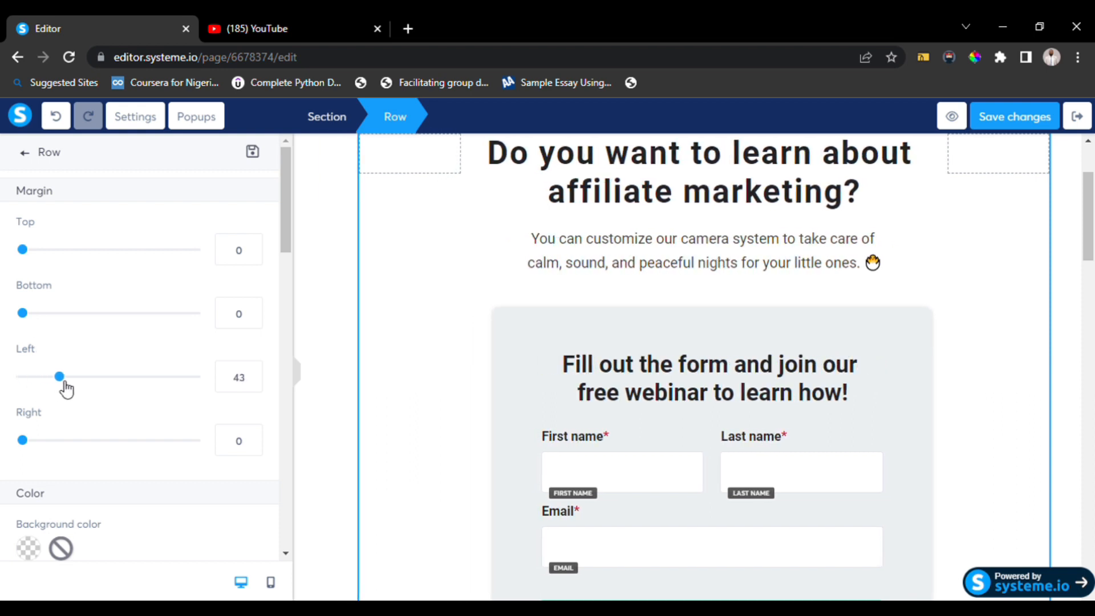
{"action": "left_click_drag", "start_coordinate": [26, 445], "coordinate": [66, 446]}
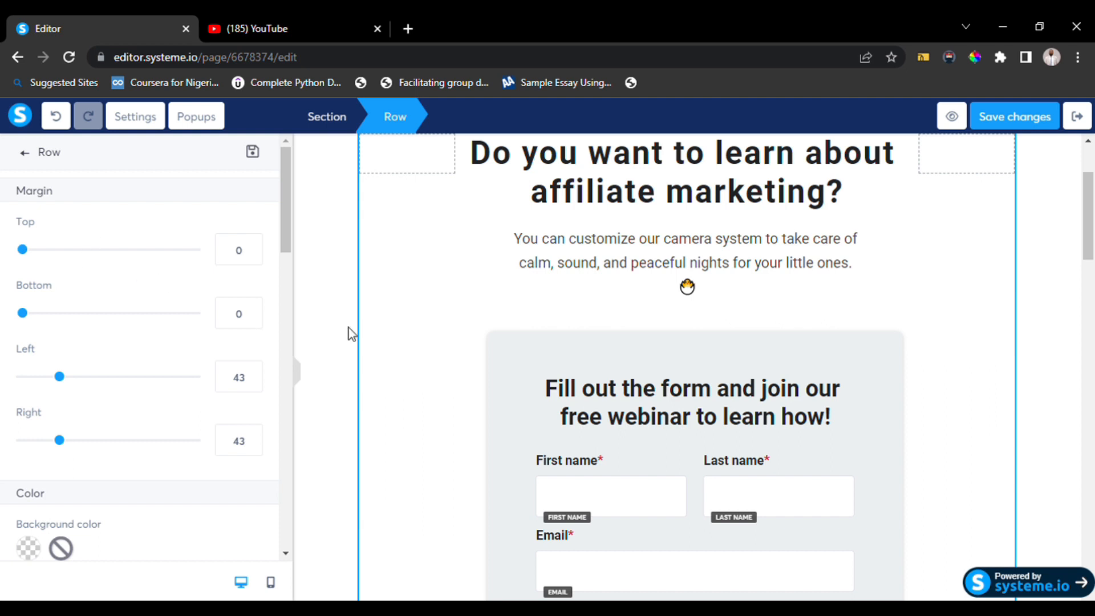
Set the form row's top padding to 7 and bottom padding to 21.
{"action": "left_click", "coordinate": [630, 323]}
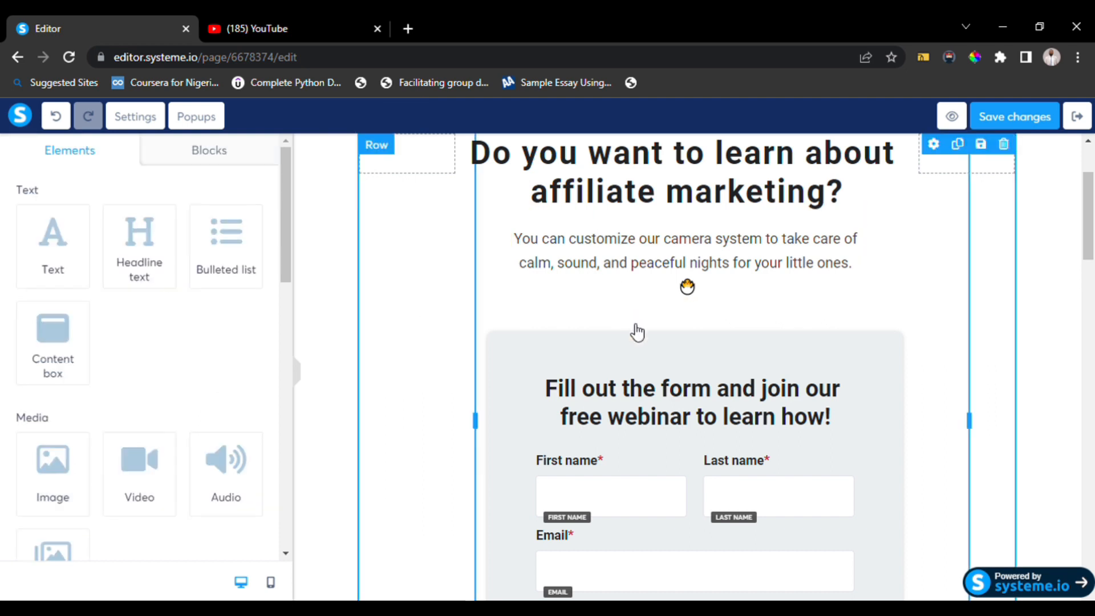
{"action": "left_click", "coordinate": [641, 280]}
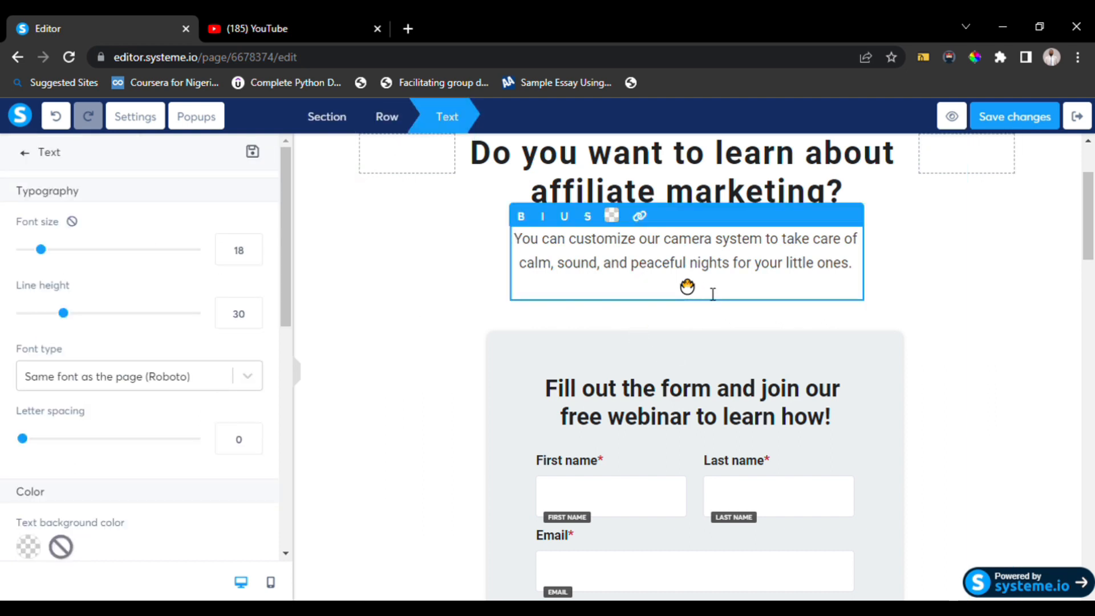
{"action": "left_click", "coordinate": [662, 332]}
{"action": "left_click", "coordinate": [660, 342]}
{"action": "left_click", "coordinate": [660, 341]}
{"action": "left_click", "coordinate": [660, 342]}
{"action": "scroll", "coordinate": [659, 342], "scroll_direction": "down", "scroll_amount": 2}
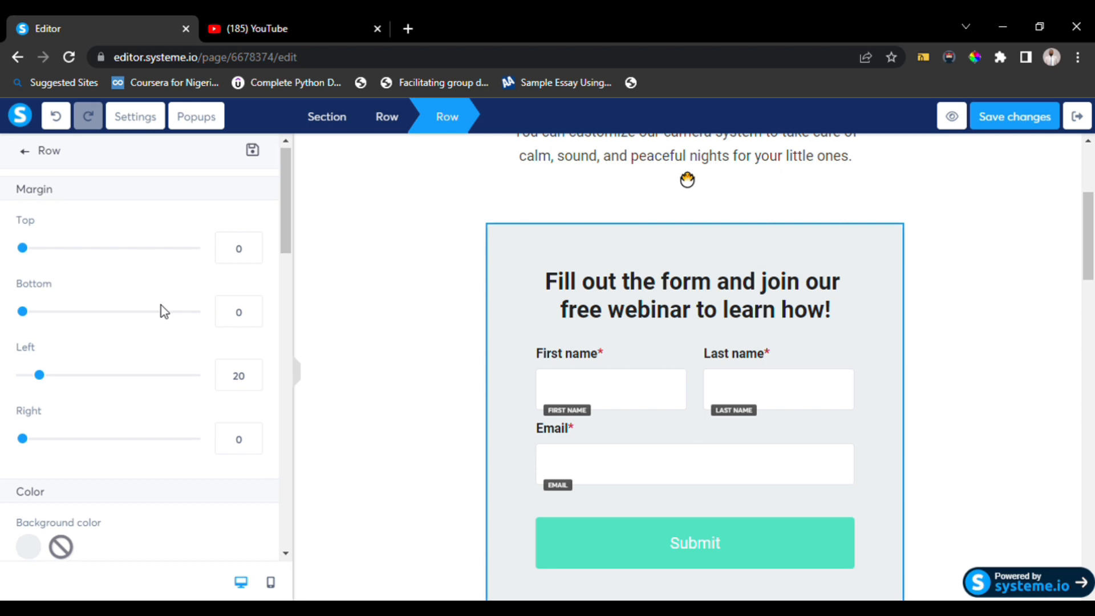
{"action": "scroll", "coordinate": [162, 311], "scroll_direction": "down", "scroll_amount": 7}
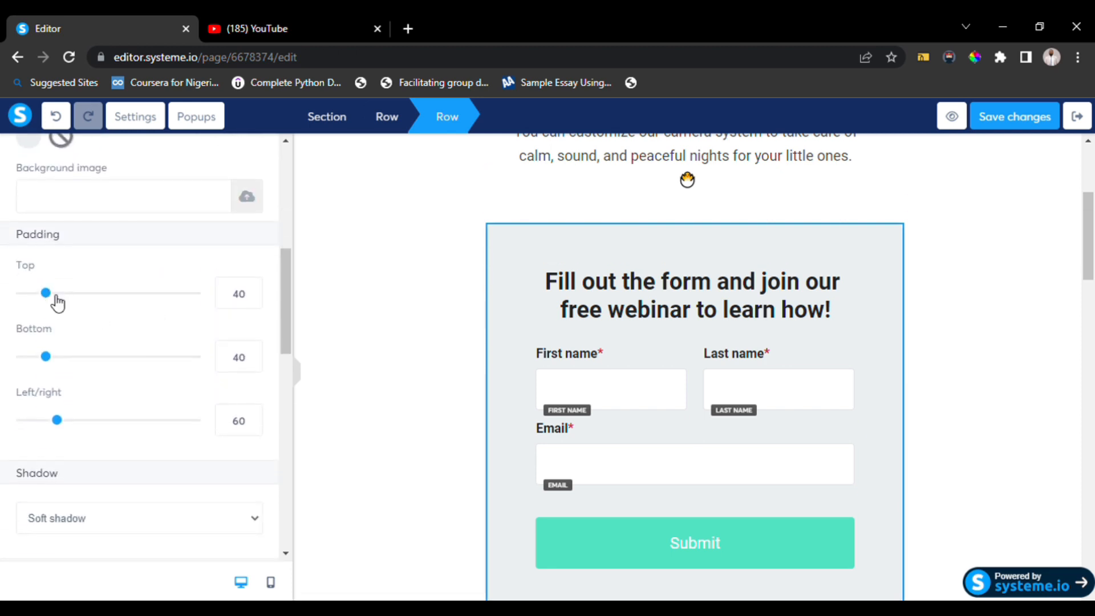
{"action": "left_click_drag", "start_coordinate": [48, 295], "coordinate": [27, 296]}
{"action": "left_click_drag", "start_coordinate": [46, 357], "coordinate": [38, 358]}
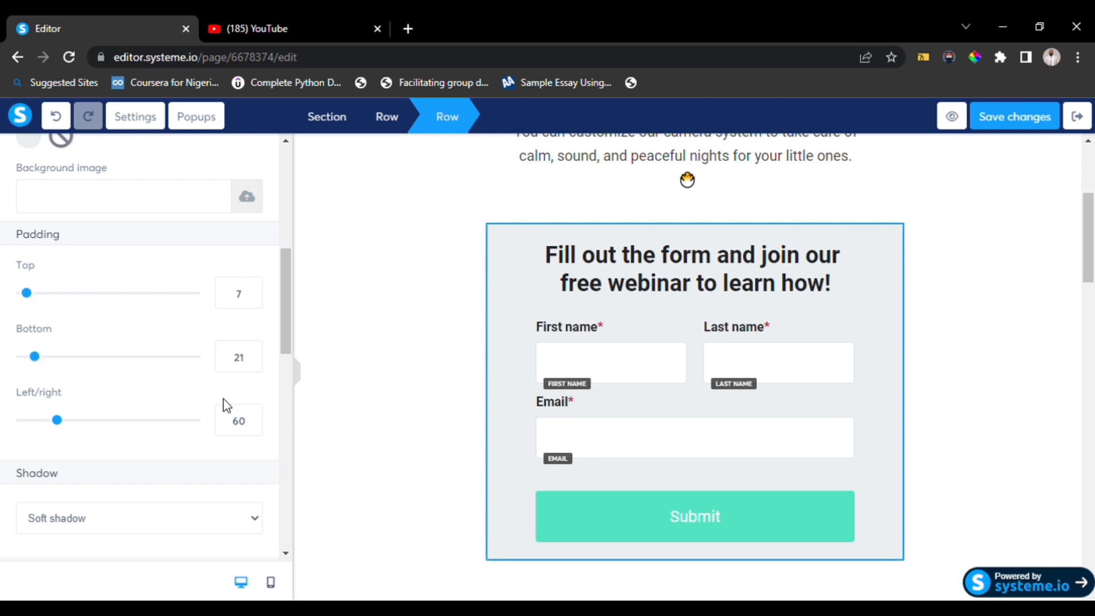
Change the form row's background color to a light green.
{"action": "left_click", "coordinate": [389, 379]}
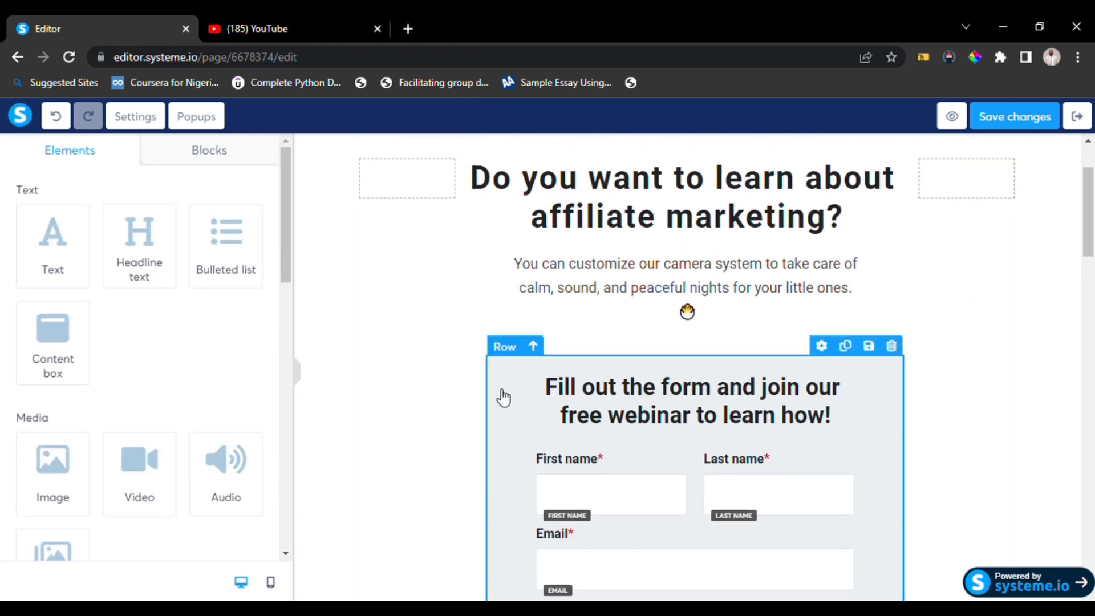
{"action": "left_click", "coordinate": [502, 358]}
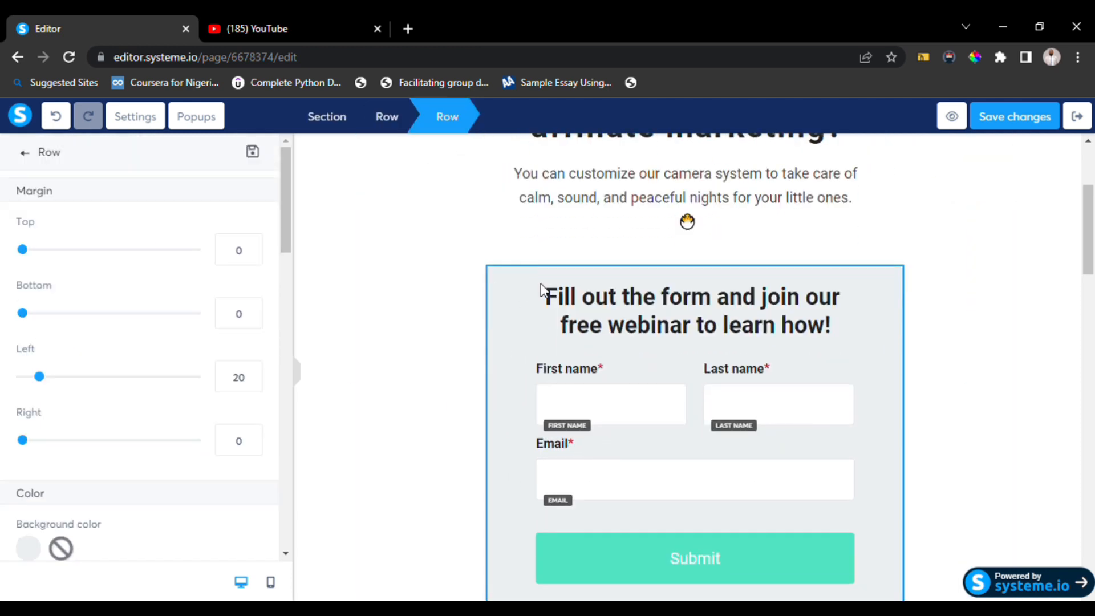
{"action": "scroll", "coordinate": [108, 485], "scroll_direction": "down", "scroll_amount": 3}
{"action": "left_click", "coordinate": [29, 406]}
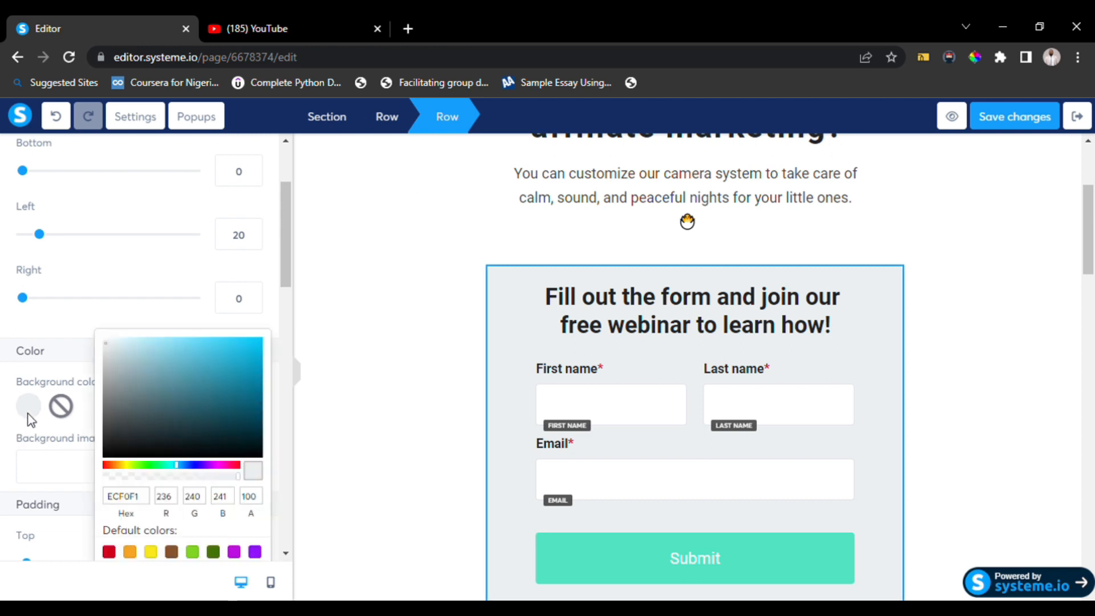
{"action": "left_click", "coordinate": [109, 552]}
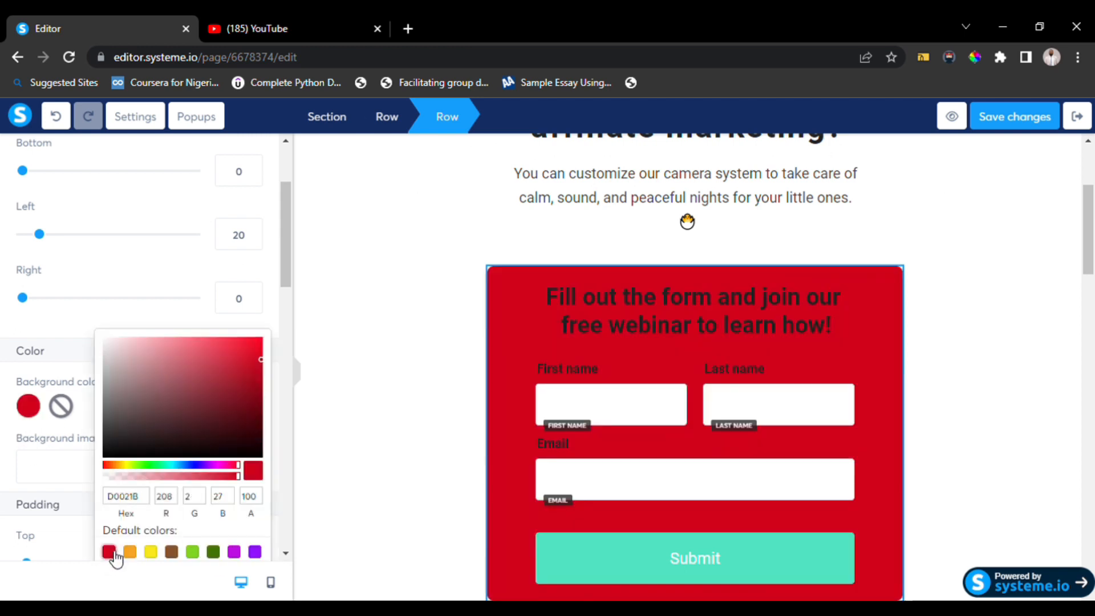
{"action": "left_click", "coordinate": [219, 465]}
{"action": "left_click", "coordinate": [227, 465]}
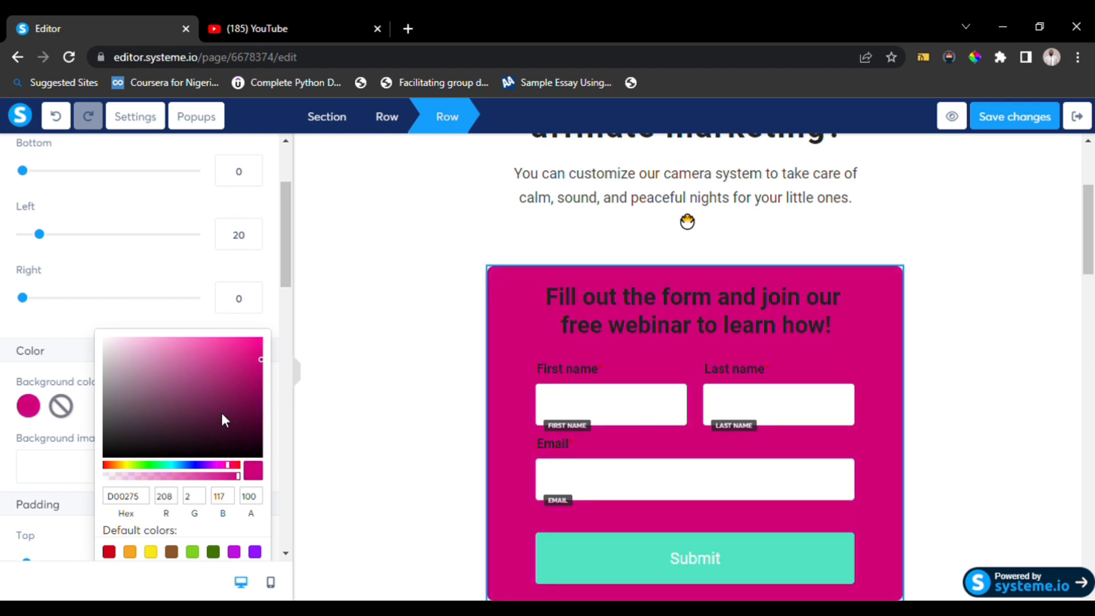
{"action": "left_click", "coordinate": [230, 365]}
{"action": "left_click", "coordinate": [143, 346]}
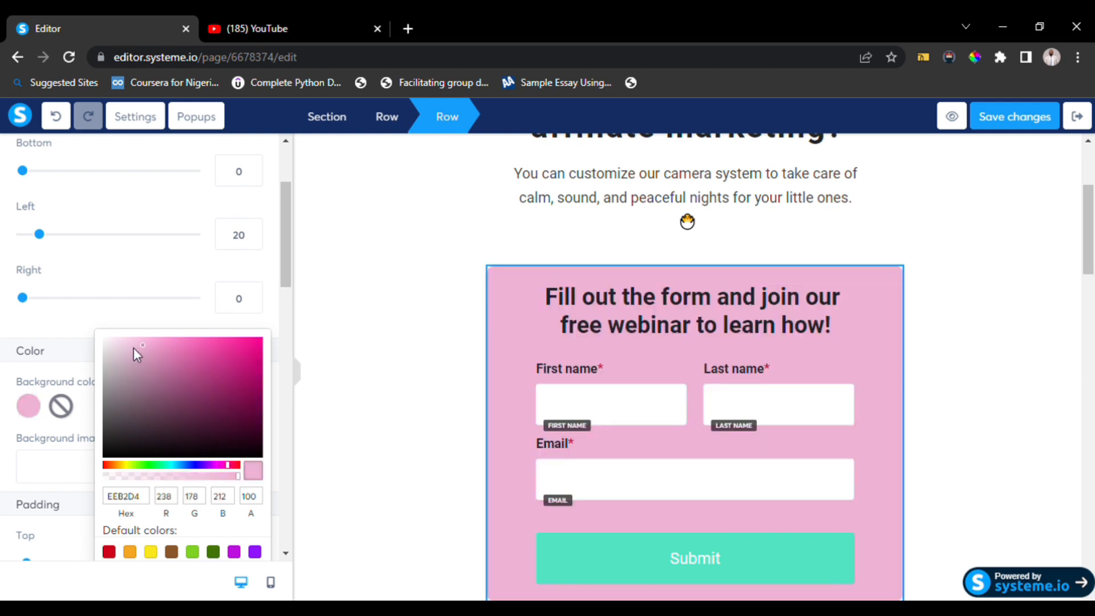
{"action": "left_click", "coordinate": [119, 346]}
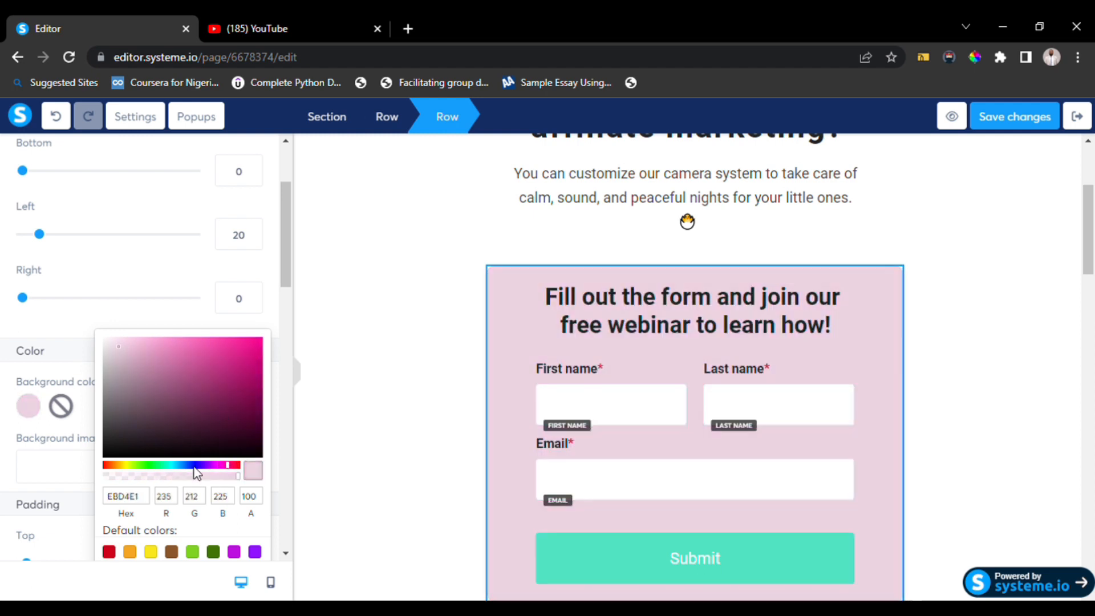
{"action": "left_click", "coordinate": [147, 466]}
{"action": "left_click", "coordinate": [135, 357]}
{"action": "left_click", "coordinate": [127, 337]}
{"action": "left_click", "coordinate": [113, 349]}
{"action": "left_click", "coordinate": [432, 436]}
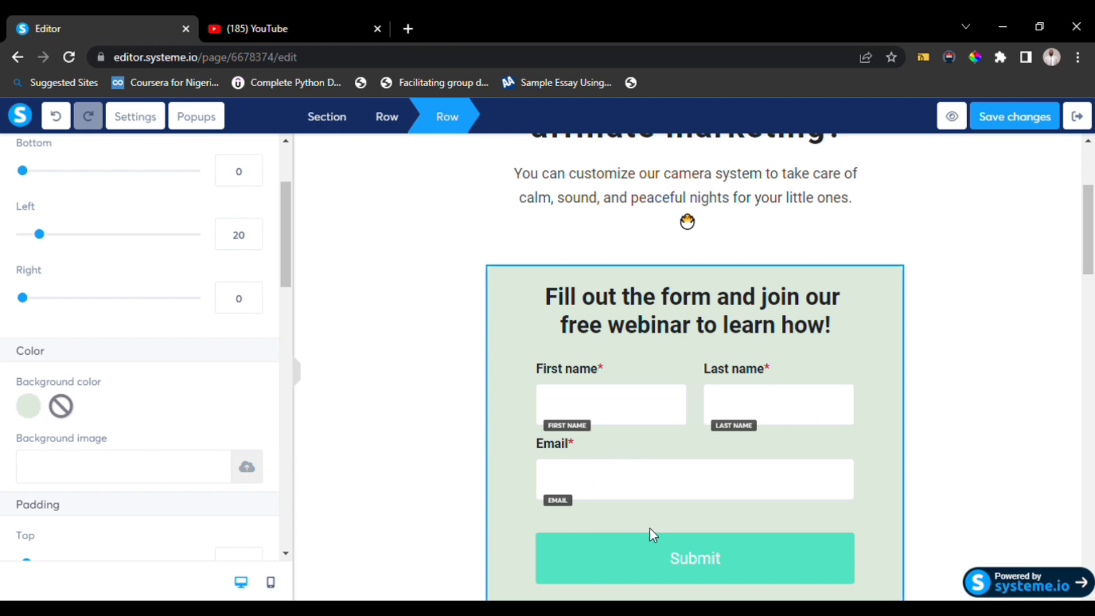
Change the form's submit button text to "Sign Up!" and its font size to 34.
{"action": "left_click", "coordinate": [708, 563]}
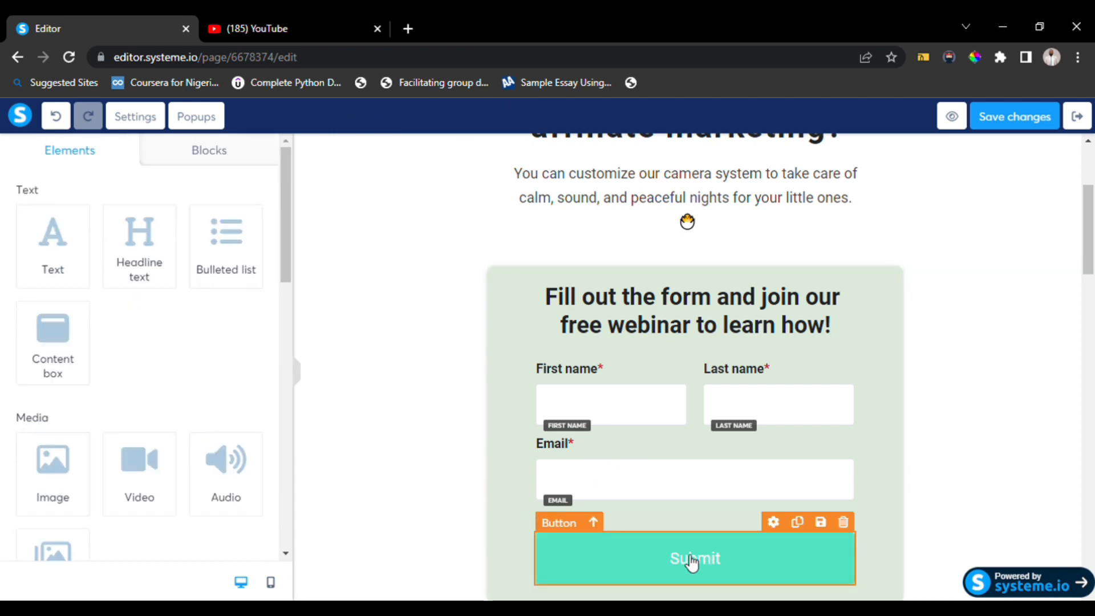
{"action": "left_click", "coordinate": [621, 550]}
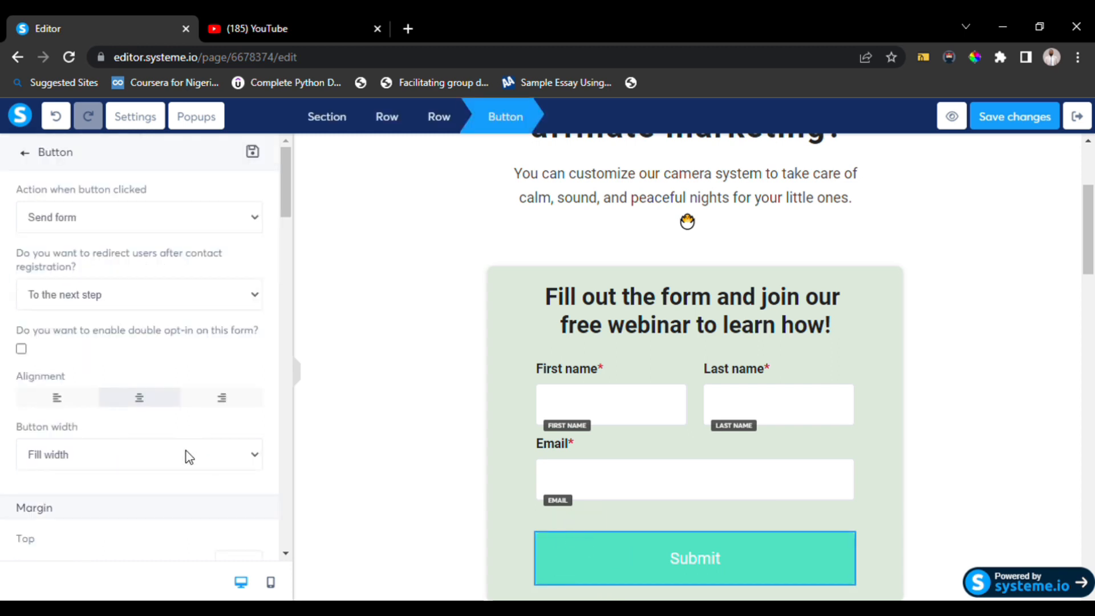
{"action": "scroll", "coordinate": [189, 456], "scroll_direction": "down", "scroll_amount": 10}
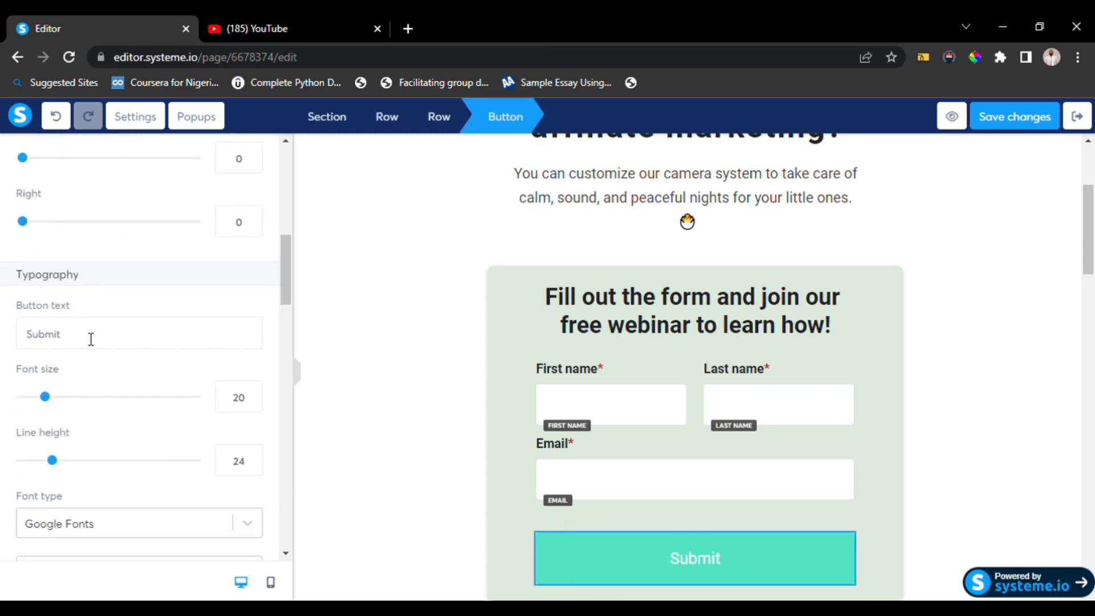
{"action": "left_click_drag", "start_coordinate": [91, 339], "coordinate": [1, 329]}
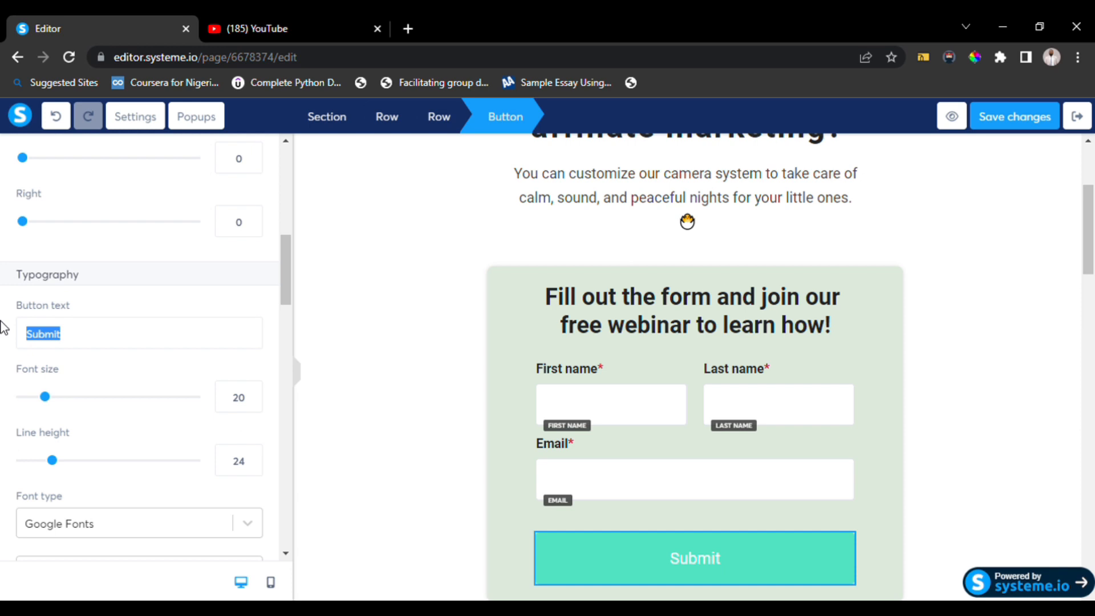
{"action": "key", "text": "BackSpace"}
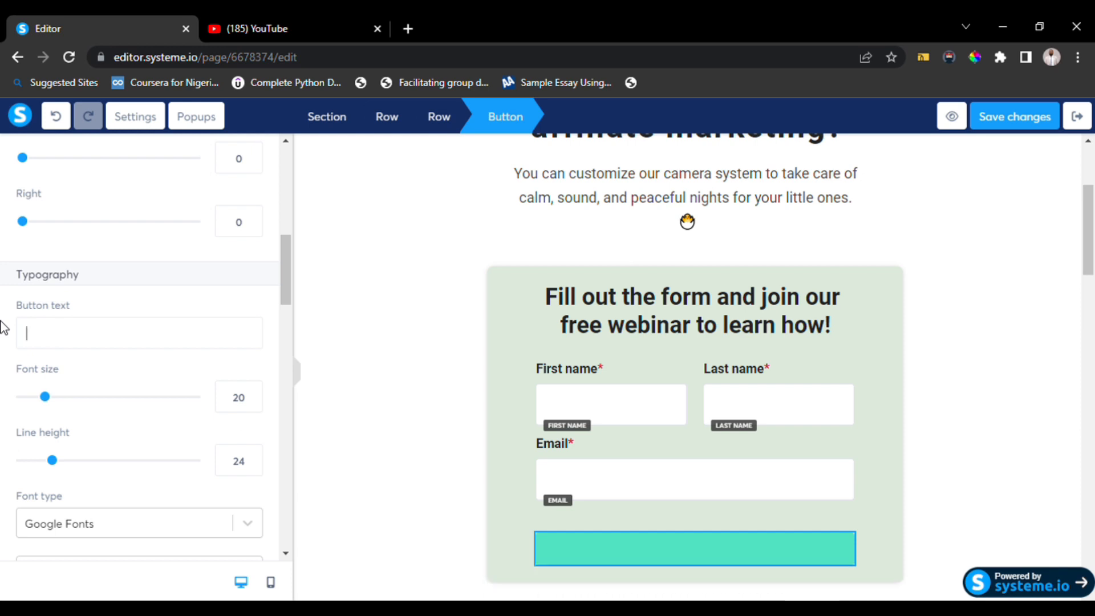
{"action": "type", "text": "Sign"}
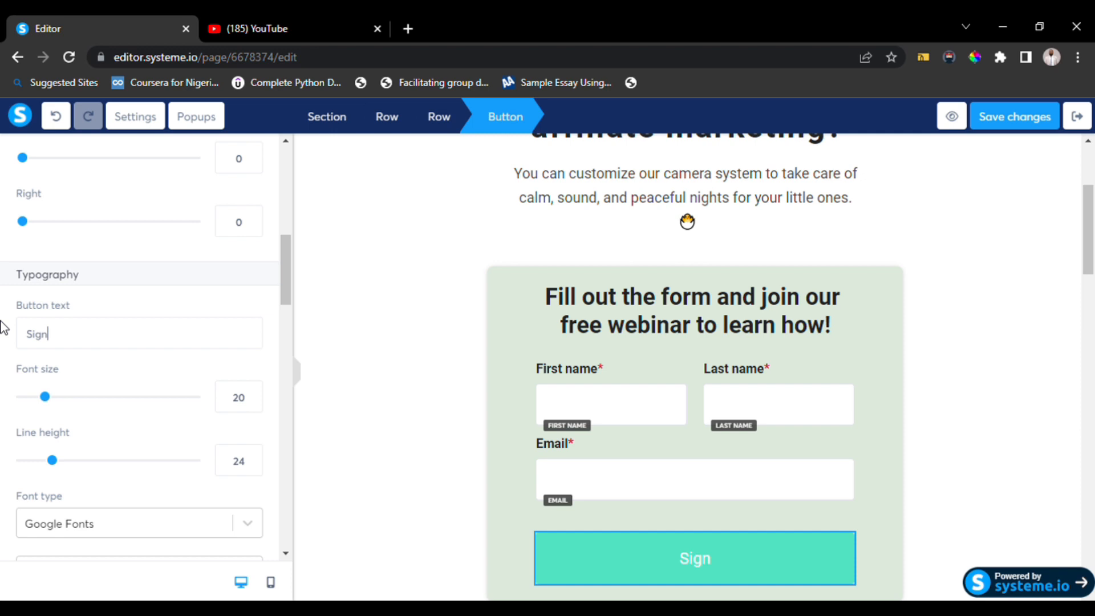
{"action": "type", "text": " Up!"}
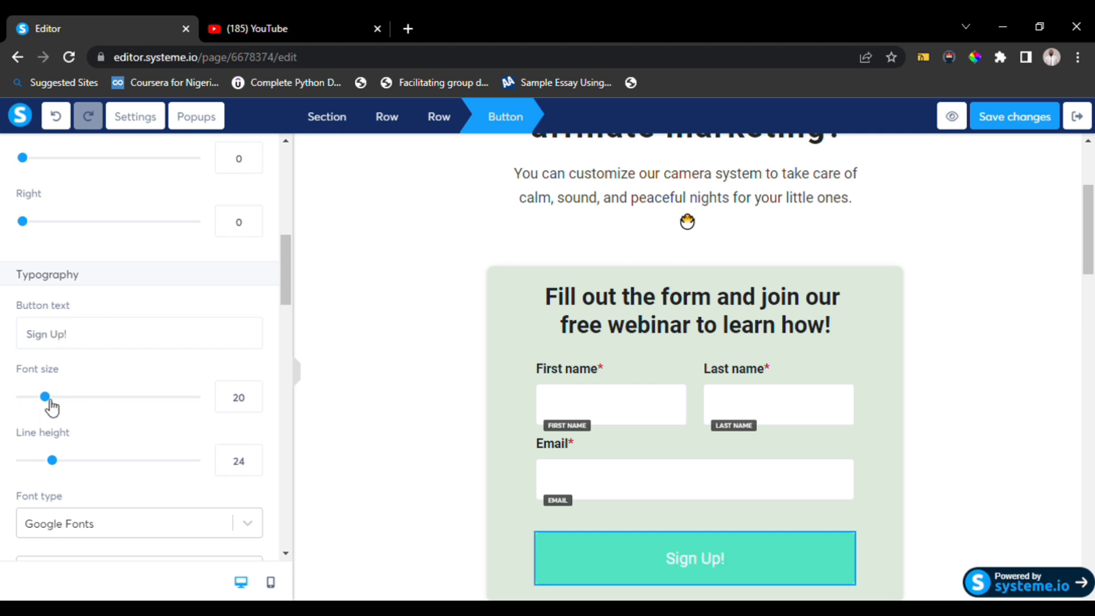
{"action": "left_click_drag", "start_coordinate": [56, 402], "coordinate": [77, 407]}
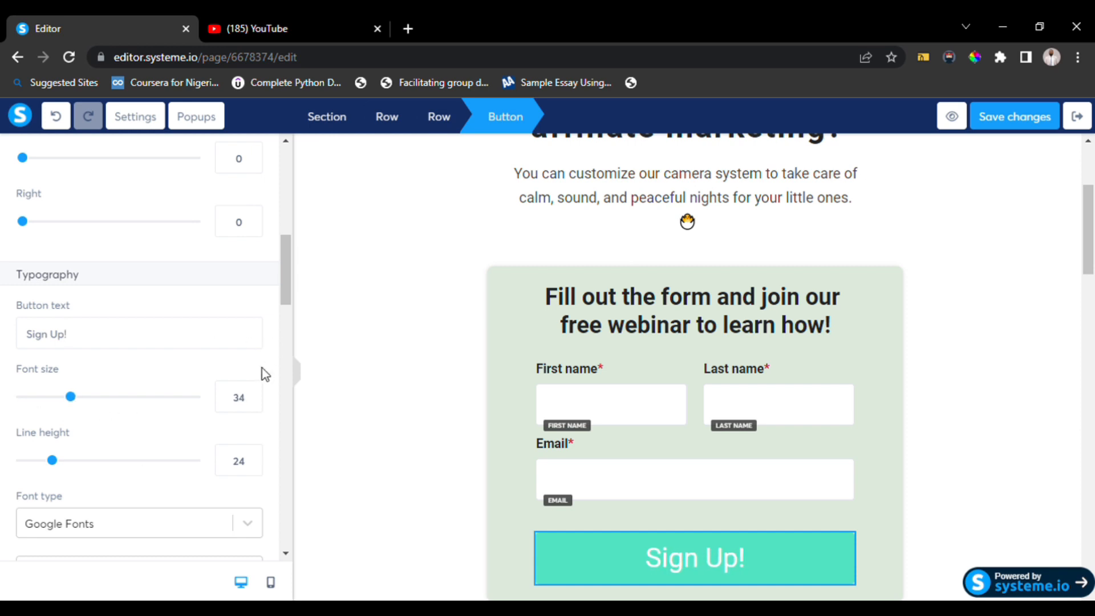
Delete the subtitle text paragraph below the headline.
{"action": "left_click", "coordinate": [508, 489]}
{"action": "scroll", "coordinate": [509, 489], "scroll_direction": "up", "scroll_amount": 3}
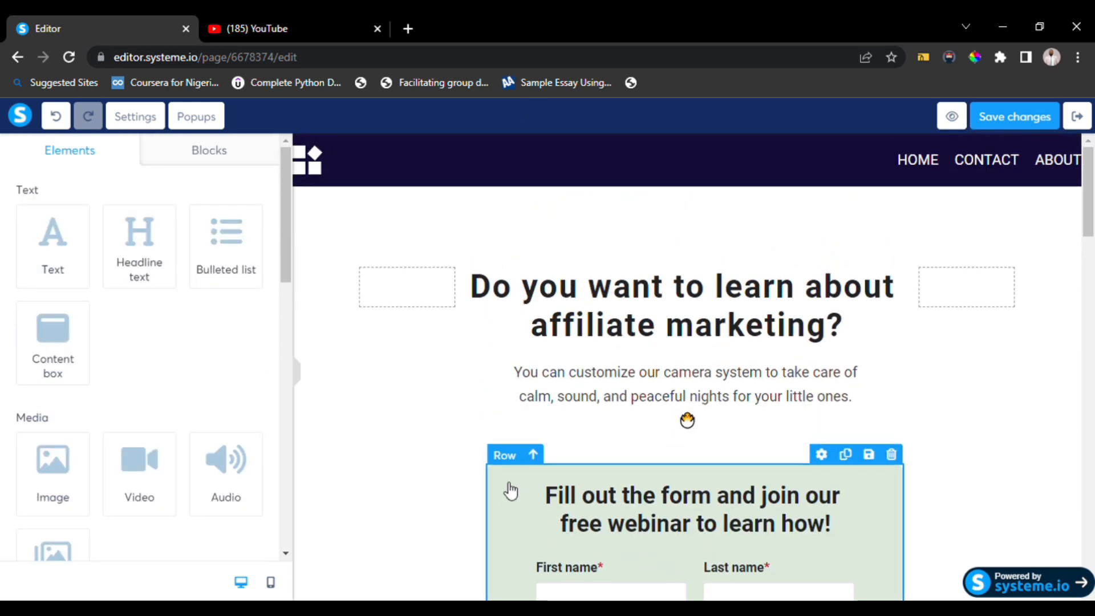
{"action": "left_click", "coordinate": [653, 394]}
{"action": "left_click", "coordinate": [930, 385]}
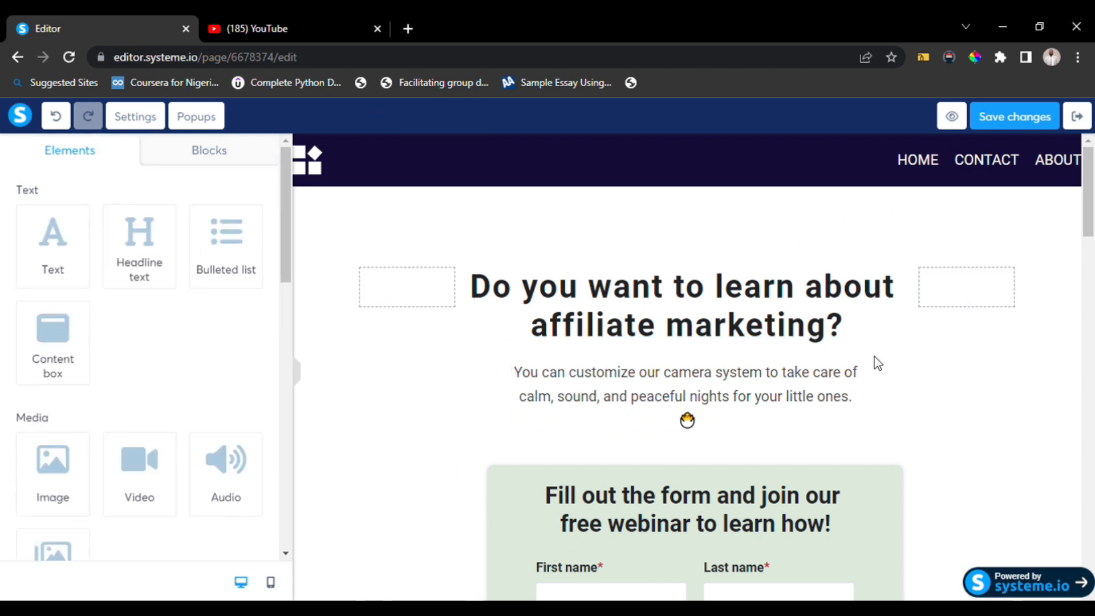
{"action": "left_click", "coordinate": [857, 365]}
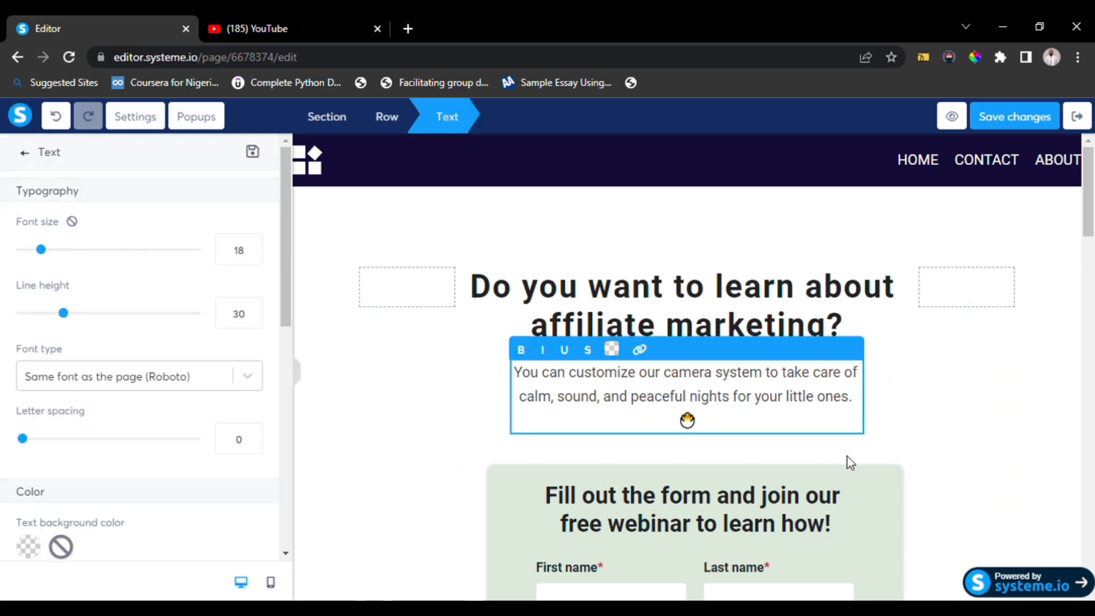
{"action": "left_click", "coordinate": [907, 410]}
{"action": "left_click", "coordinate": [852, 350]}
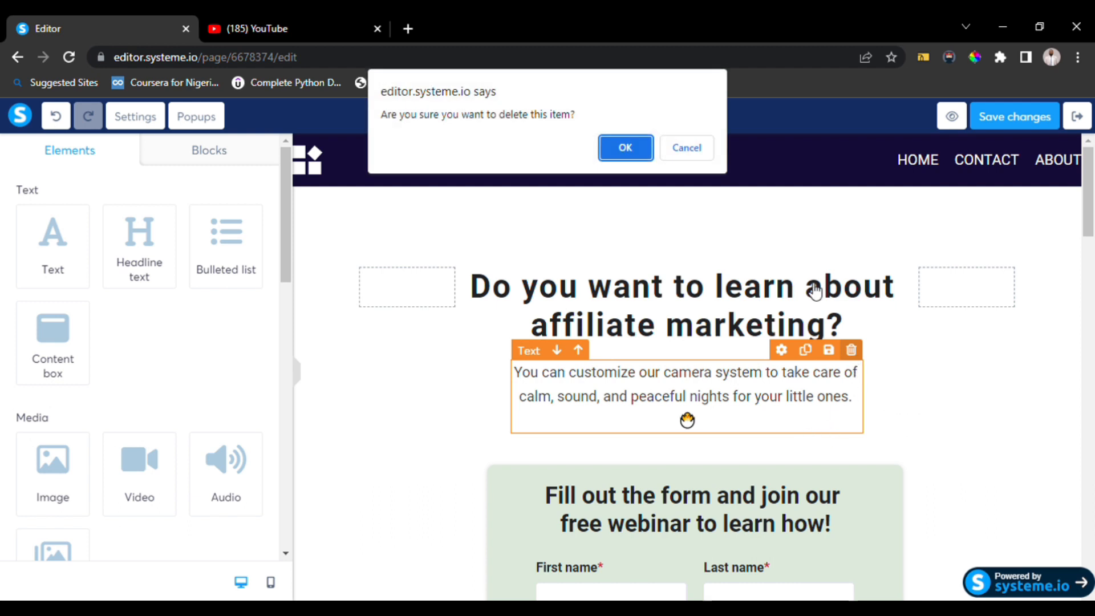
{"action": "left_click", "coordinate": [627, 147]}
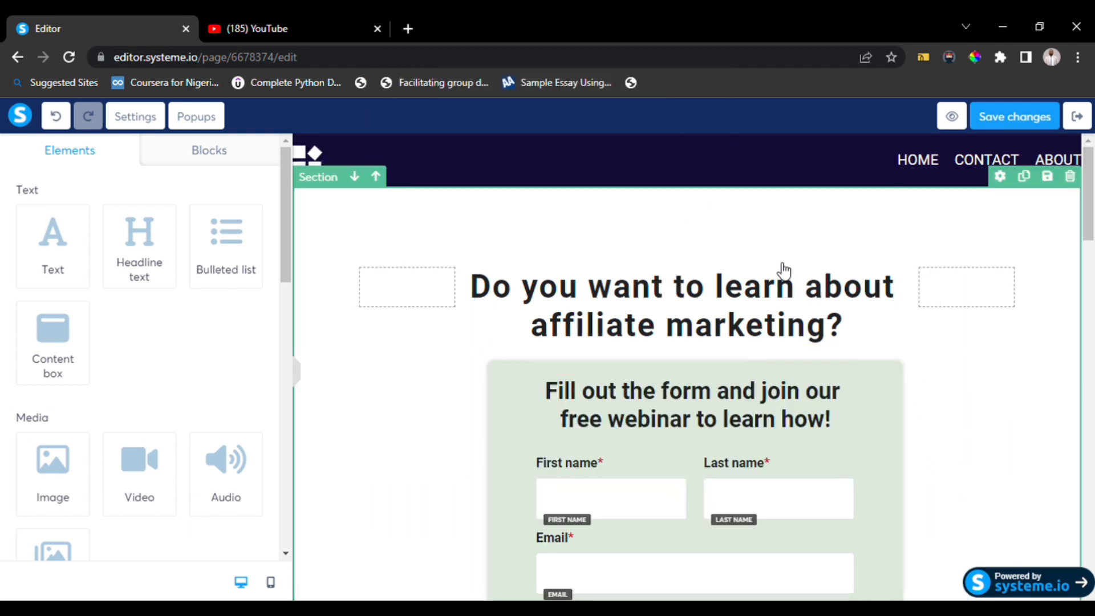
Set the headline's letter spacing to 0.
{"action": "scroll", "coordinate": [784, 273], "scroll_direction": "down", "scroll_amount": 3}
{"action": "scroll", "coordinate": [784, 273], "scroll_direction": "up", "scroll_amount": 3}
{"action": "left_click", "coordinate": [761, 307]}
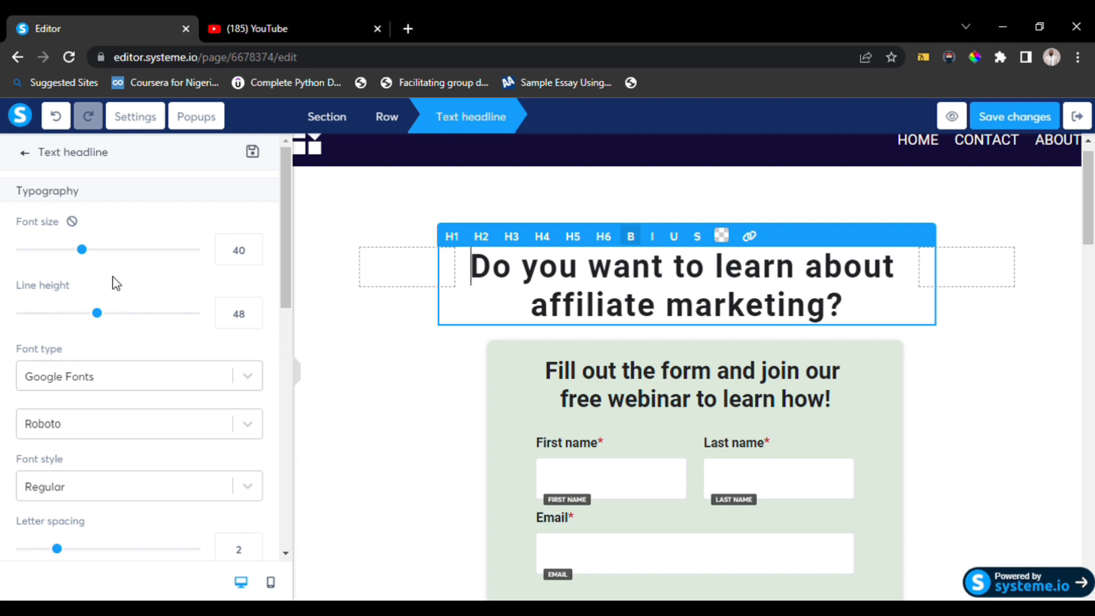
{"action": "scroll", "coordinate": [105, 384], "scroll_direction": "down", "scroll_amount": 3}
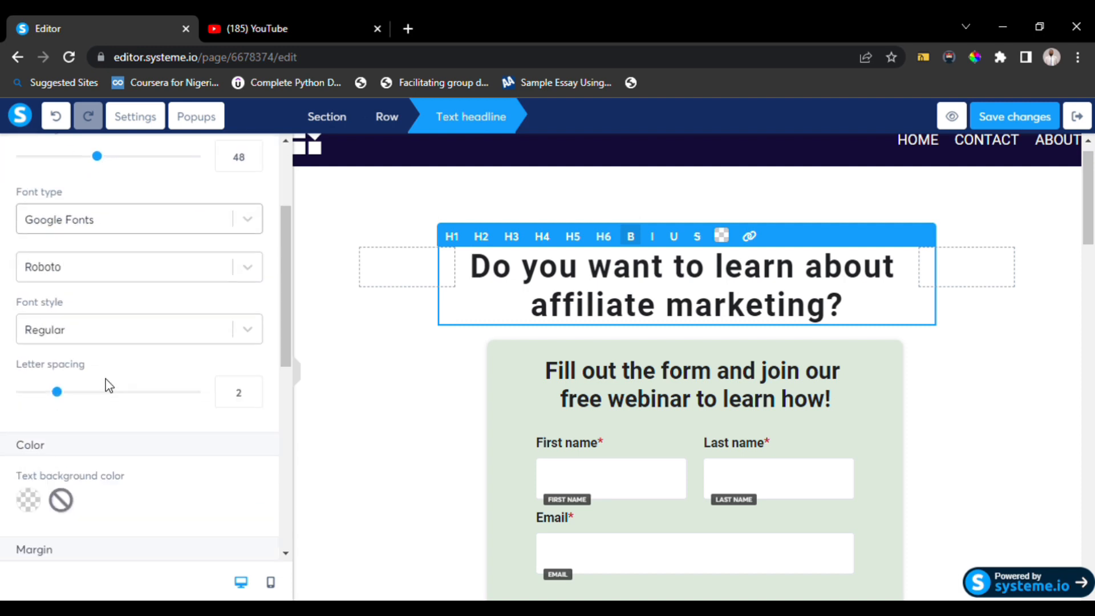
{"action": "left_click_drag", "start_coordinate": [59, 394], "coordinate": [31, 395]}
{"action": "scroll", "coordinate": [157, 470], "scroll_direction": "down", "scroll_amount": 6}
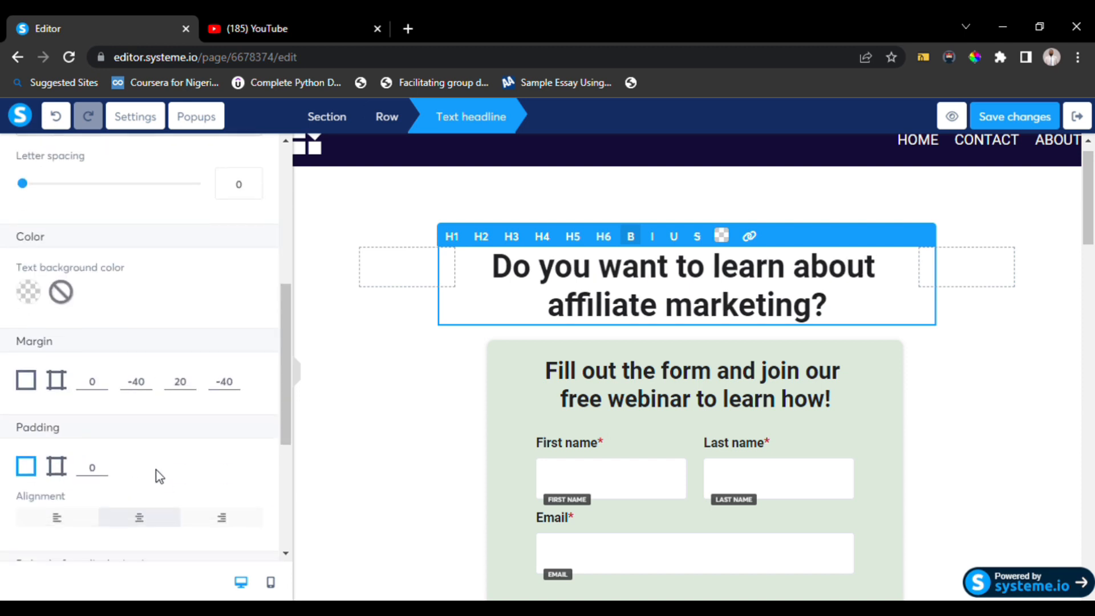
{"action": "scroll", "coordinate": [173, 433], "scroll_direction": "down", "scroll_amount": 2}
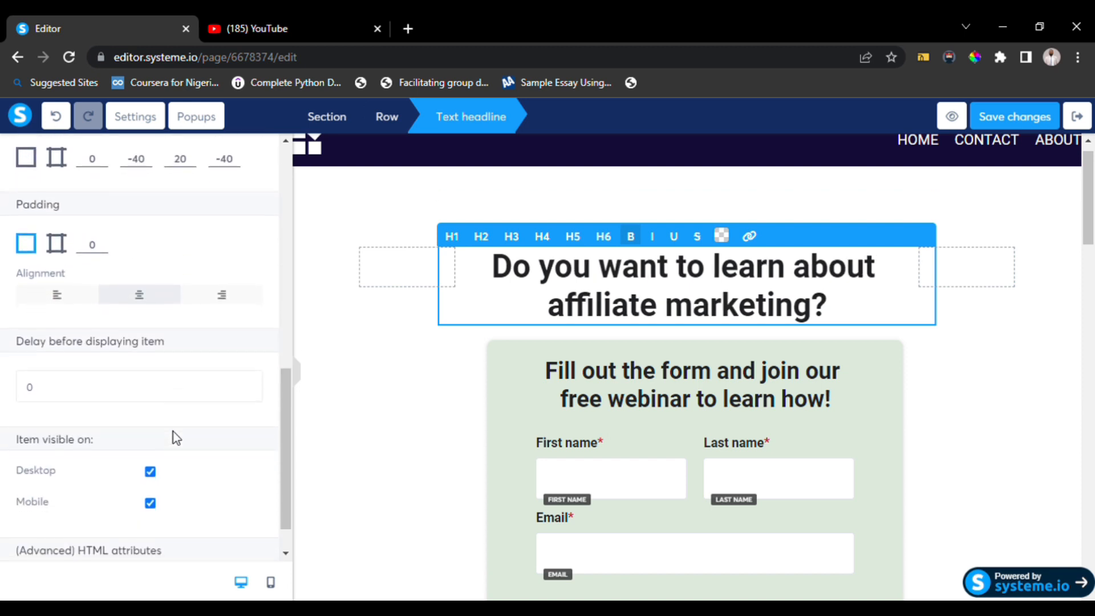
Set the headline's line height to 42.
{"action": "left_click", "coordinate": [439, 339]}
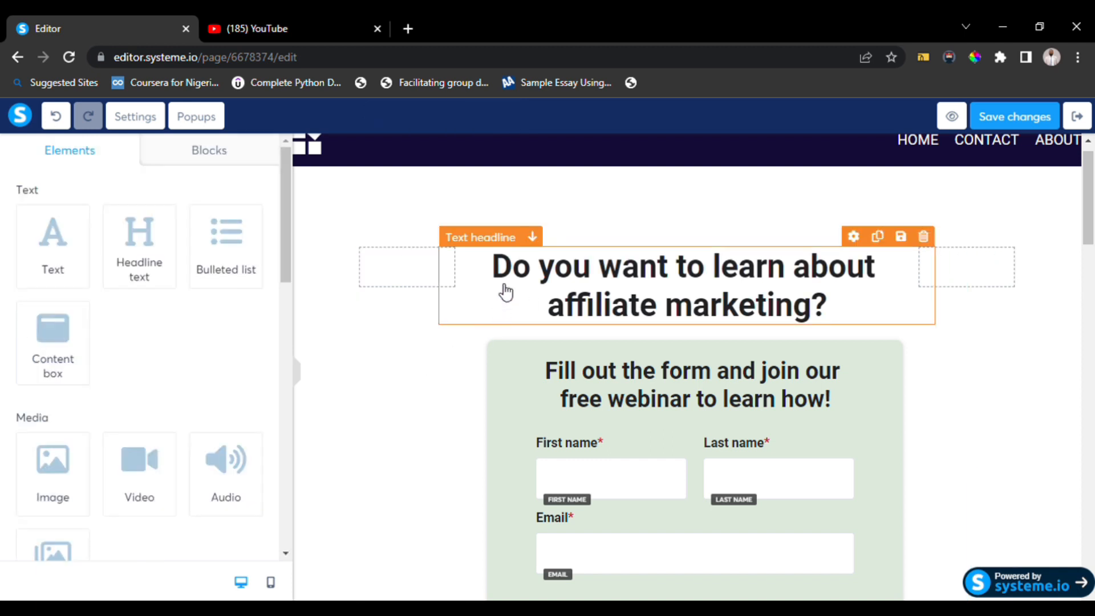
{"action": "left_click", "coordinate": [494, 243]}
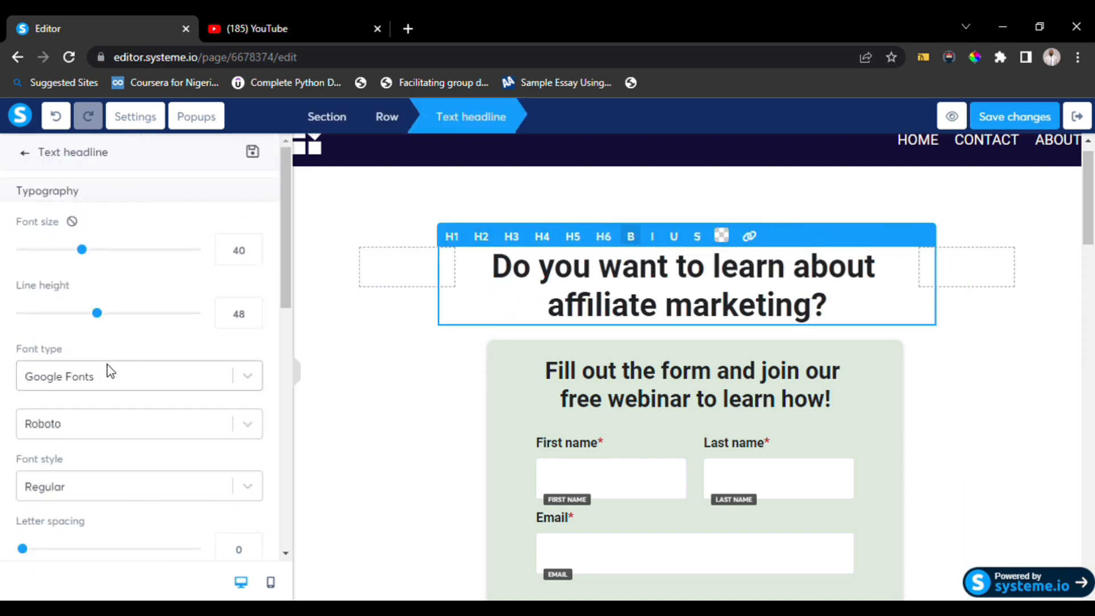
{"action": "scroll", "coordinate": [131, 333], "scroll_direction": "down", "scroll_amount": 3}
{"action": "scroll", "coordinate": [132, 332], "scroll_direction": "down", "scroll_amount": 7}
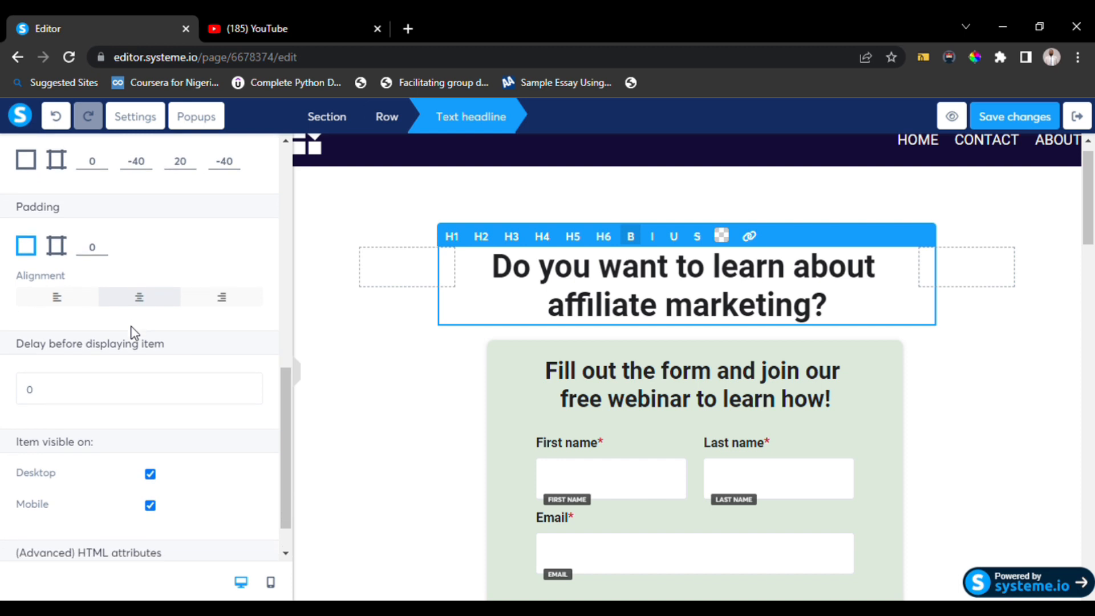
{"action": "scroll", "coordinate": [132, 332], "scroll_direction": "up", "scroll_amount": 10}
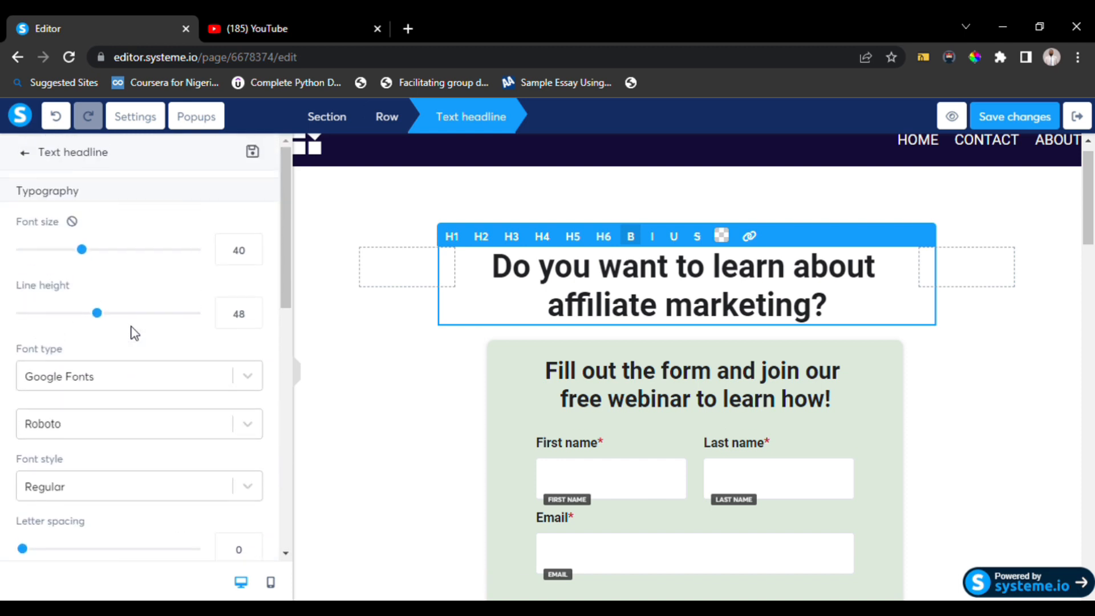
{"action": "mouse_move", "coordinate": [105, 318]}
{"action": "left_mouse_down"}
{"action": "mouse_move", "coordinate": [127, 318]}
{"action": "mouse_move", "coordinate": [90, 325]}
{"action": "left_mouse_up"}
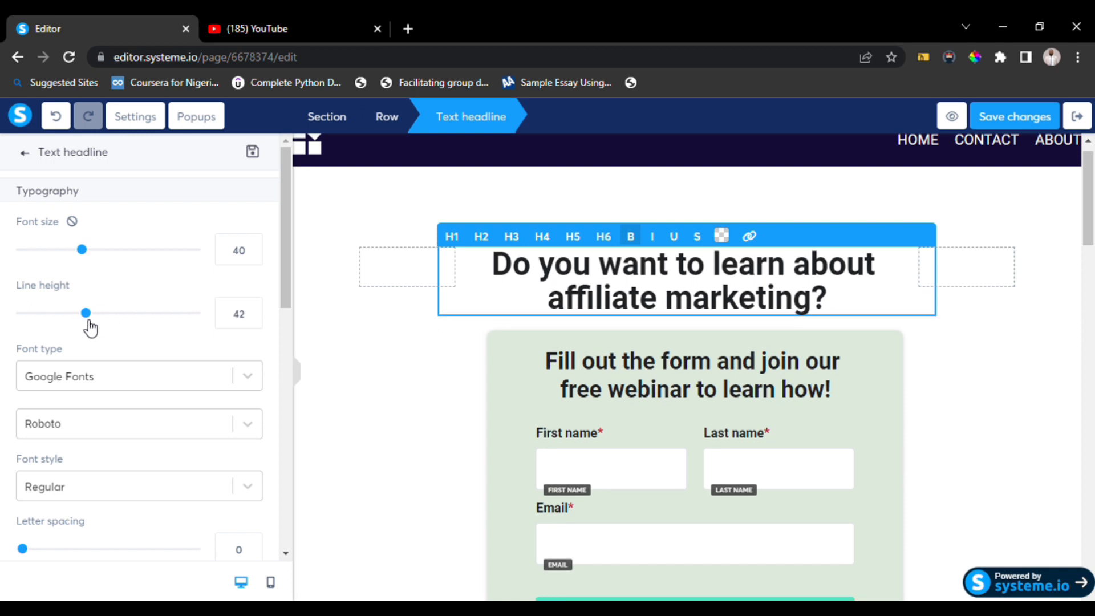
Try to open a preview of the squeeze page and dismiss the connection error.
{"action": "left_click", "coordinate": [432, 329]}
{"action": "scroll", "coordinate": [429, 343], "scroll_direction": "down", "scroll_amount": 1}
{"action": "left_click", "coordinate": [429, 342]}
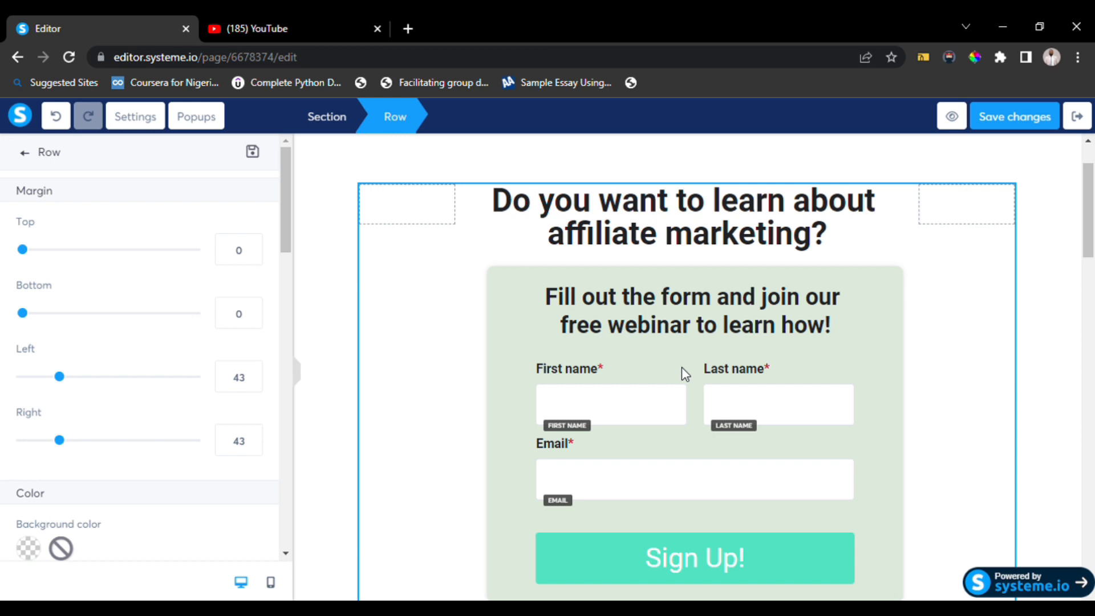
{"action": "left_click", "coordinate": [951, 116]}
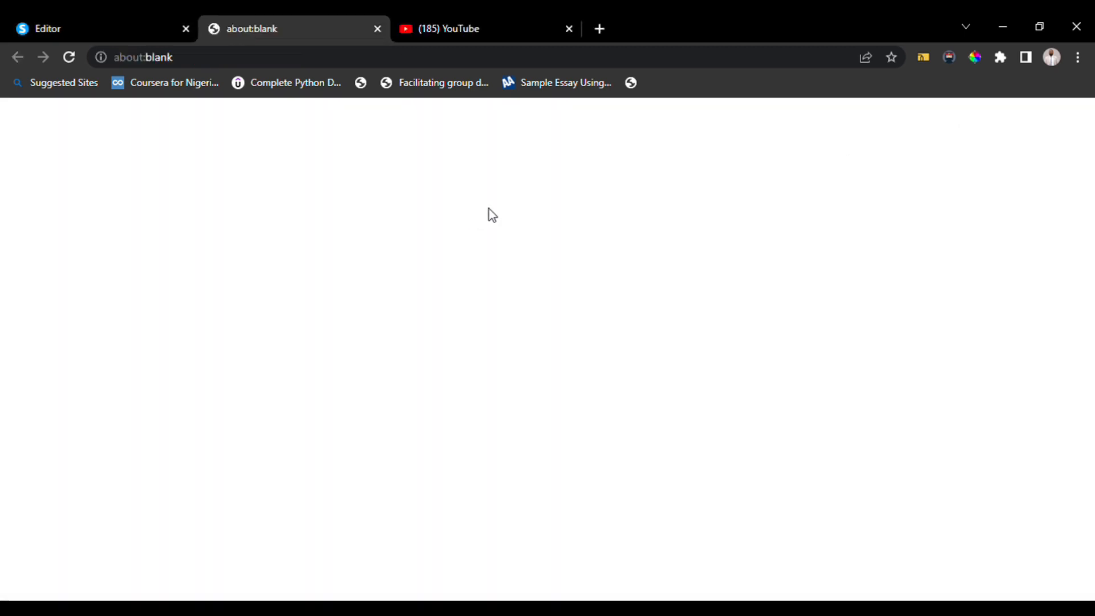
{"action": "left_click", "coordinate": [377, 29]}
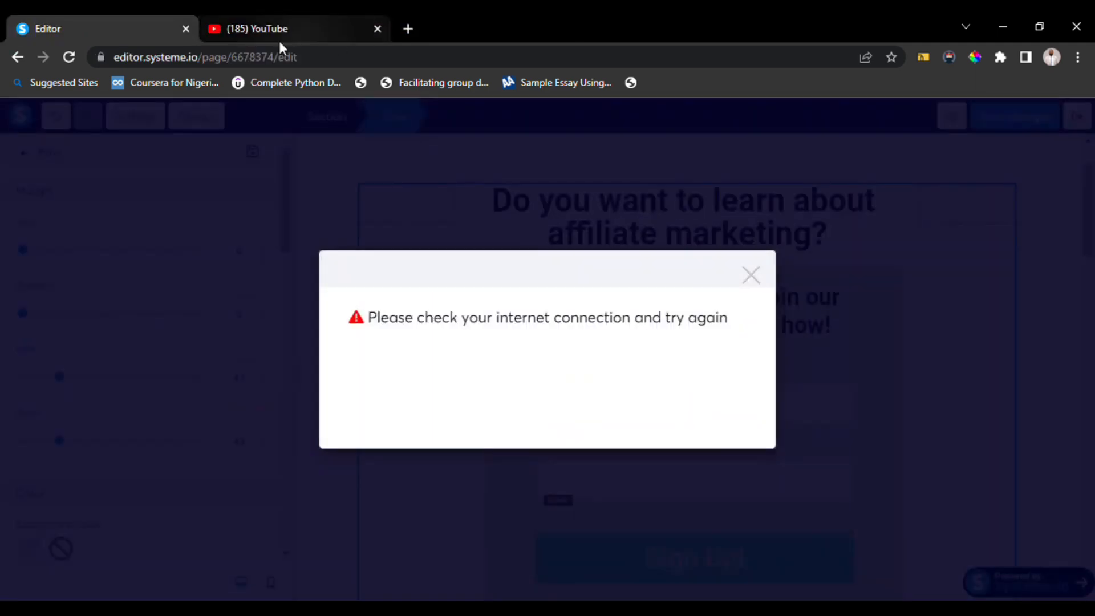
{"action": "left_click", "coordinate": [750, 276]}
Save the changes and review the squeeze page in preview, muting the video and closing the popup.
{"action": "left_click", "coordinate": [1017, 120]}
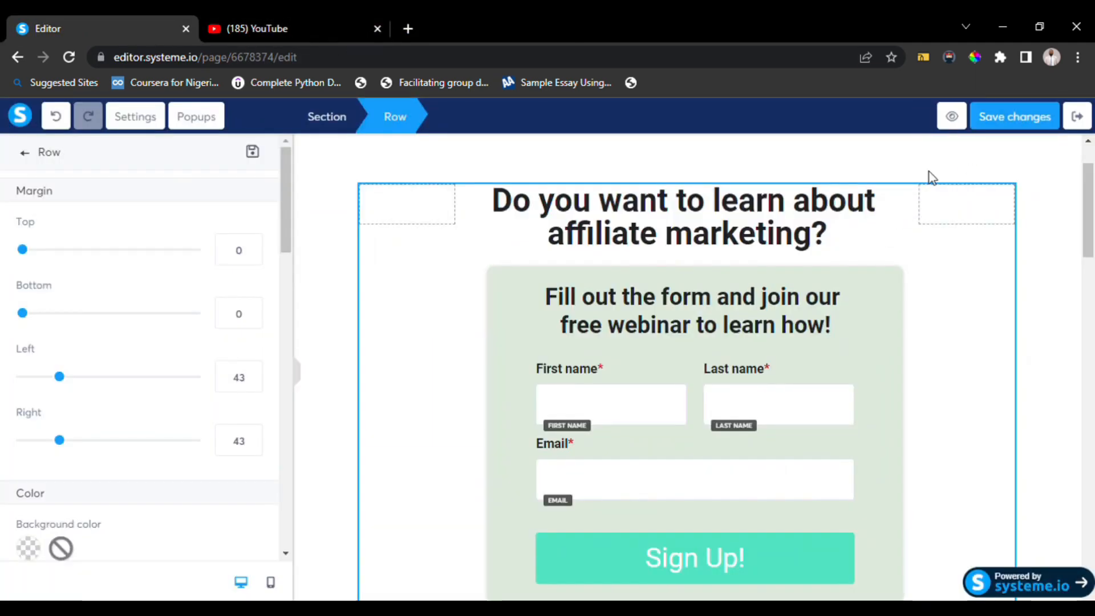
{"action": "left_click", "coordinate": [953, 116]}
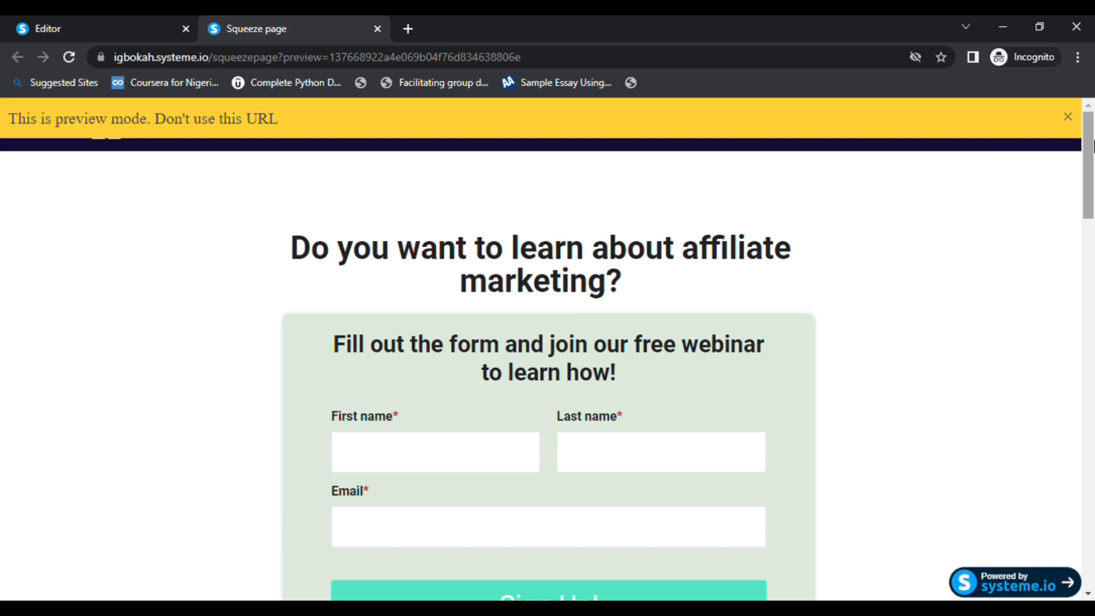
{"action": "left_click", "coordinate": [1068, 117]}
{"action": "scroll", "coordinate": [689, 285], "scroll_direction": "down", "scroll_amount": 10}
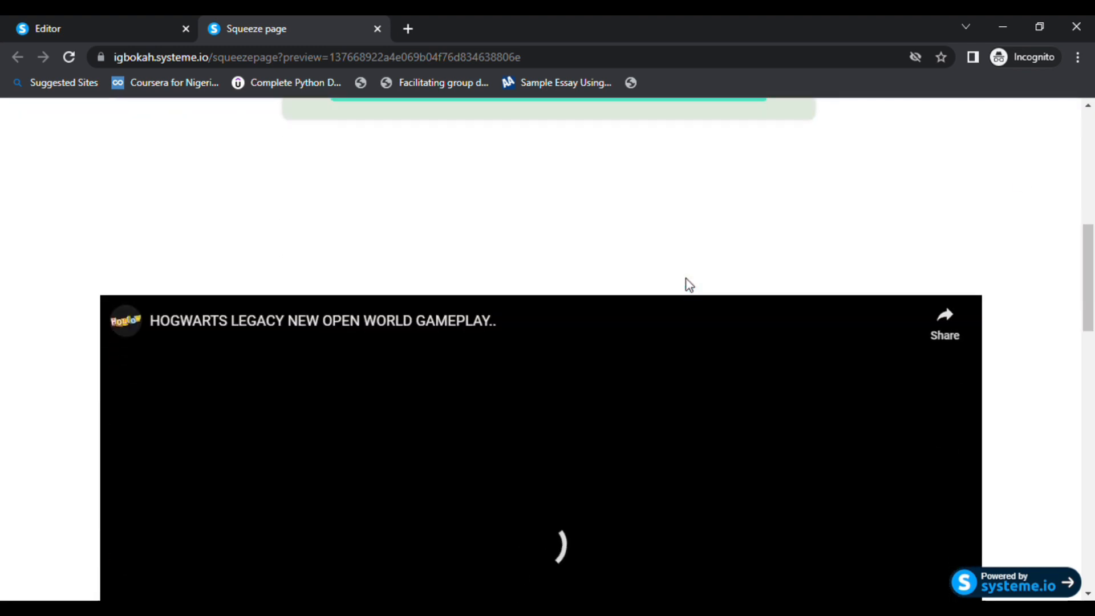
{"action": "scroll", "coordinate": [690, 285], "scroll_direction": "up", "scroll_amount": 1}
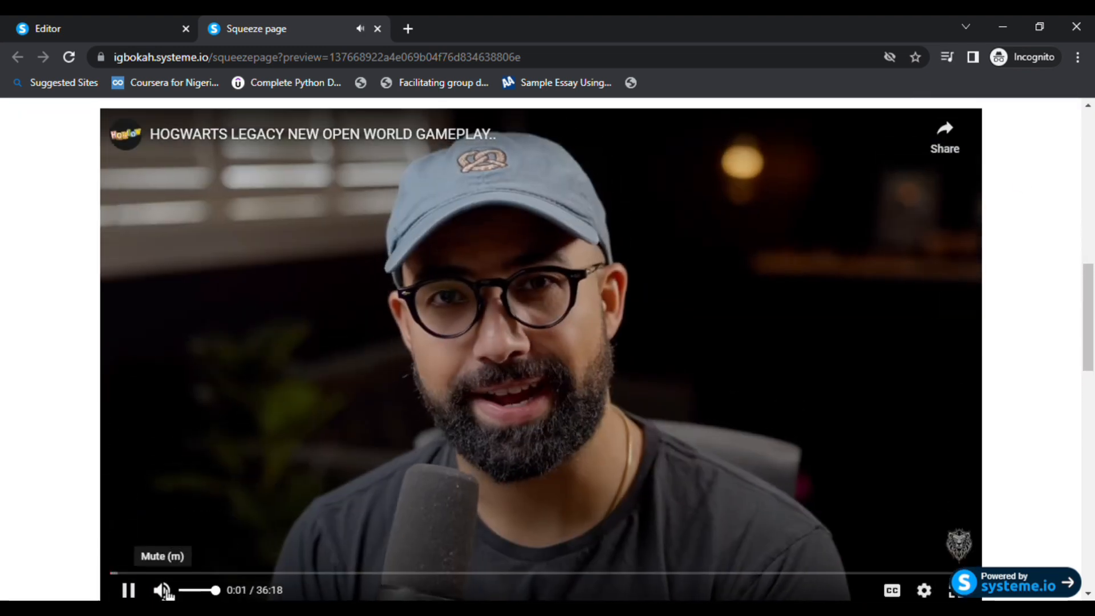
{"action": "left_click", "coordinate": [162, 590]}
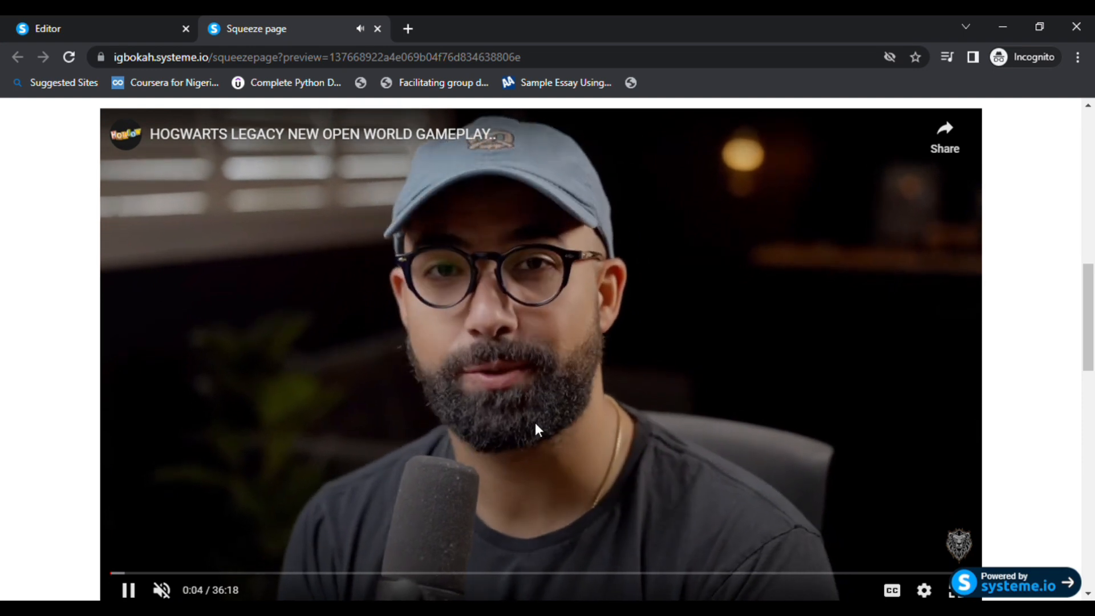
{"action": "scroll", "coordinate": [535, 423], "scroll_direction": "up", "scroll_amount": 3}
{"action": "scroll", "coordinate": [536, 423], "scroll_direction": "down", "scroll_amount": 15}
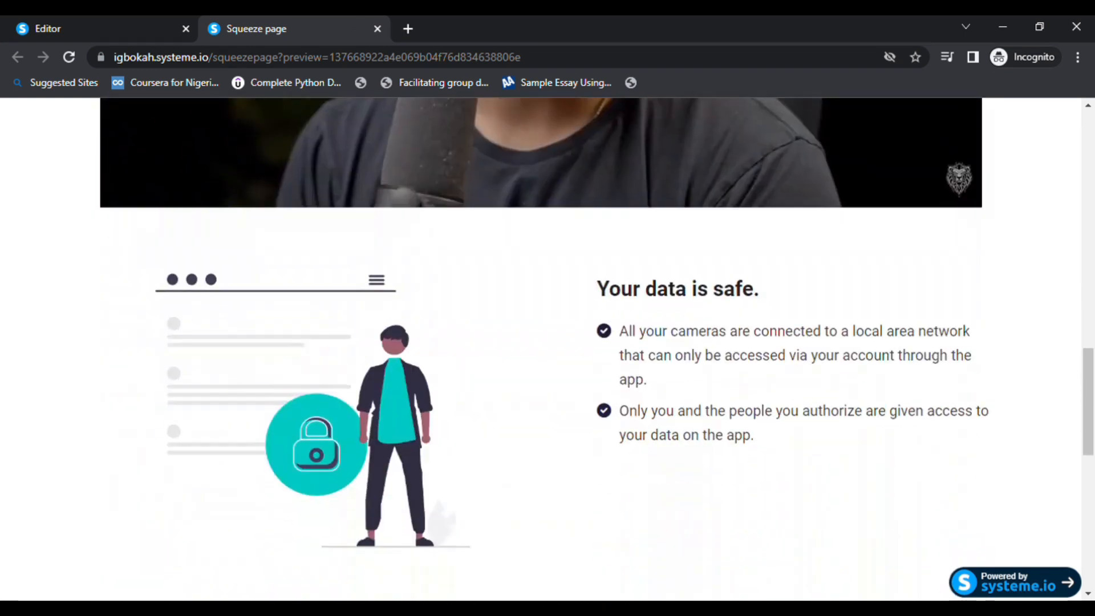
{"action": "scroll", "coordinate": [541, 348], "scroll_direction": "up", "scroll_amount": 2}
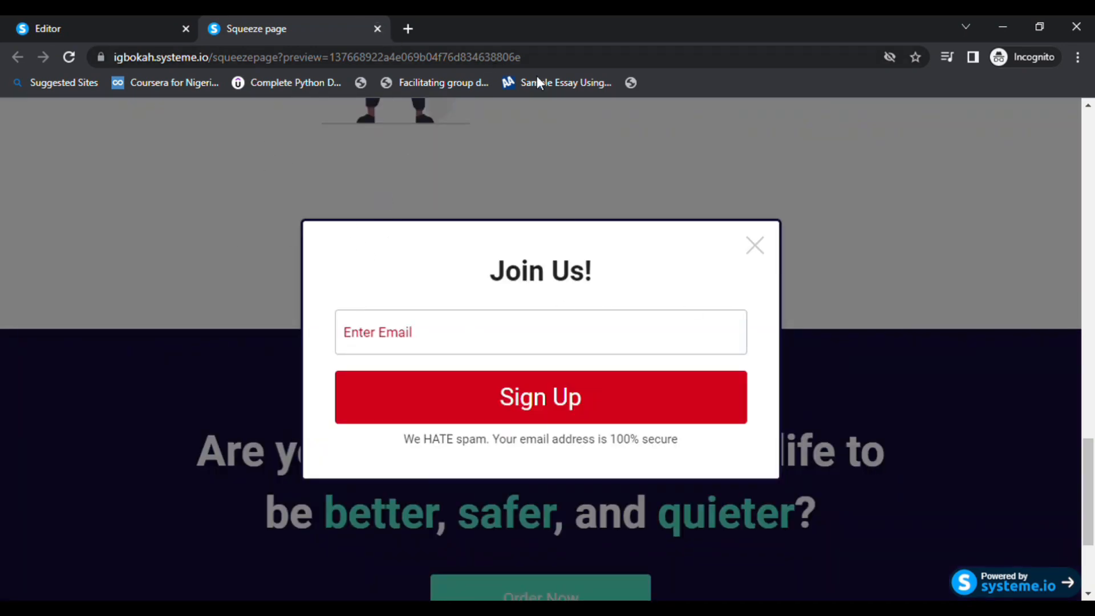
{"action": "left_click", "coordinate": [764, 247]}
{"action": "left_click", "coordinate": [377, 28]}
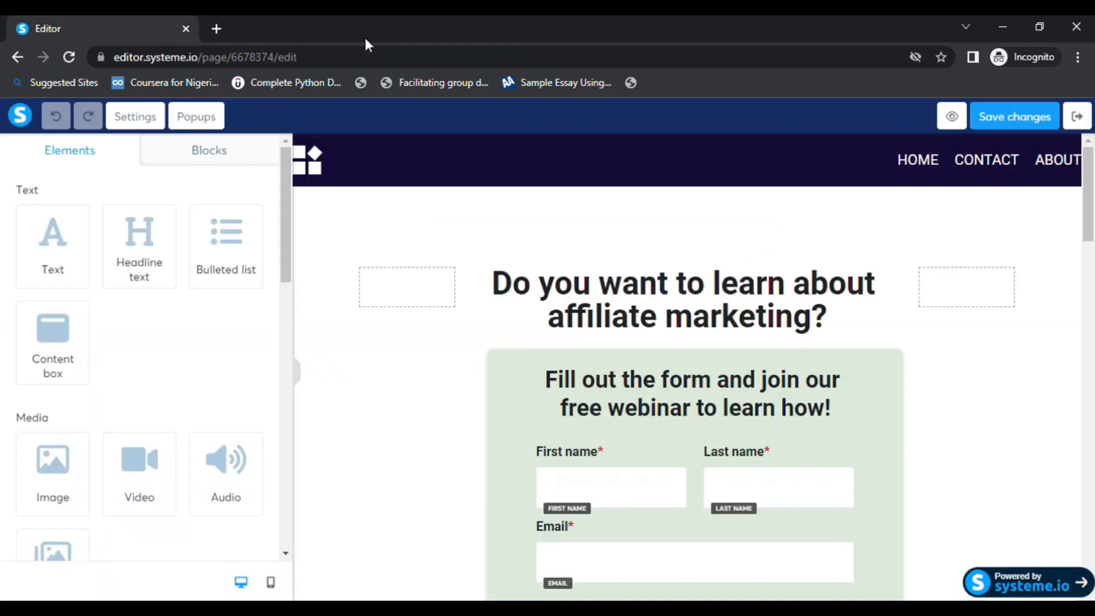
Examine the section, image and bulleted list below the video in the editor.
{"action": "scroll", "coordinate": [518, 331], "scroll_direction": "down", "scroll_amount": 5}
{"action": "scroll", "coordinate": [519, 331], "scroll_direction": "down", "scroll_amount": 10}
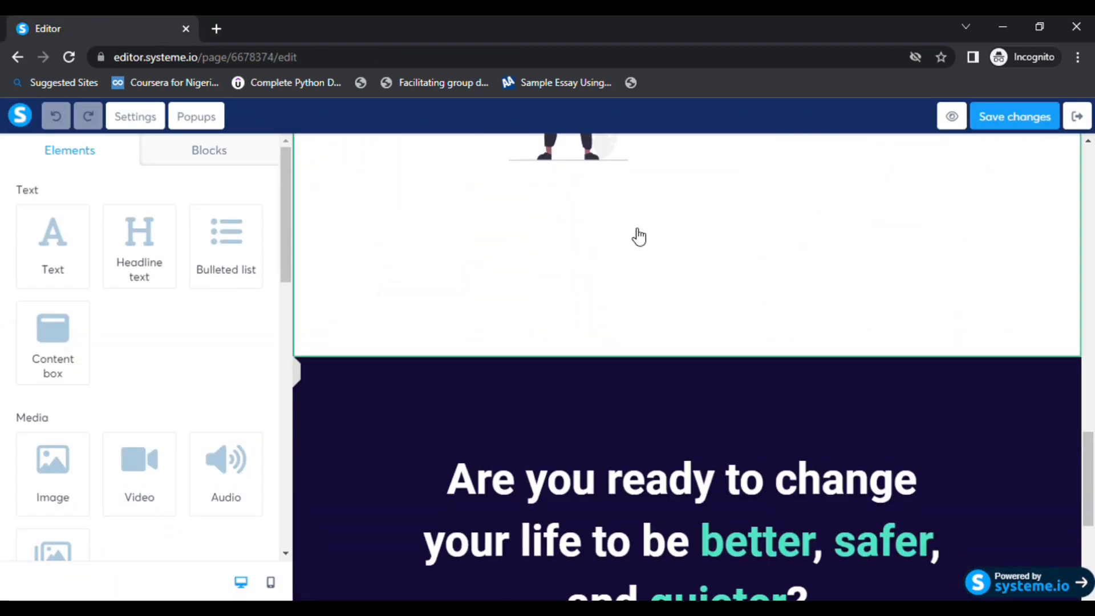
{"action": "left_click", "coordinate": [638, 232]}
{"action": "scroll", "coordinate": [595, 188], "scroll_direction": "up", "scroll_amount": 3}
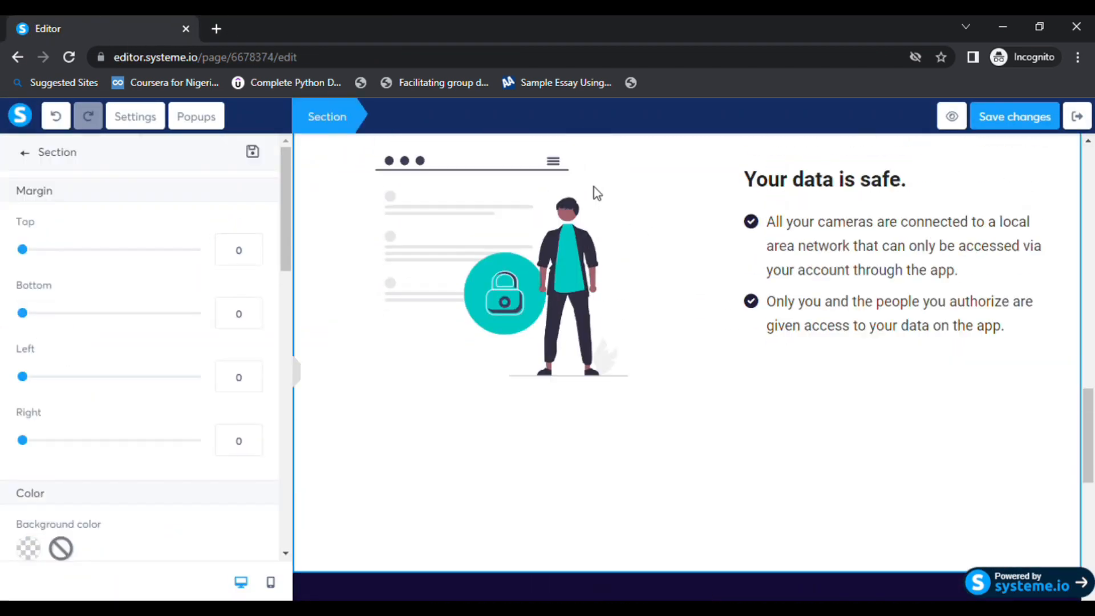
{"action": "left_click", "coordinate": [596, 189]}
{"action": "left_click", "coordinate": [626, 367]}
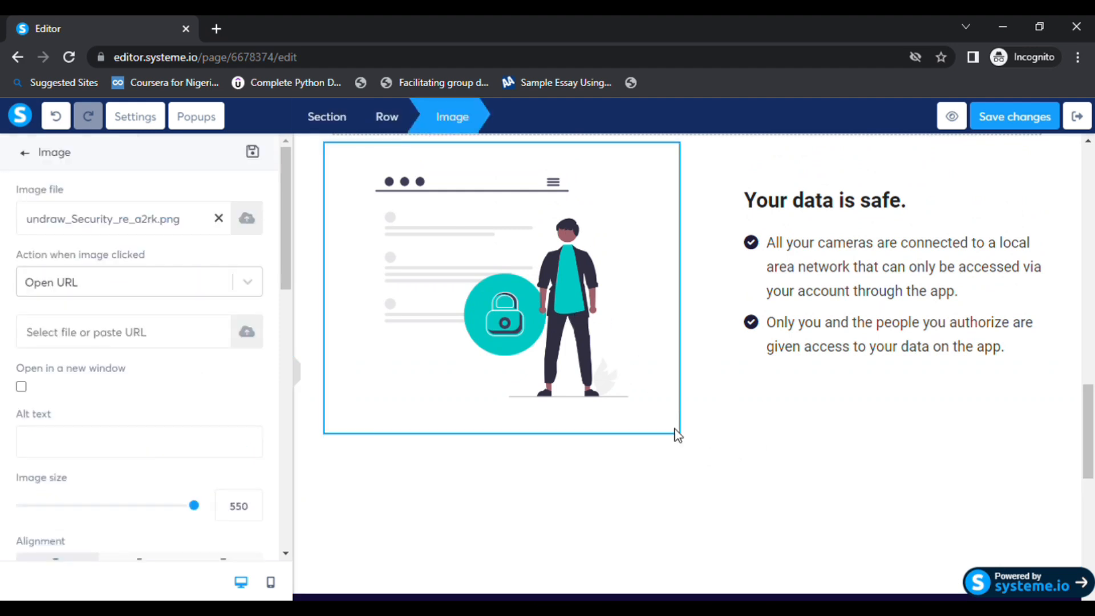
{"action": "scroll", "coordinate": [77, 409], "scroll_direction": "down", "scroll_amount": 1}
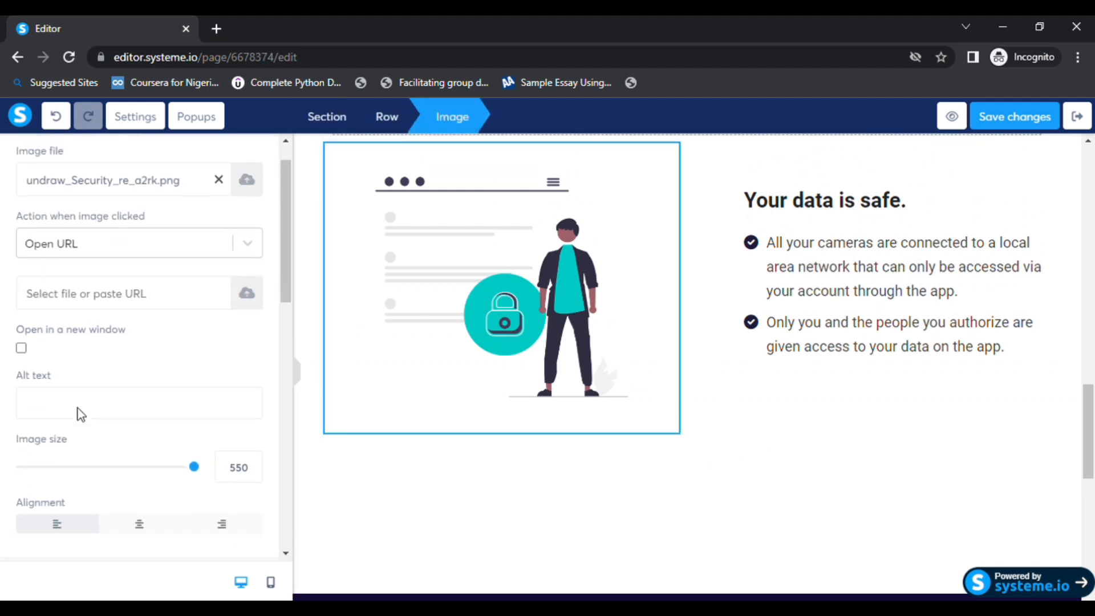
{"action": "left_click", "coordinate": [786, 408]}
{"action": "scroll", "coordinate": [787, 409], "scroll_direction": "up", "scroll_amount": 1}
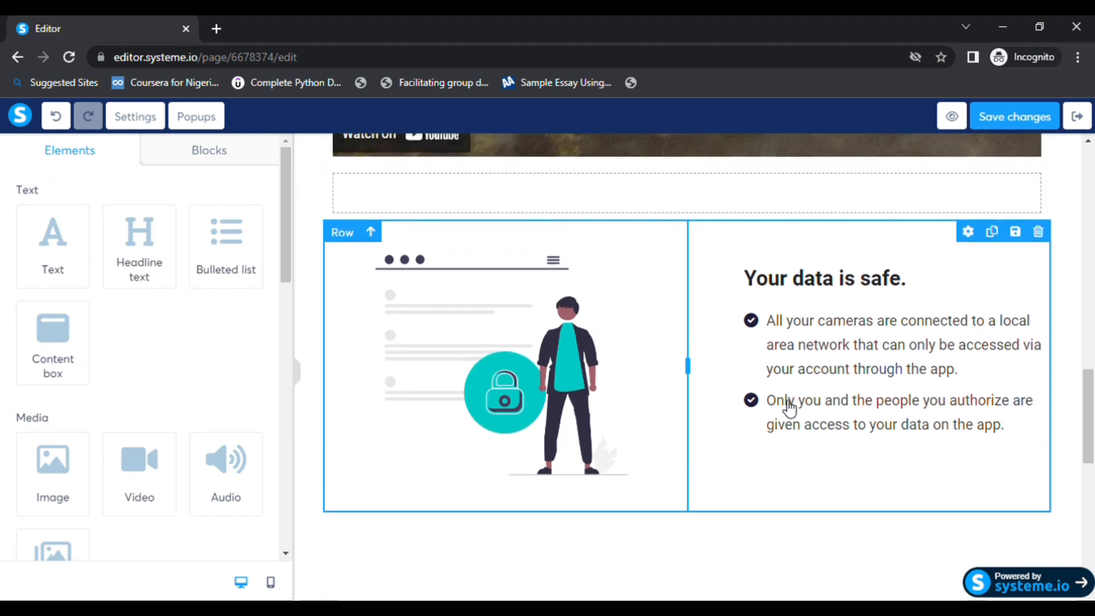
{"action": "scroll", "coordinate": [742, 394], "scroll_direction": "down", "scroll_amount": 2}
{"action": "scroll", "coordinate": [455, 258], "scroll_direction": "up", "scroll_amount": 2}
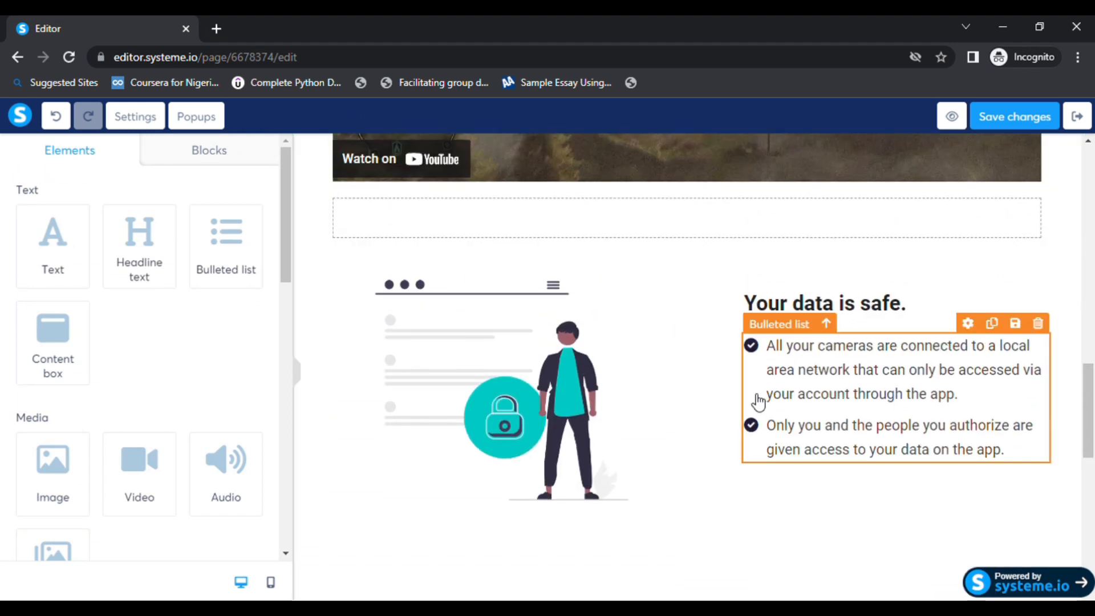
Set the bottom margin of the "Your data is safe" row to 0.
{"action": "left_click", "coordinate": [716, 406]}
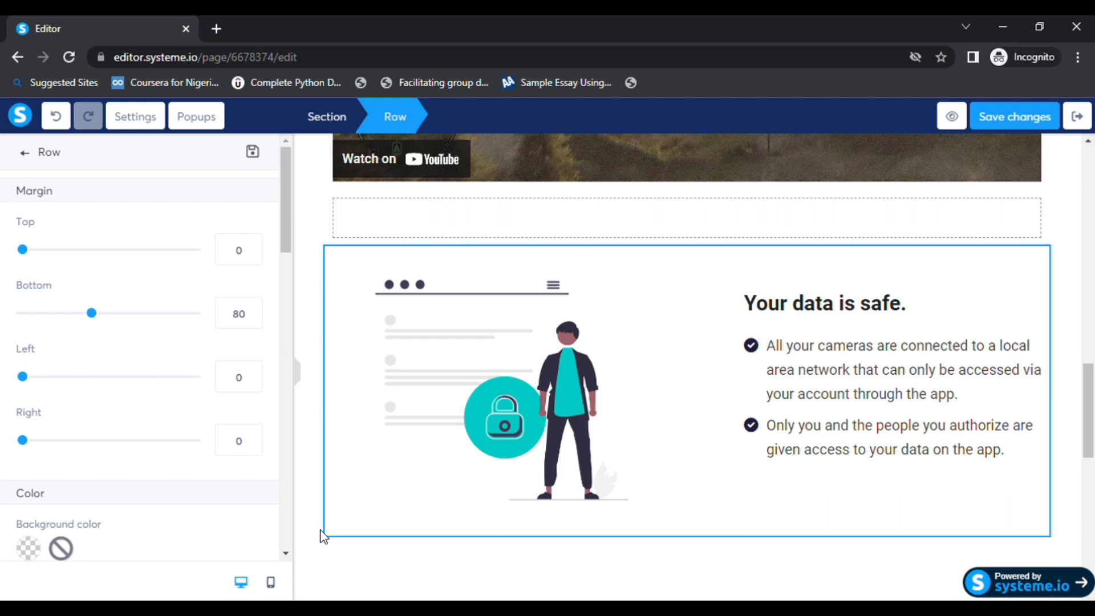
{"action": "left_click", "coordinate": [385, 566]}
{"action": "scroll", "coordinate": [422, 513], "scroll_direction": "down", "scroll_amount": 1}
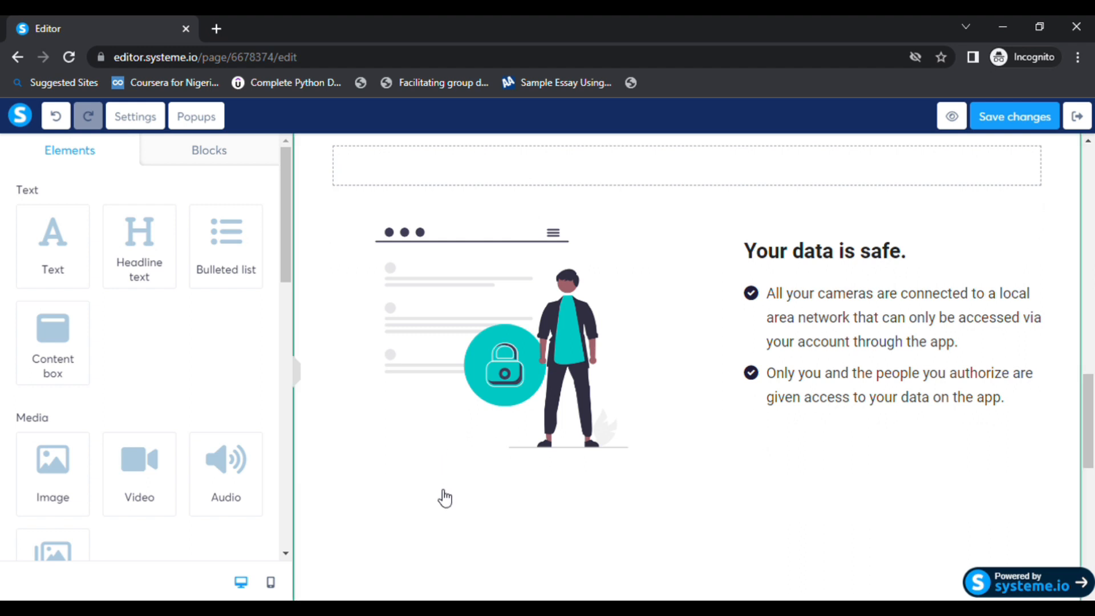
{"action": "left_click", "coordinate": [692, 480]}
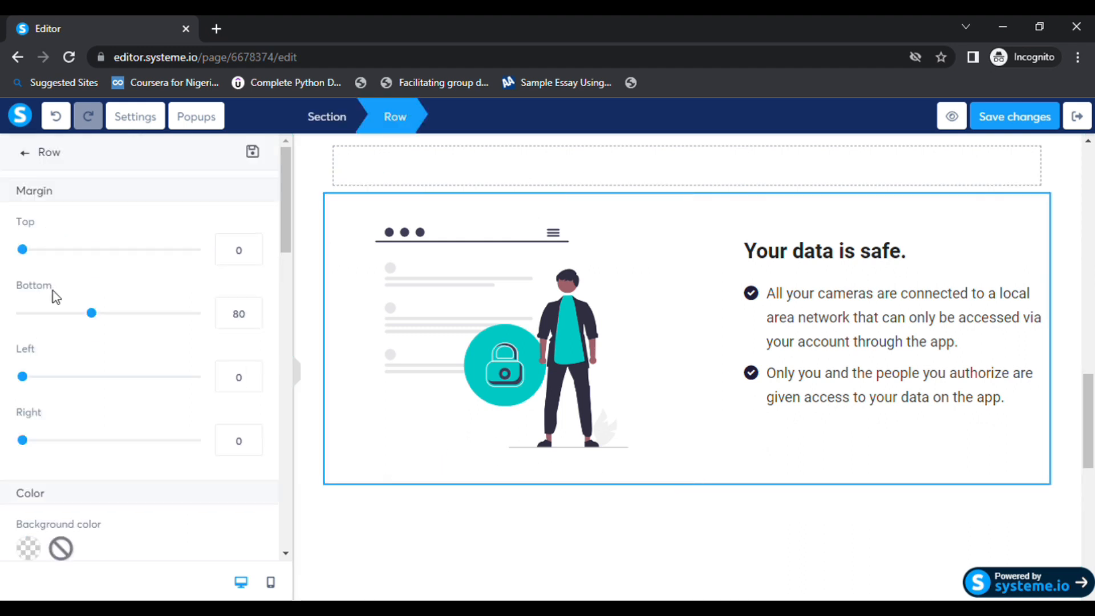
{"action": "left_click_drag", "start_coordinate": [93, 314], "coordinate": [7, 311]}
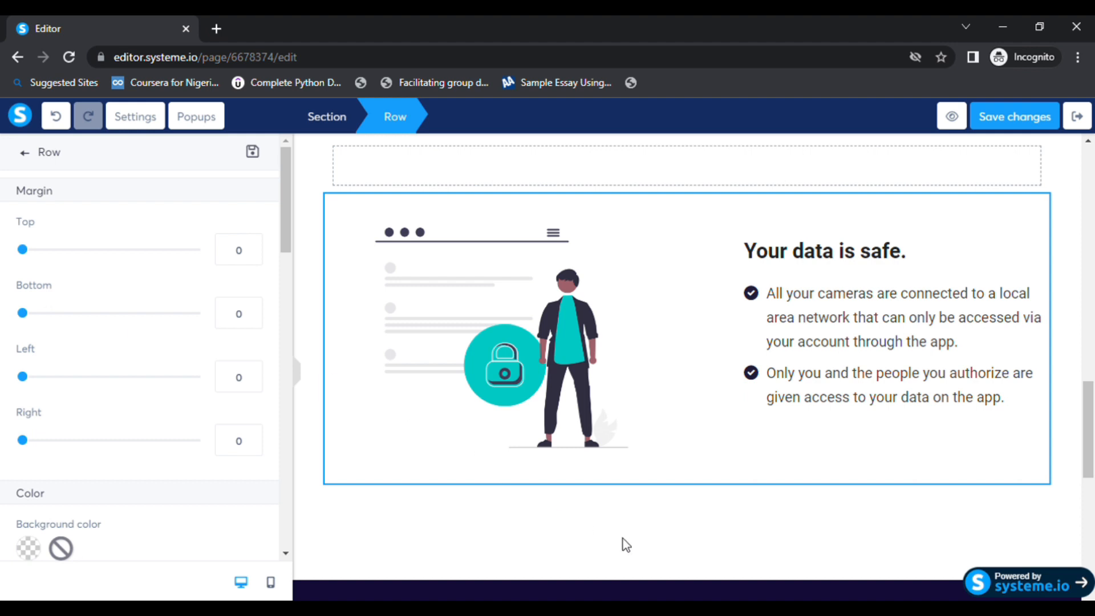
Inspect the closing call-to-action section and its headline settings, then save the page changes.
{"action": "left_click", "coordinate": [641, 581]}
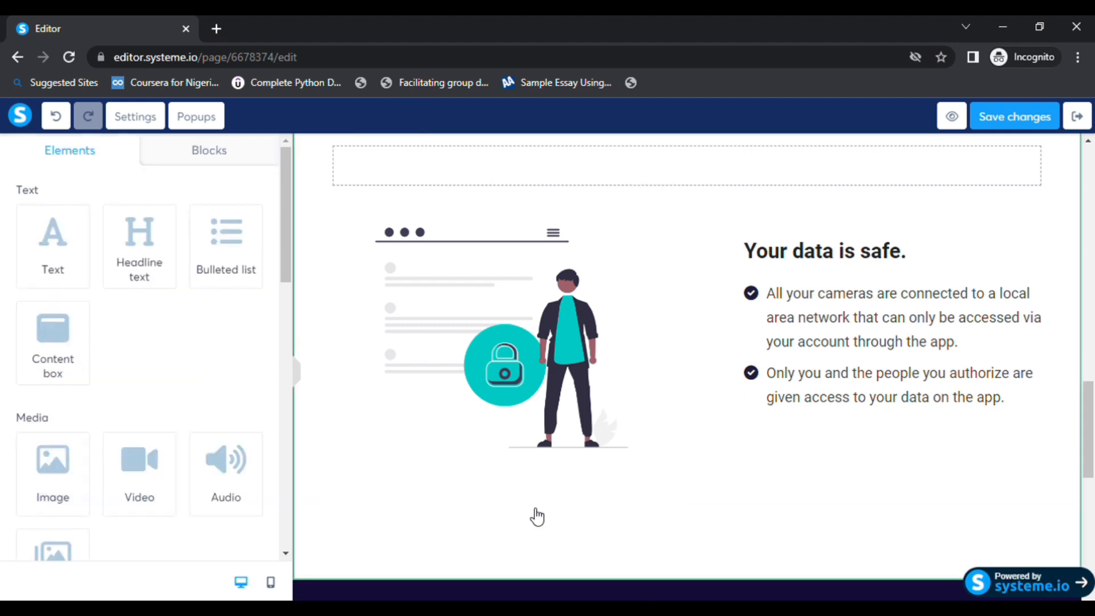
{"action": "scroll", "coordinate": [535, 515], "scroll_direction": "down", "scroll_amount": 3}
{"action": "left_click", "coordinate": [329, 384]}
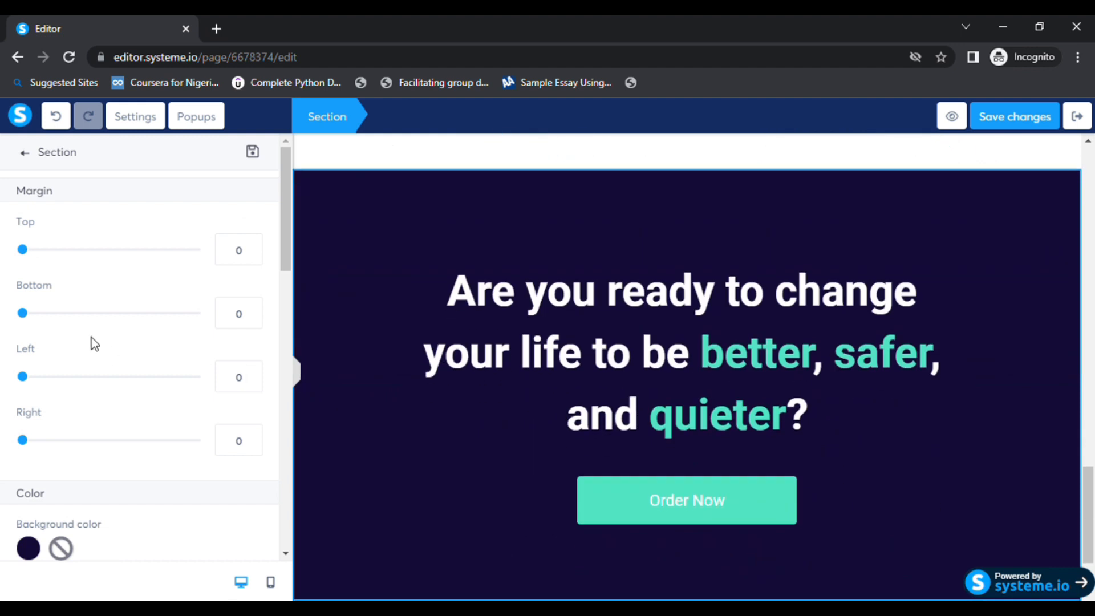
{"action": "scroll", "coordinate": [131, 378], "scroll_direction": "down", "scroll_amount": 10}
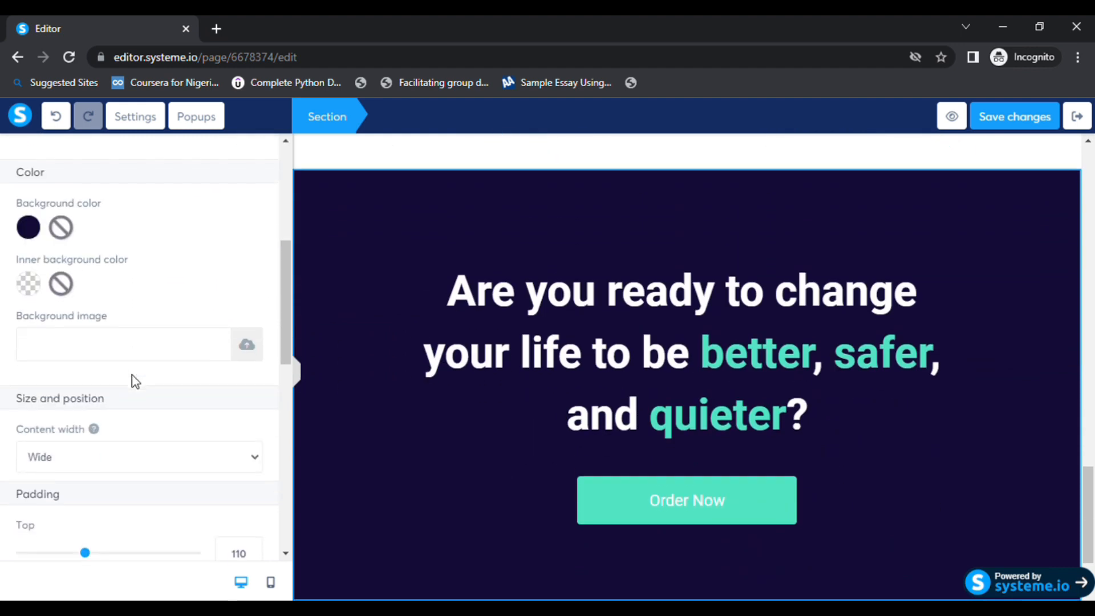
{"action": "left_click", "coordinate": [531, 272]}
{"action": "scroll", "coordinate": [694, 281], "scroll_direction": "up", "scroll_amount": 5}
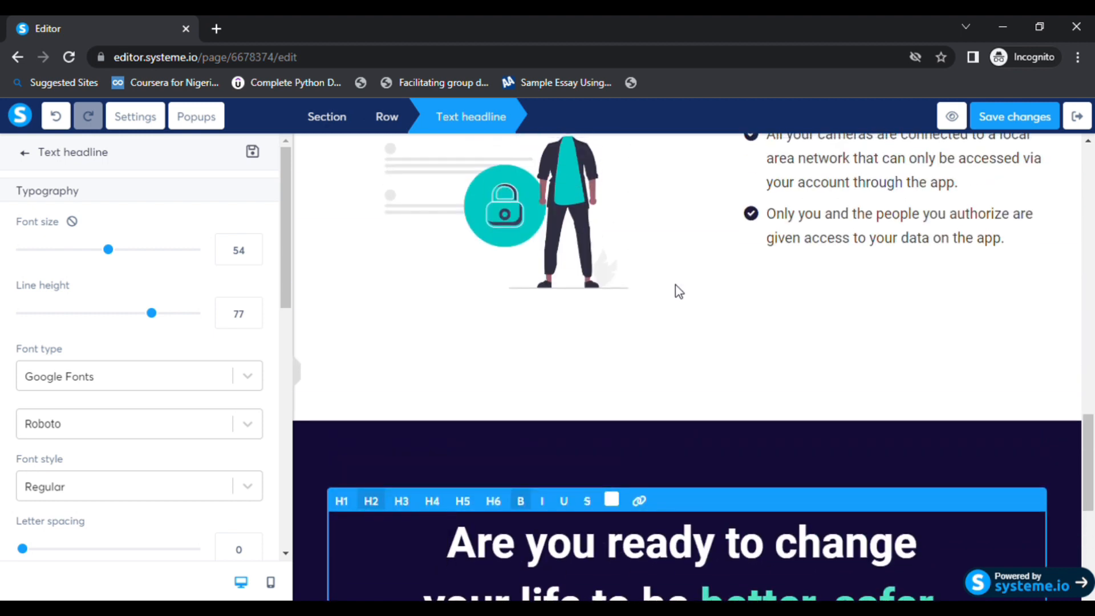
{"action": "left_click", "coordinate": [1025, 127]}
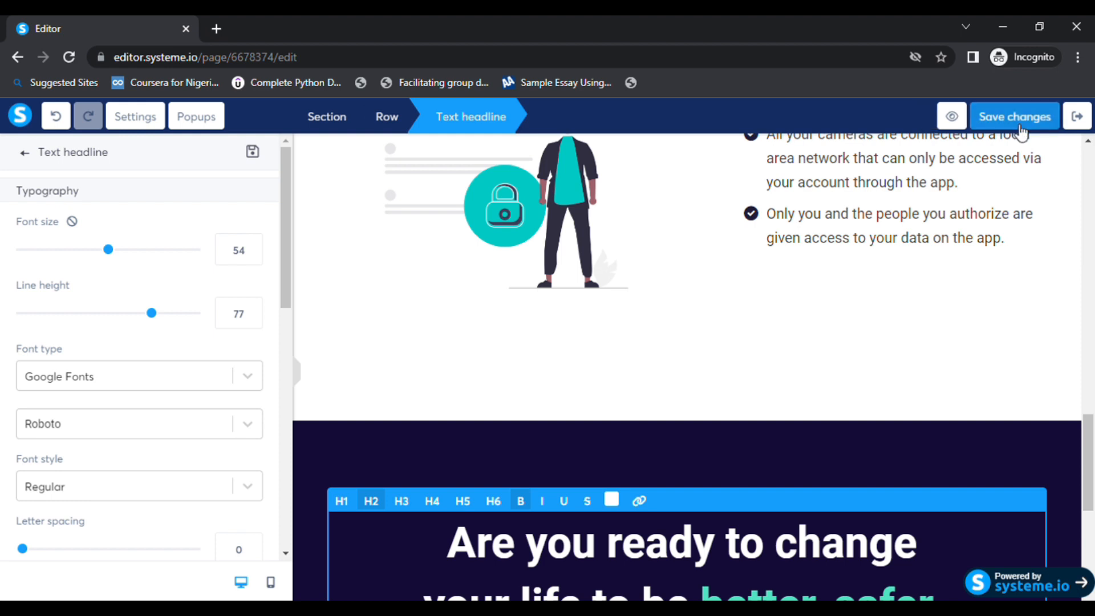
Preview the squeeze page, scroll through its sections and open the Order Now popup.
{"action": "left_click", "coordinate": [951, 117]}
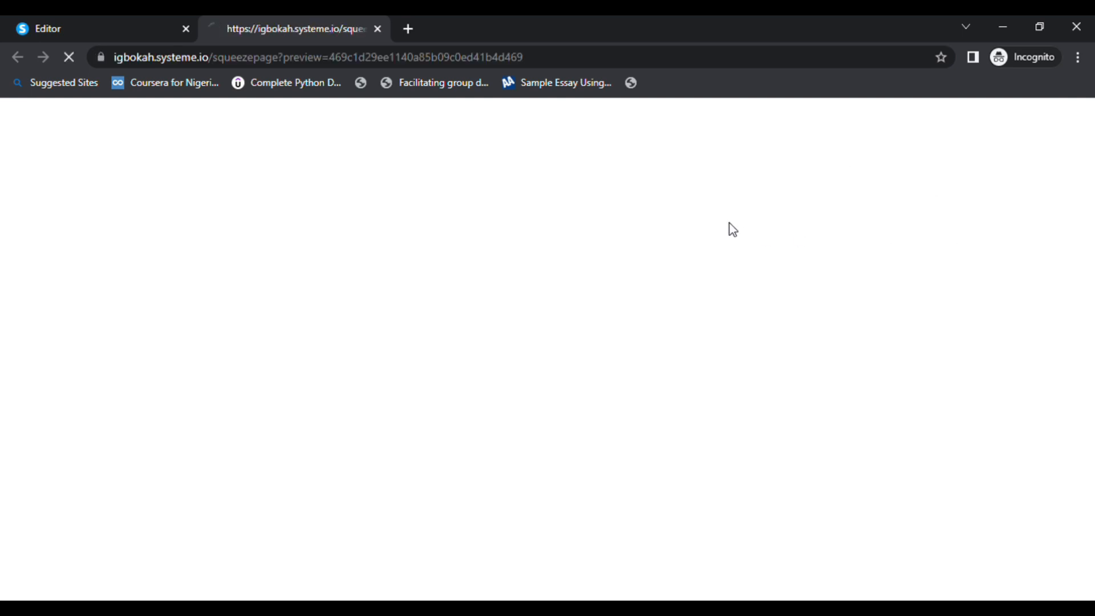
{"action": "left_click", "coordinate": [1068, 117]}
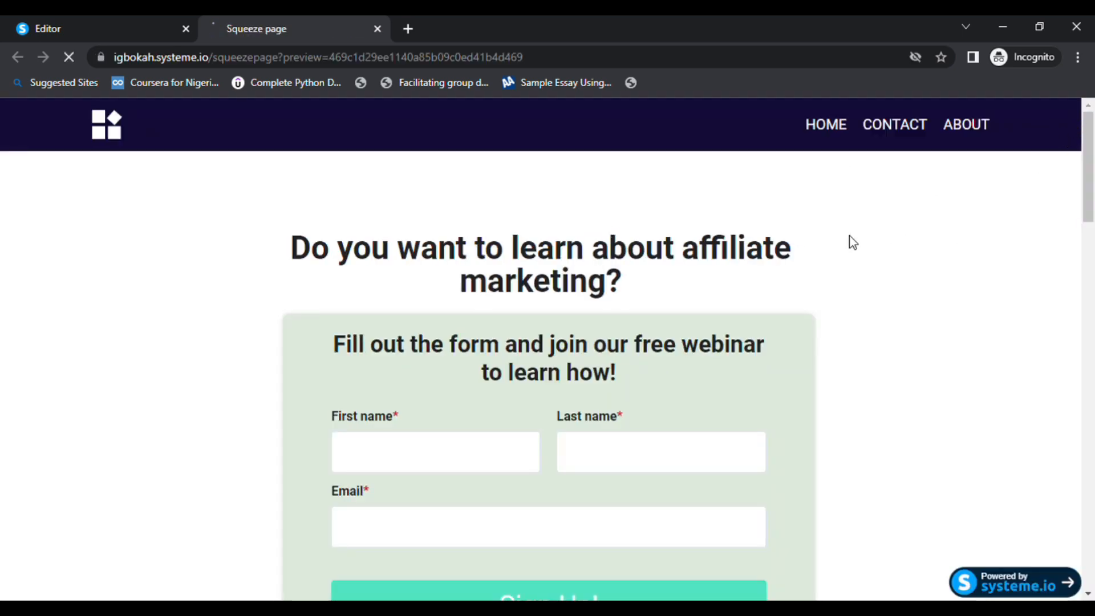
{"action": "scroll", "coordinate": [469, 231], "scroll_direction": "down", "scroll_amount": 12}
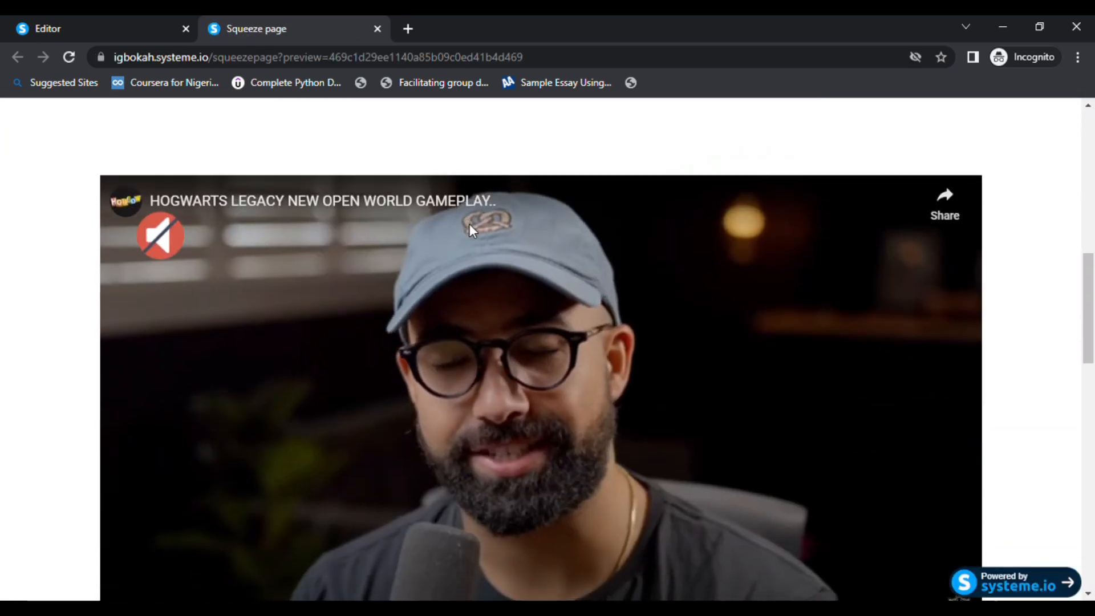
{"action": "scroll", "coordinate": [540, 293], "scroll_direction": "down", "scroll_amount": 10}
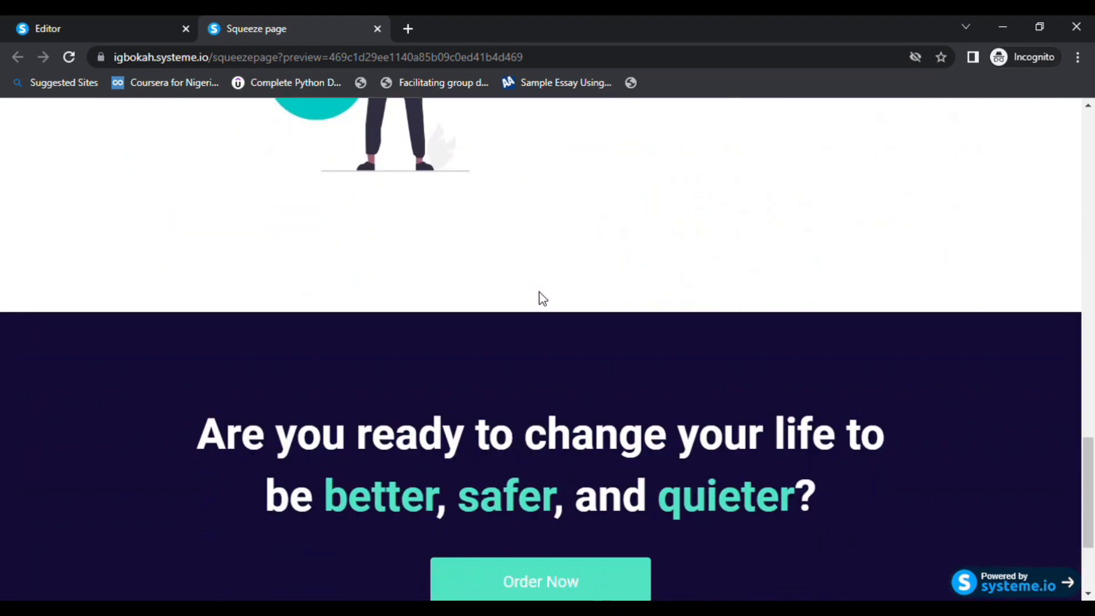
{"action": "scroll", "coordinate": [540, 295], "scroll_direction": "up", "scroll_amount": 1}
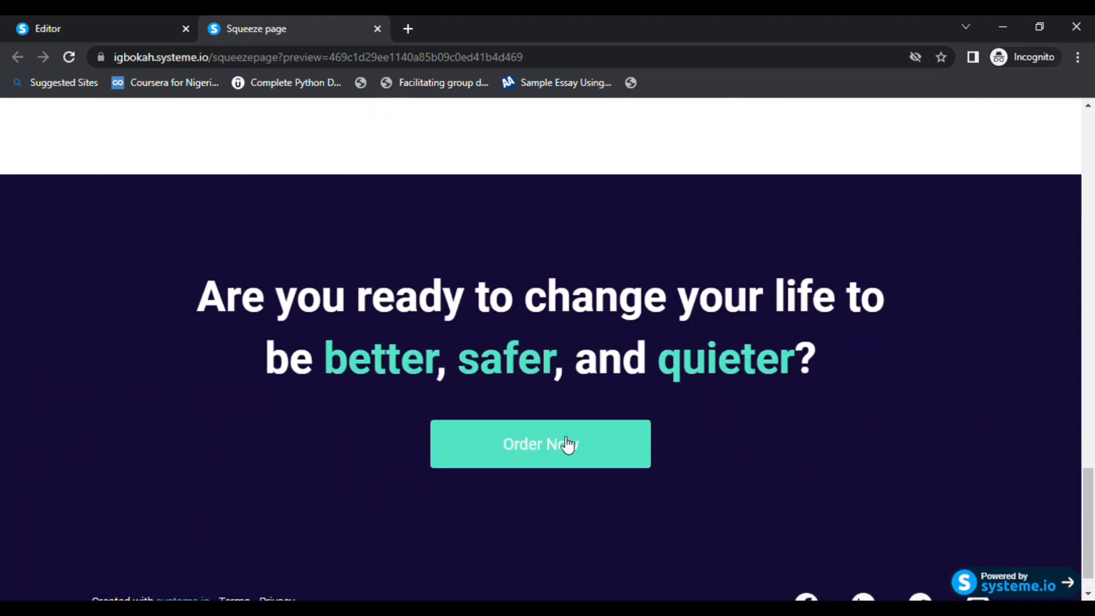
{"action": "scroll", "coordinate": [560, 456], "scroll_direction": "up", "scroll_amount": 8}
{"action": "scroll", "coordinate": [561, 465], "scroll_direction": "up", "scroll_amount": 10}
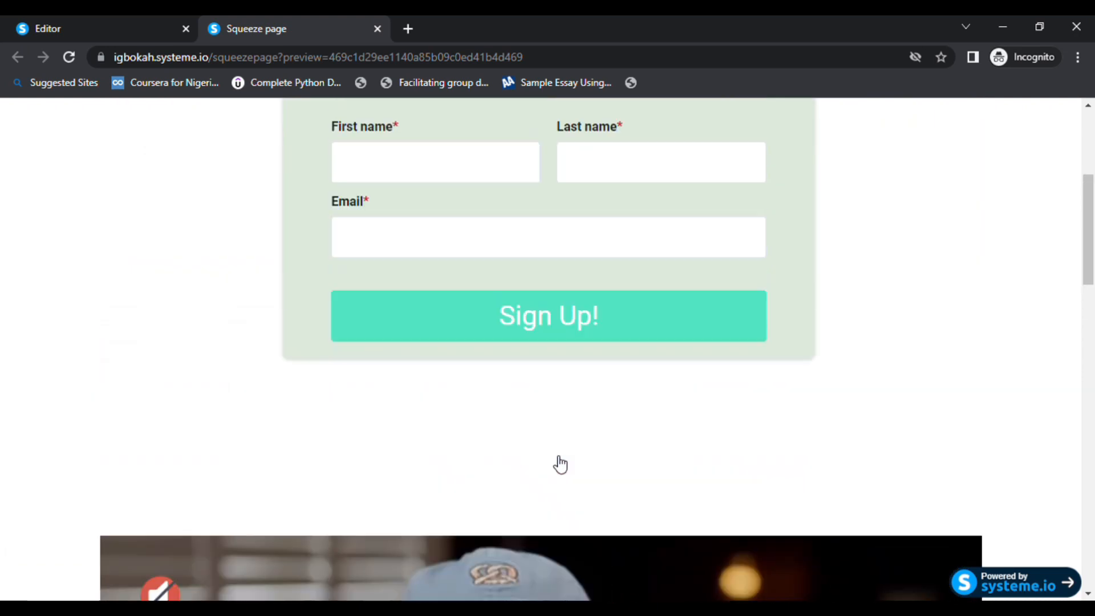
{"action": "scroll", "coordinate": [557, 462], "scroll_direction": "up", "scroll_amount": 3}
{"action": "scroll", "coordinate": [557, 463], "scroll_direction": "down", "scroll_amount": 13}
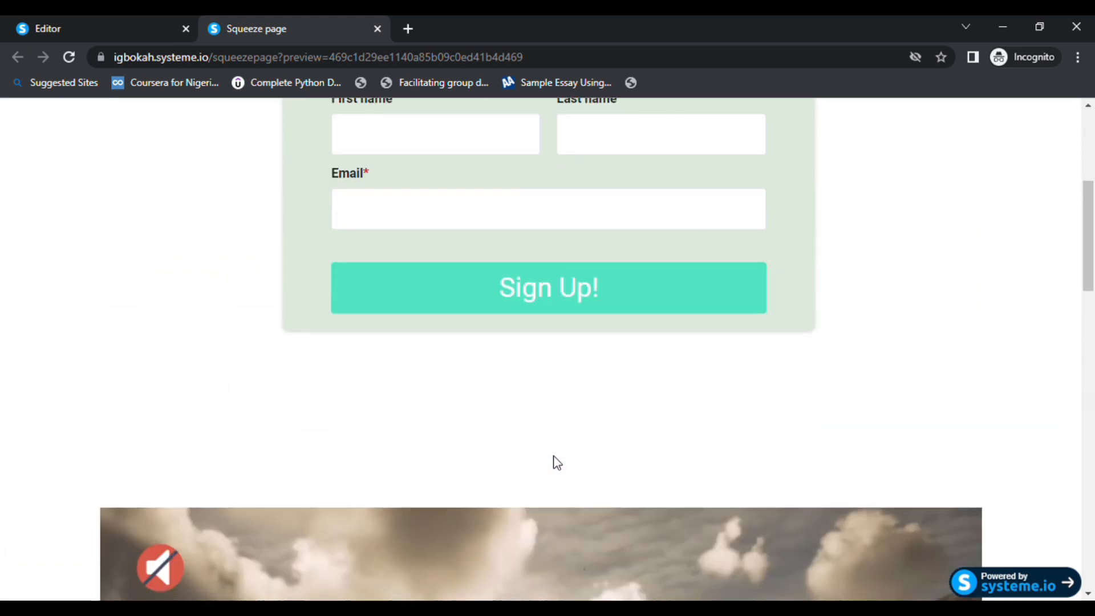
{"action": "scroll", "coordinate": [556, 461], "scroll_direction": "down", "scroll_amount": 5}
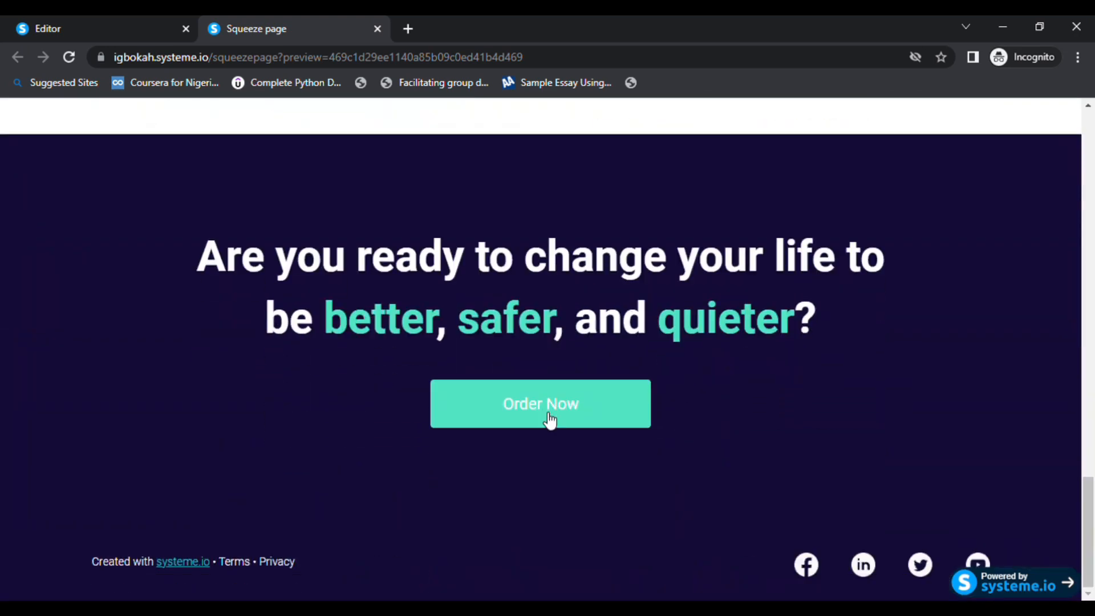
{"action": "left_click", "coordinate": [548, 420]}
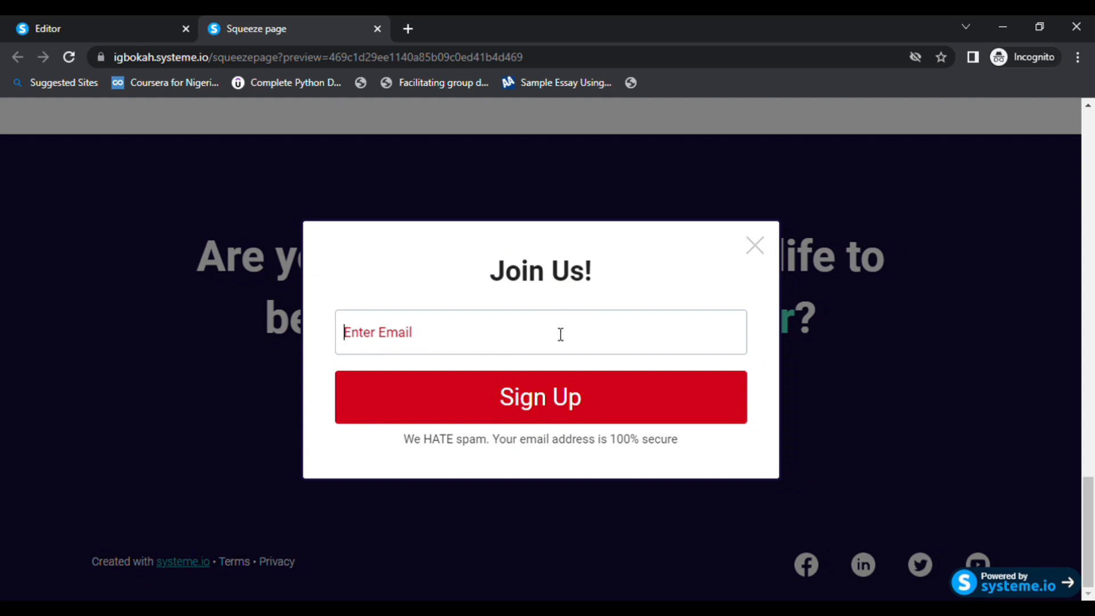
Change the Order Now button's action to open the URL google.com in a new window.
{"action": "left_click", "coordinate": [756, 246]}
{"action": "left_click", "coordinate": [67, 19]}
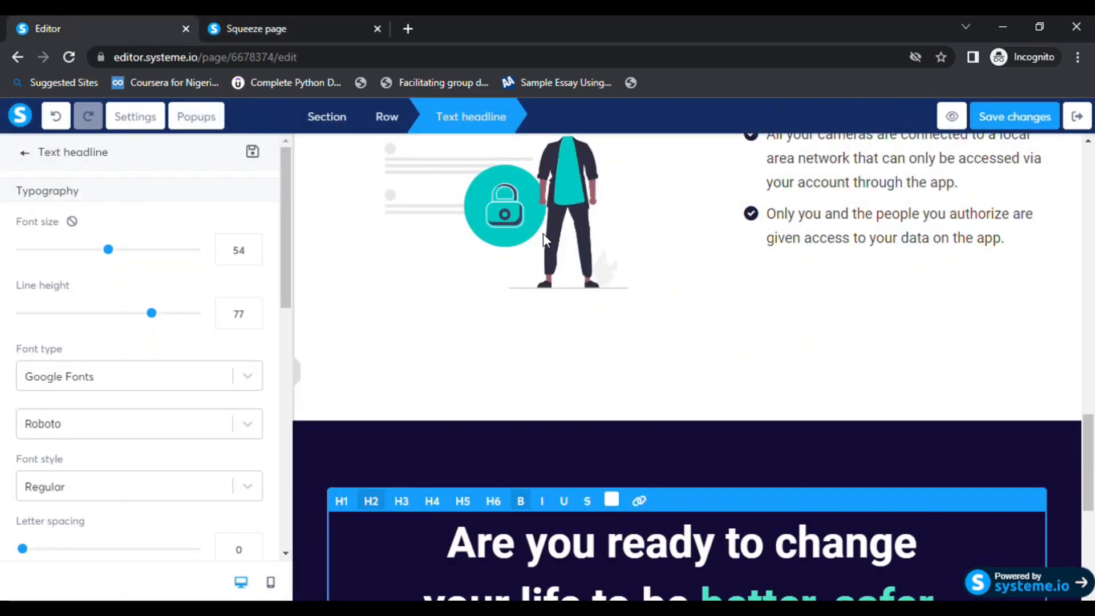
{"action": "left_click", "coordinate": [545, 346]}
{"action": "scroll", "coordinate": [545, 346], "scroll_direction": "down", "scroll_amount": 6}
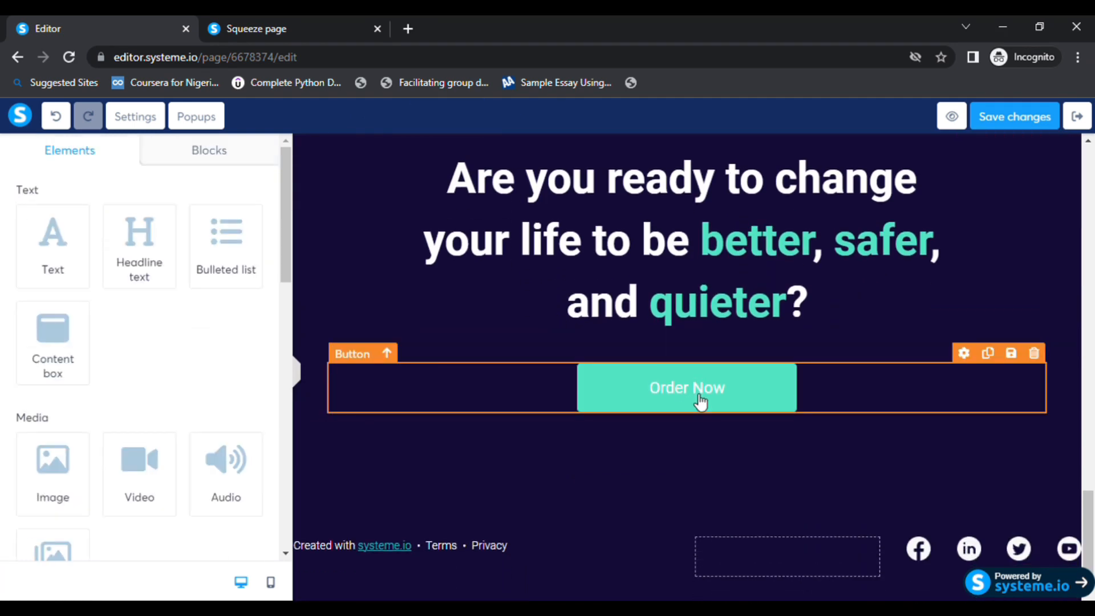
{"action": "scroll", "coordinate": [193, 371], "scroll_direction": "down", "scroll_amount": 5}
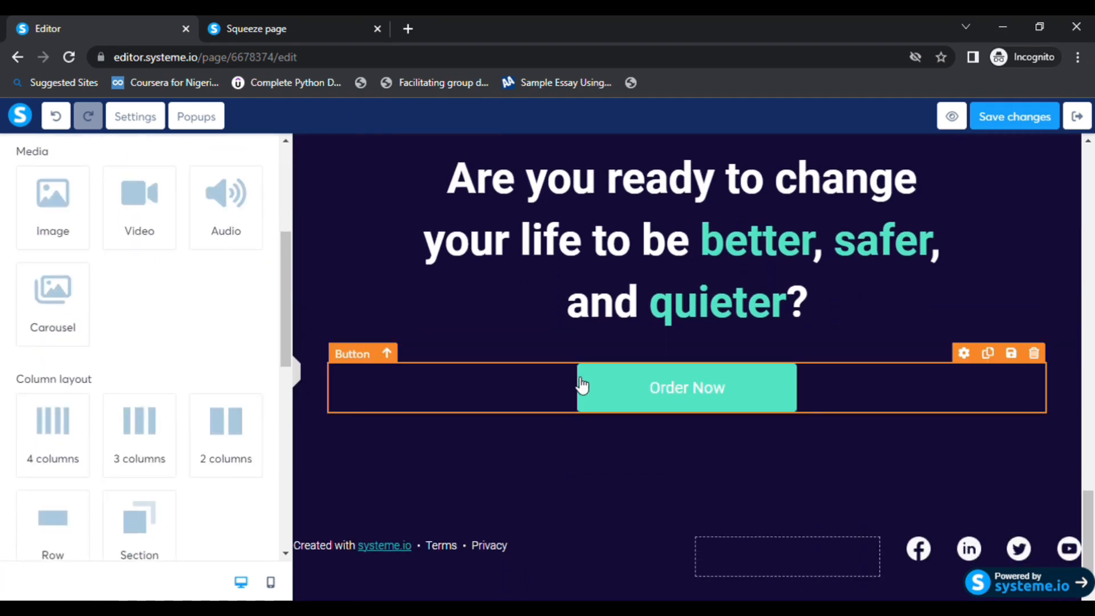
{"action": "left_click", "coordinate": [352, 358]}
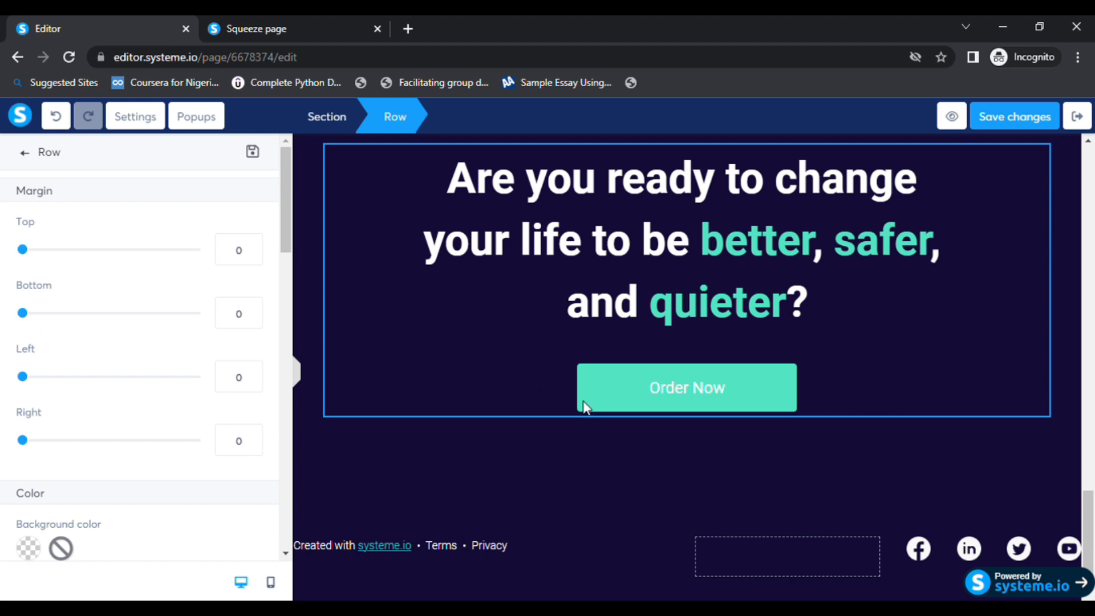
{"action": "left_click", "coordinate": [604, 408]}
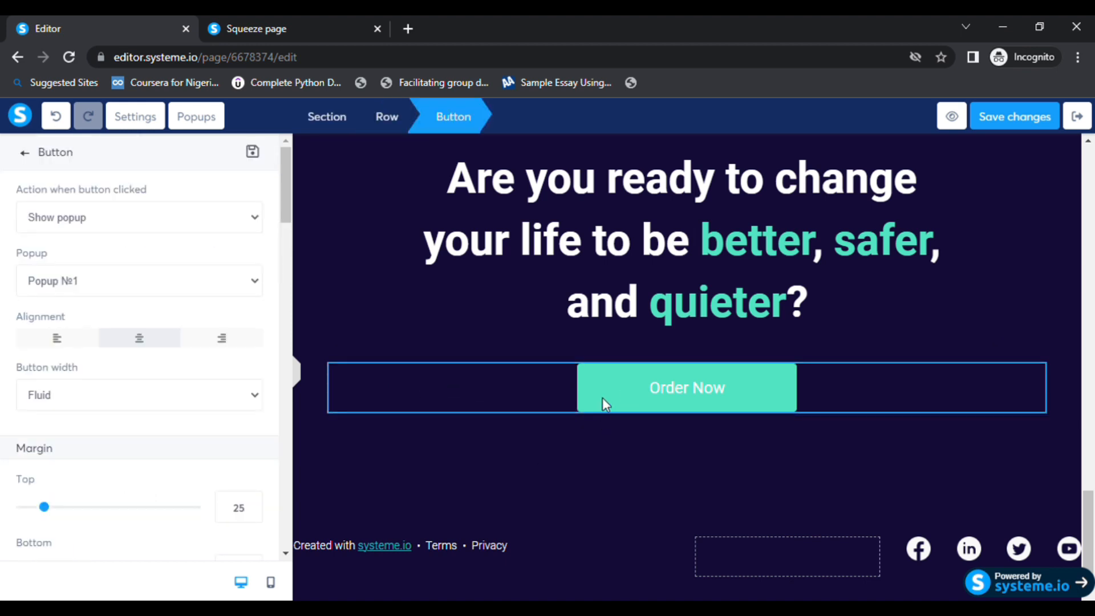
{"action": "left_click", "coordinate": [603, 398]}
{"action": "left_click", "coordinate": [363, 358]}
{"action": "left_click", "coordinate": [92, 274]}
{"action": "left_click", "coordinate": [92, 292]}
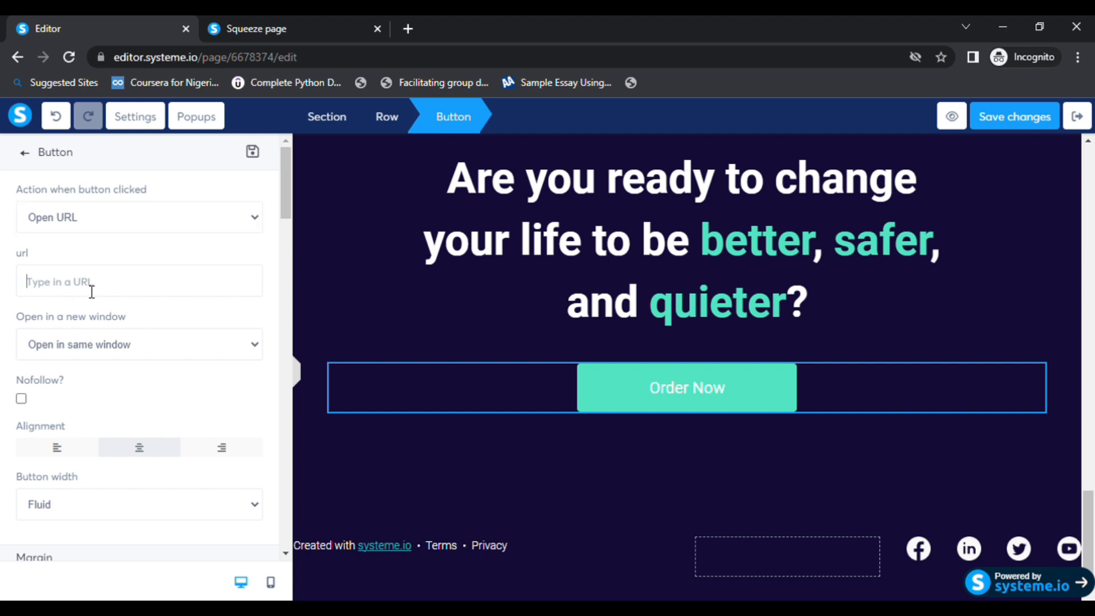
{"action": "type", "text": "google.com"}
{"action": "left_click", "coordinate": [66, 381]}
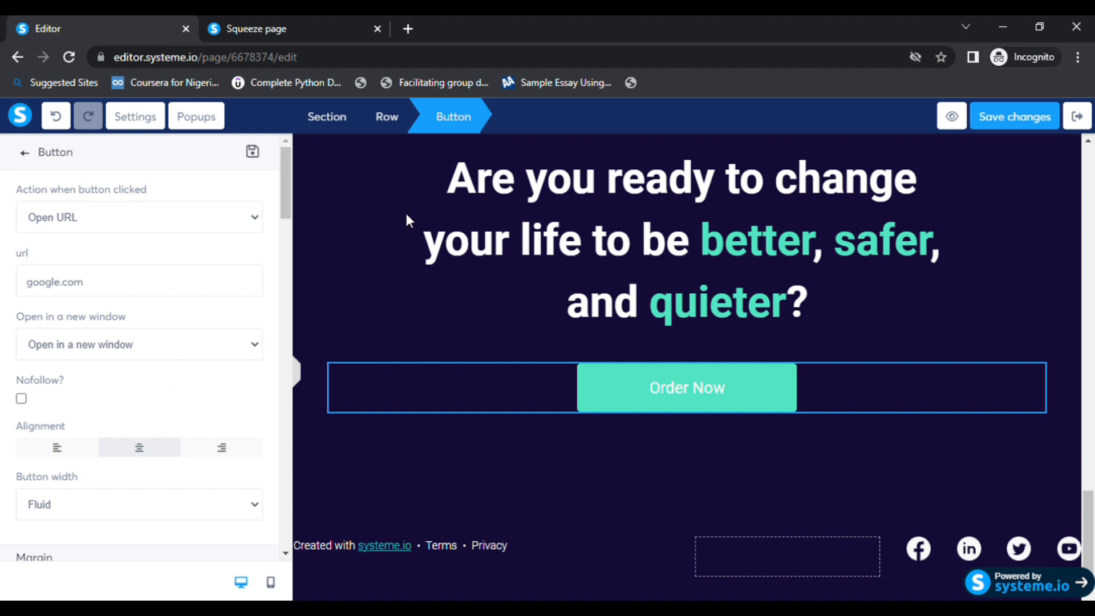
Save the page changes and open a fresh preview of the squeeze page.
{"action": "left_click", "coordinate": [1010, 119]}
{"action": "left_click", "coordinate": [934, 116]}
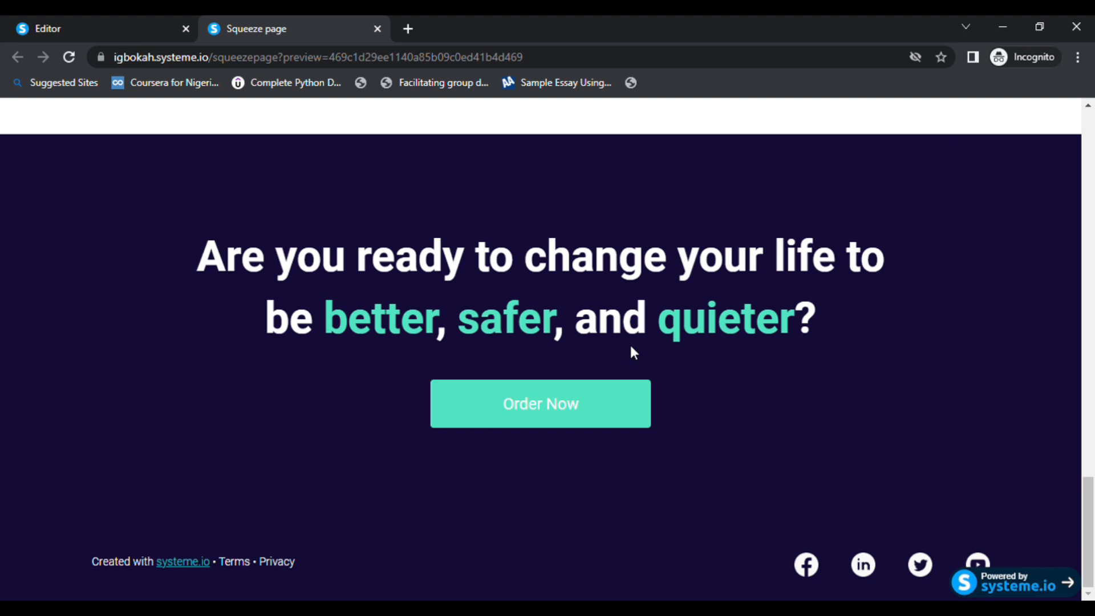
{"action": "left_click", "coordinate": [549, 420]}
{"action": "left_click", "coordinate": [754, 246]}
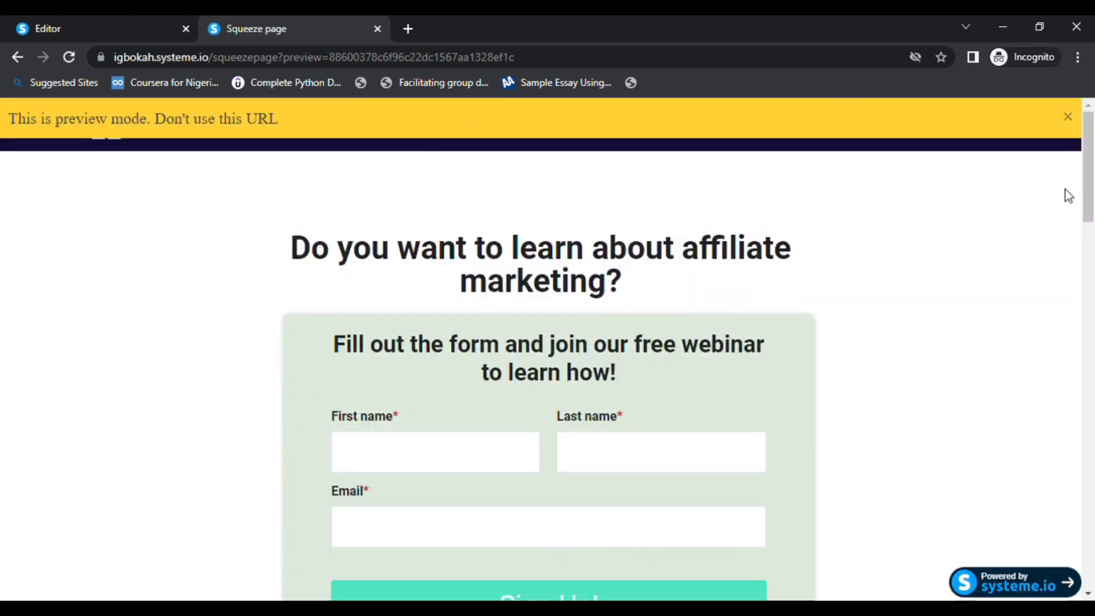
Test the previewed squeeze page, scrolling past the video and checking where the Order Now button leads.
{"action": "left_click", "coordinate": [1068, 116]}
{"action": "scroll", "coordinate": [870, 299], "scroll_direction": "down", "scroll_amount": 1}
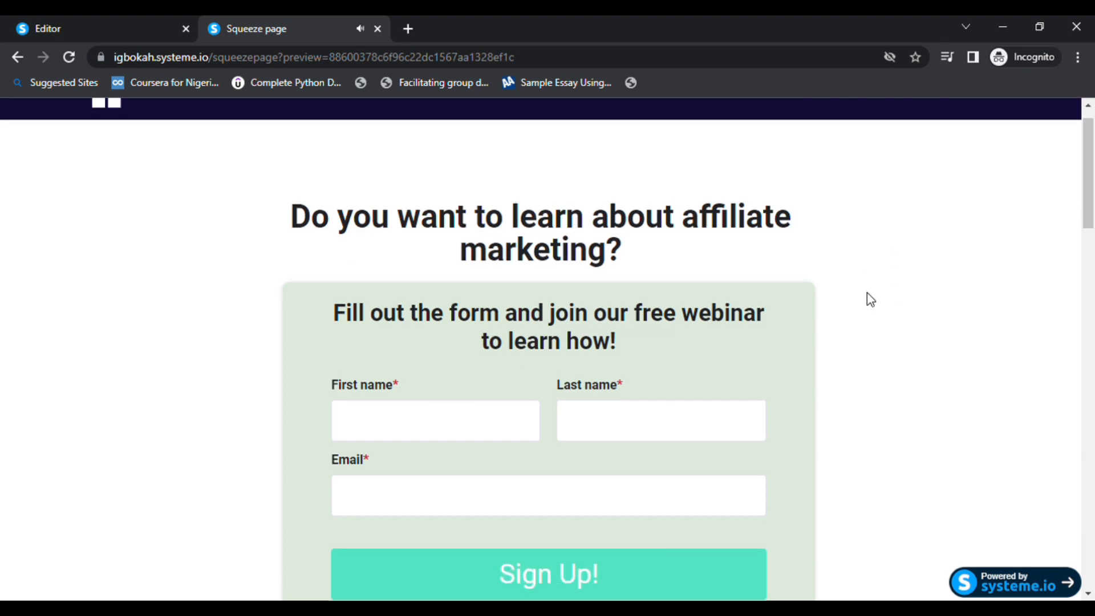
{"action": "scroll", "coordinate": [867, 292], "scroll_direction": "down", "scroll_amount": 12}
{"action": "left_click", "coordinate": [162, 383]}
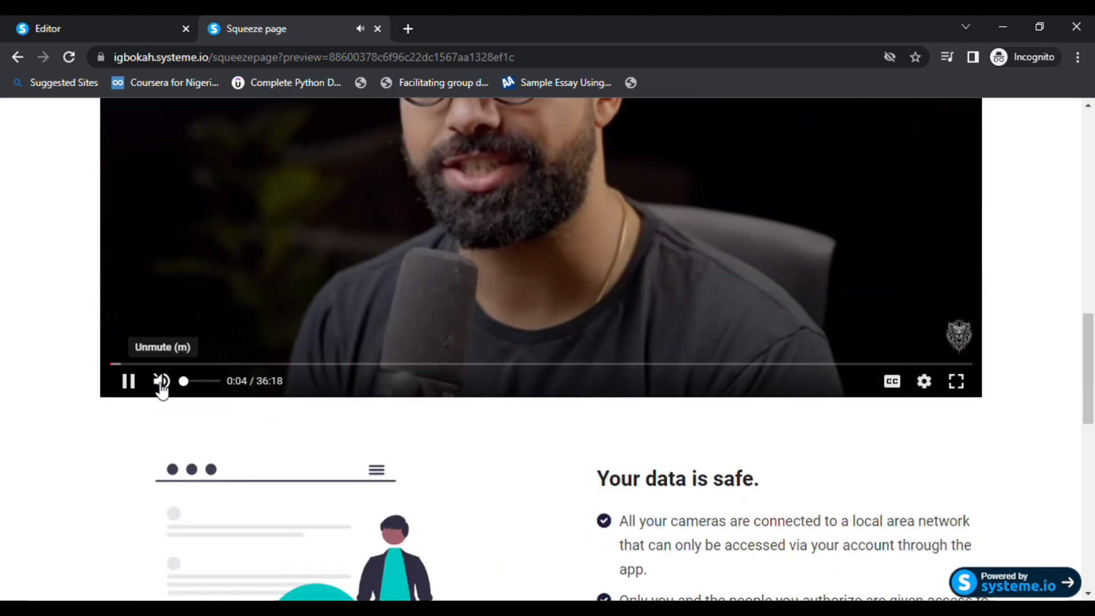
{"action": "scroll", "coordinate": [655, 489], "scroll_direction": "down", "scroll_amount": 13}
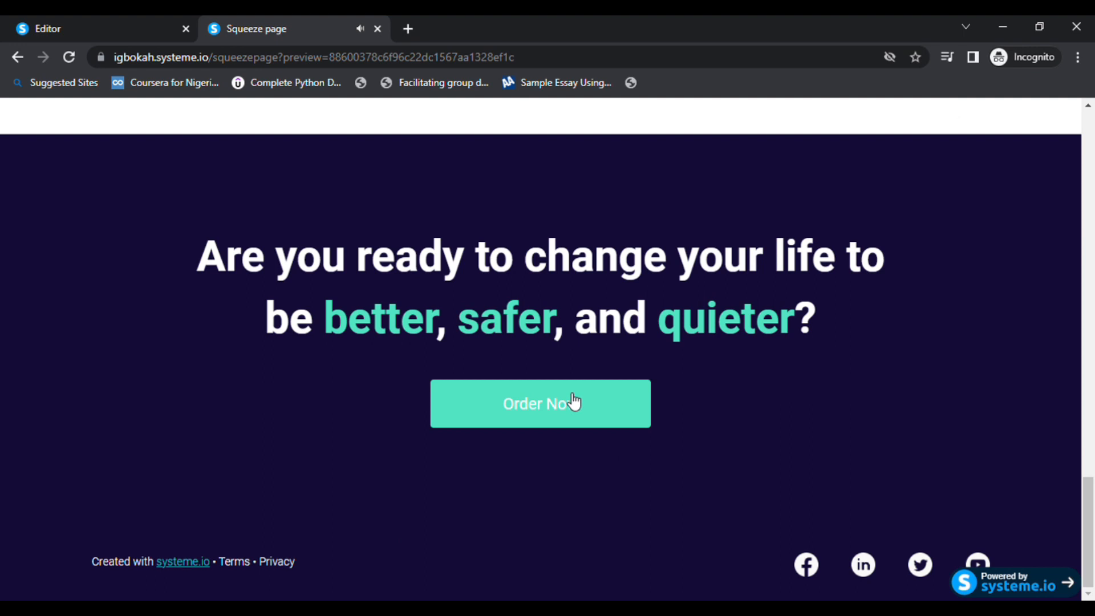
{"action": "left_click", "coordinate": [568, 400]}
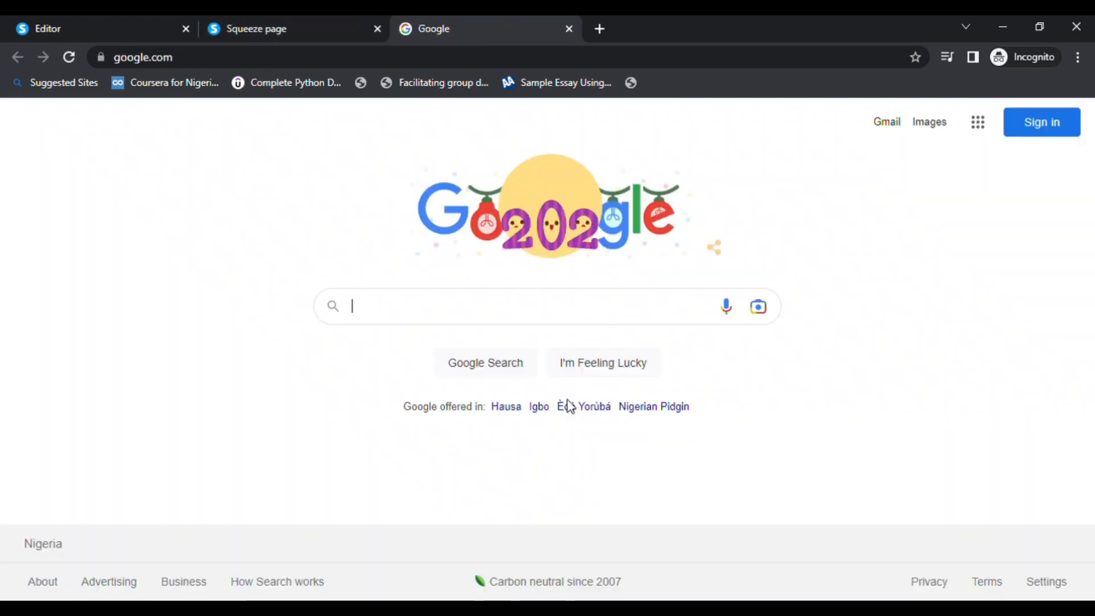
{"action": "left_click", "coordinate": [255, 28]}
{"action": "scroll", "coordinate": [236, 212], "scroll_direction": "up", "scroll_amount": 5}
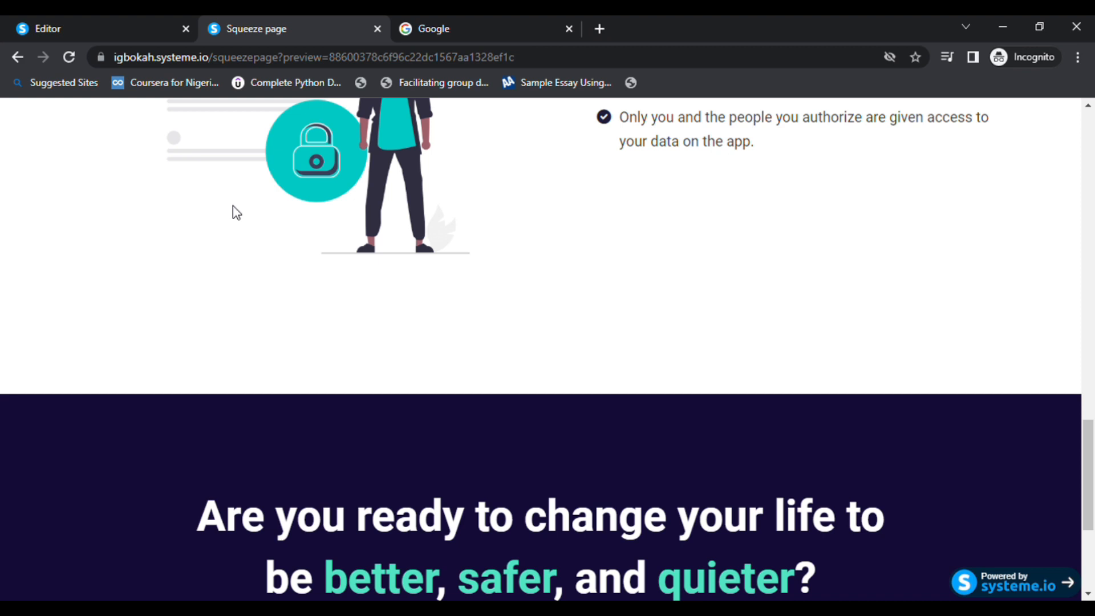
{"action": "scroll", "coordinate": [236, 212], "scroll_direction": "up", "scroll_amount": 15}
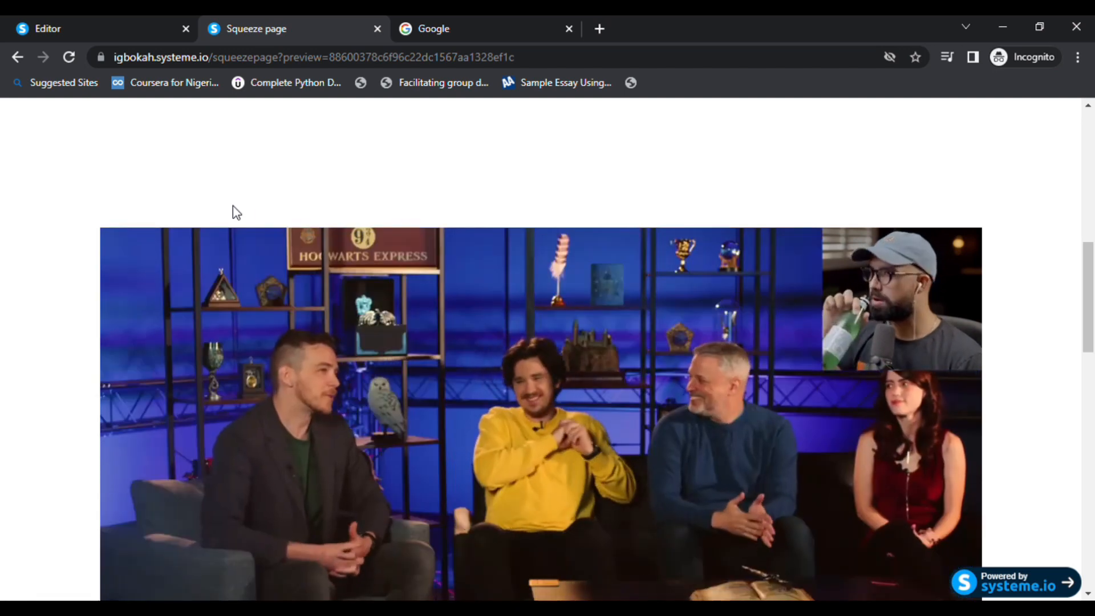
{"action": "scroll", "coordinate": [387, 221], "scroll_direction": "down", "scroll_amount": 7}
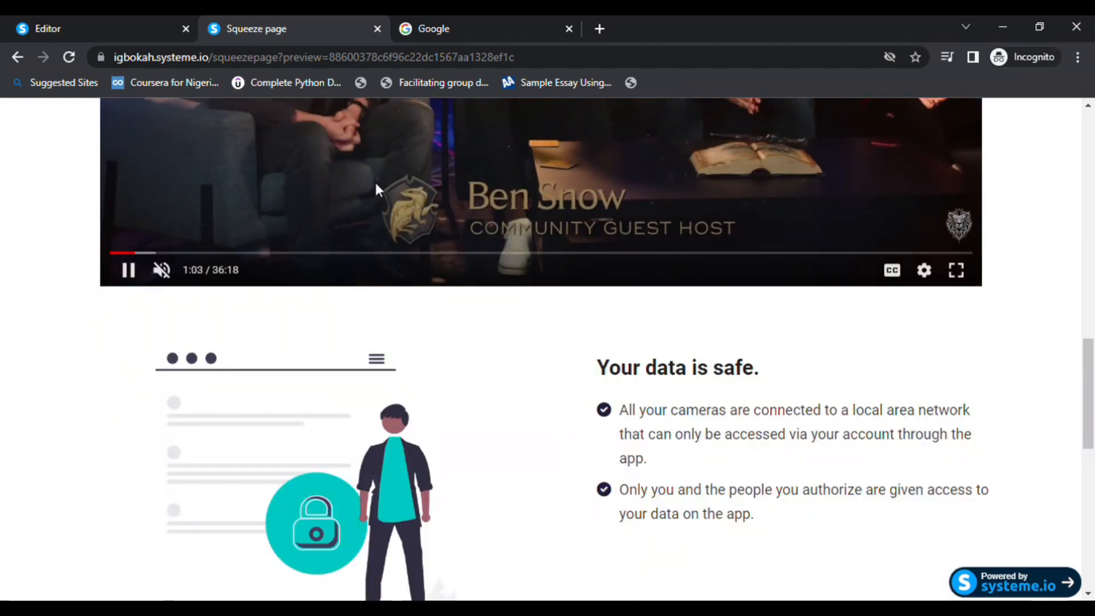